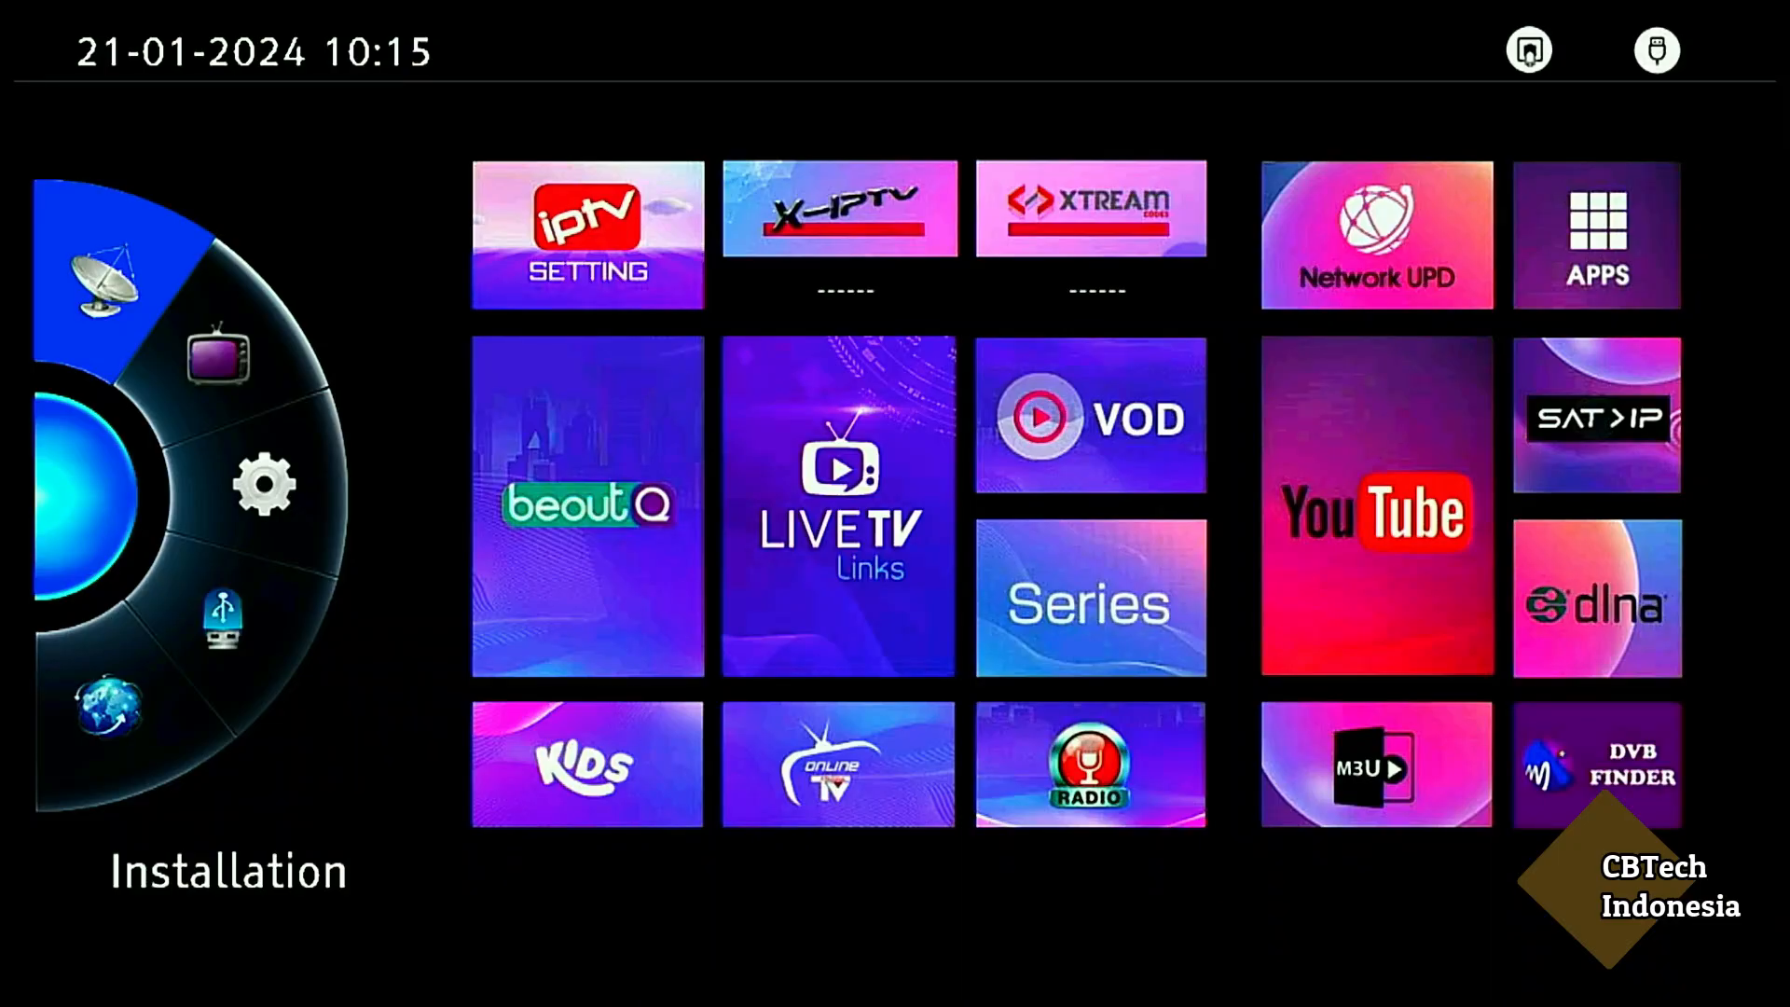
pyautogui.press('Down')
pyautogui.press('Down')
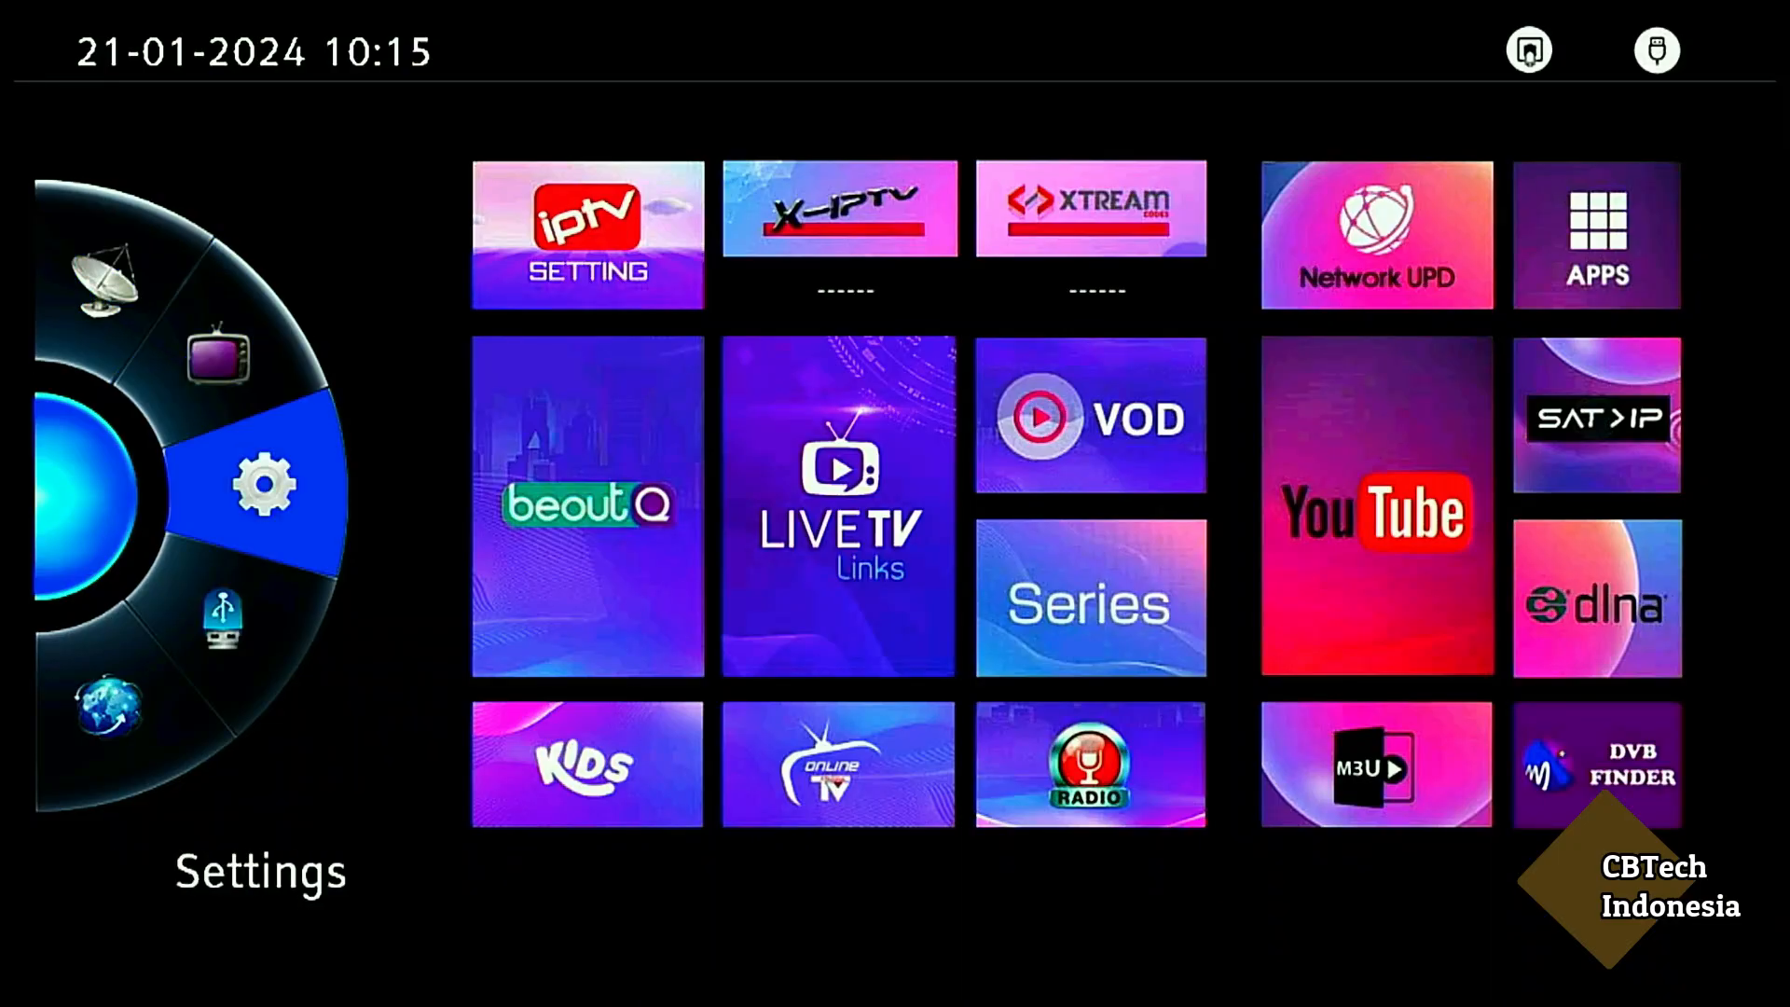
pyautogui.press('Down')
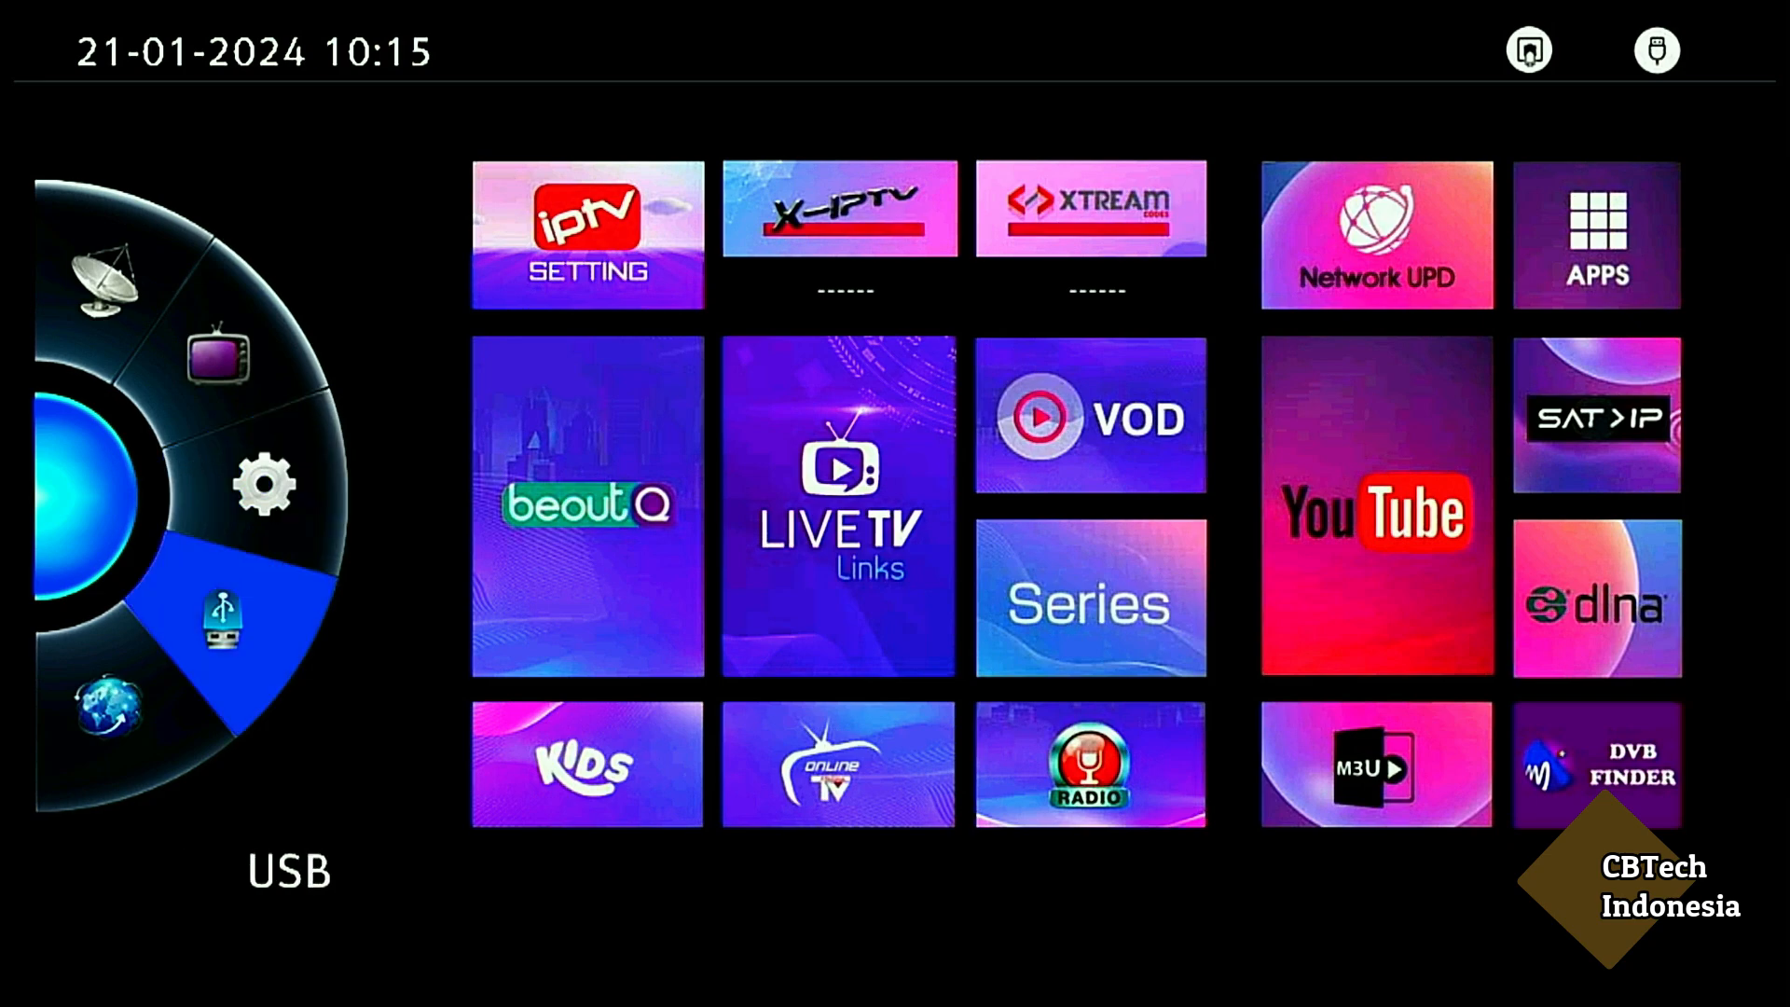
pyautogui.press('Down')
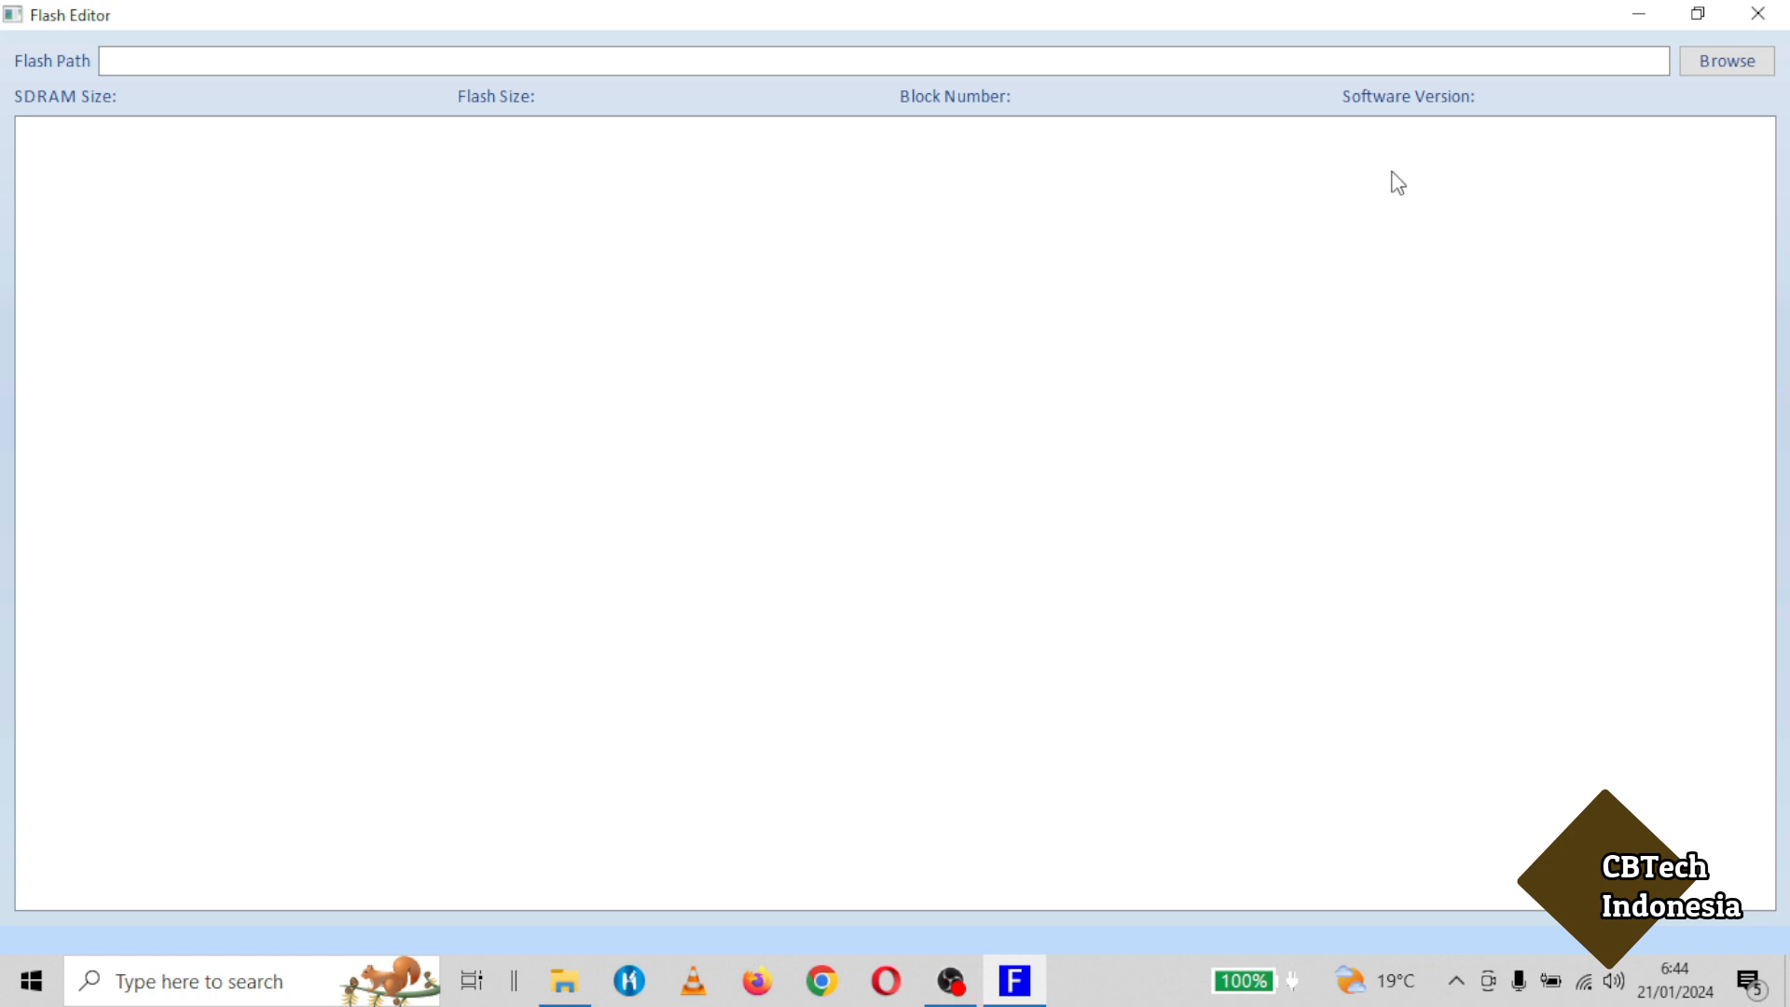
# Load Skybox_A1_New_05212.bin from D:/Remote Config/Skybox A1 New 8 MB and look through its list of blocks.
pyautogui.click(1703, 65)
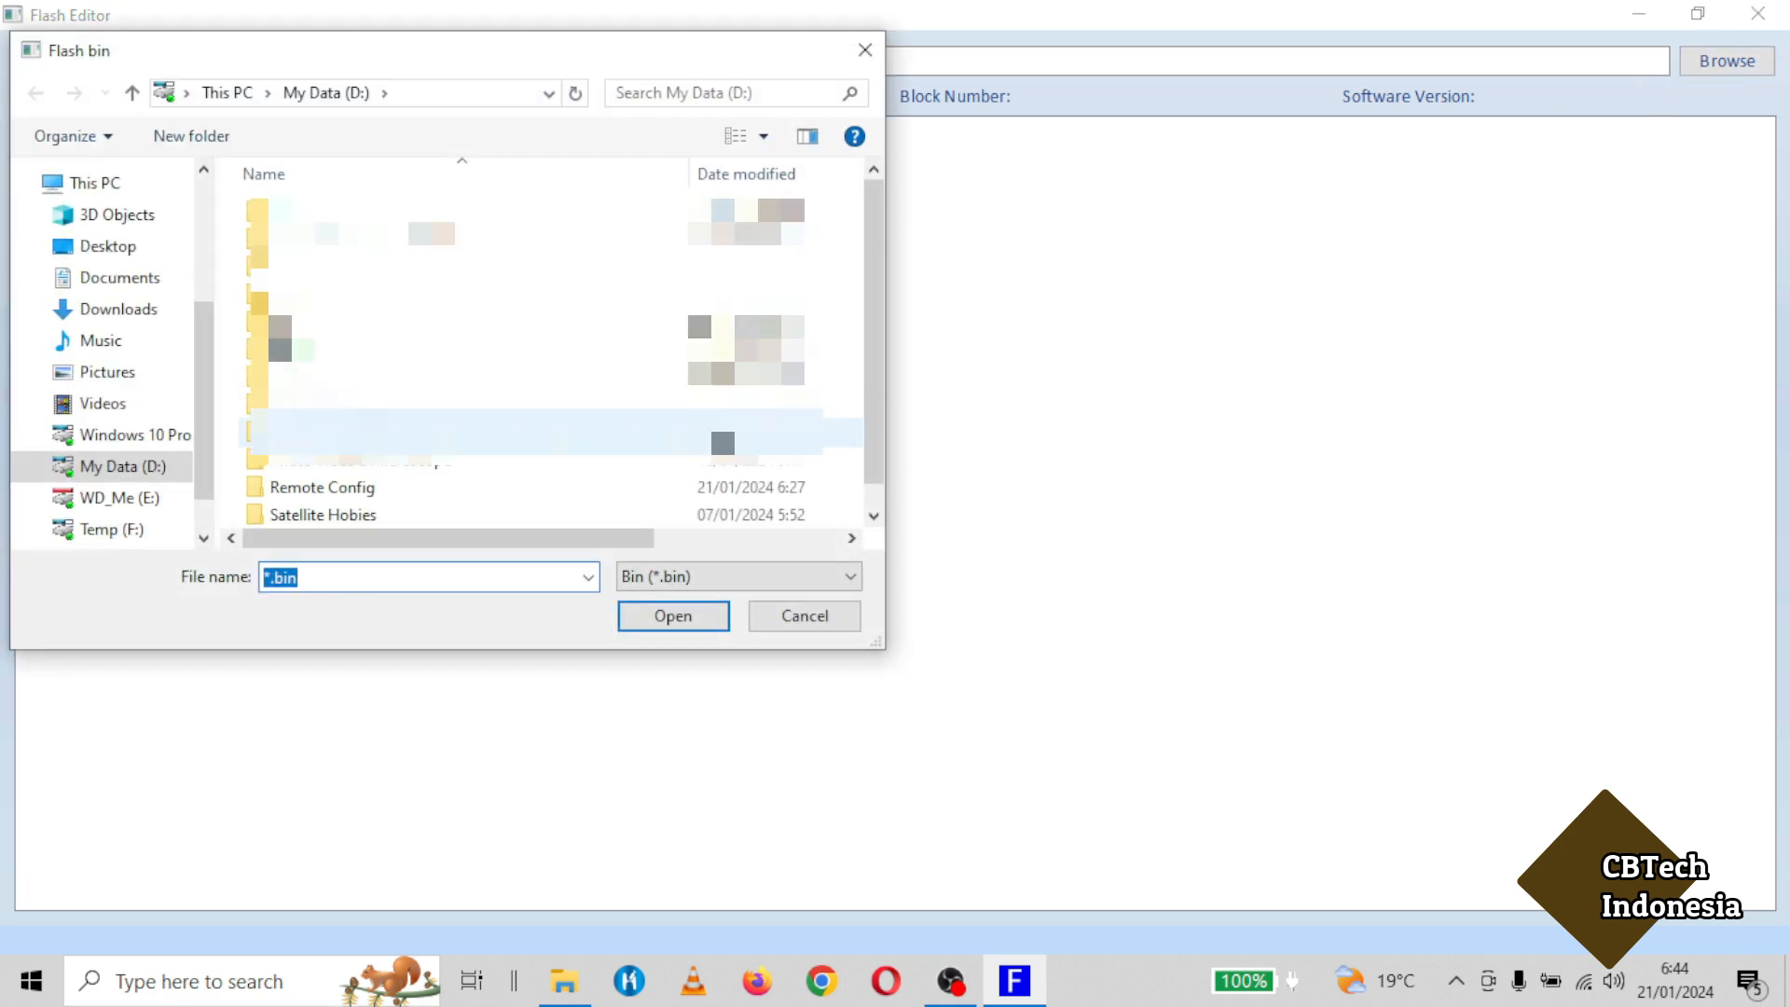
pyautogui.doubleClick(359, 490)
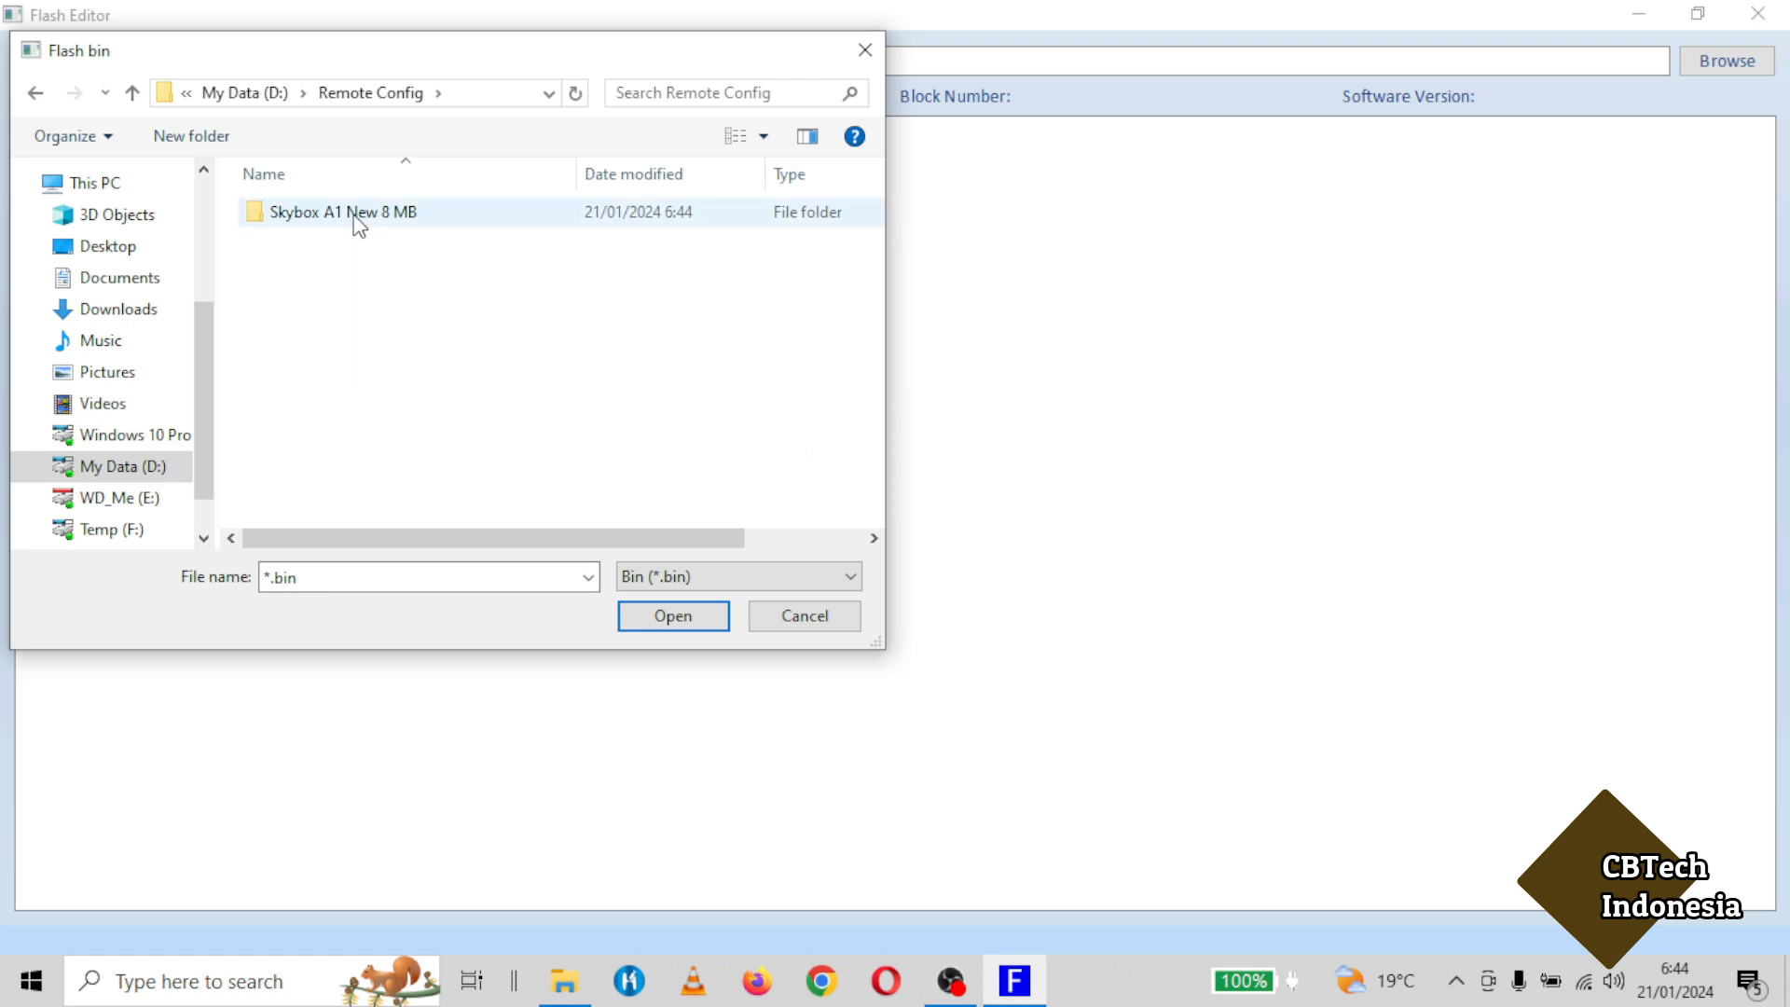
pyautogui.doubleClick(357, 224)
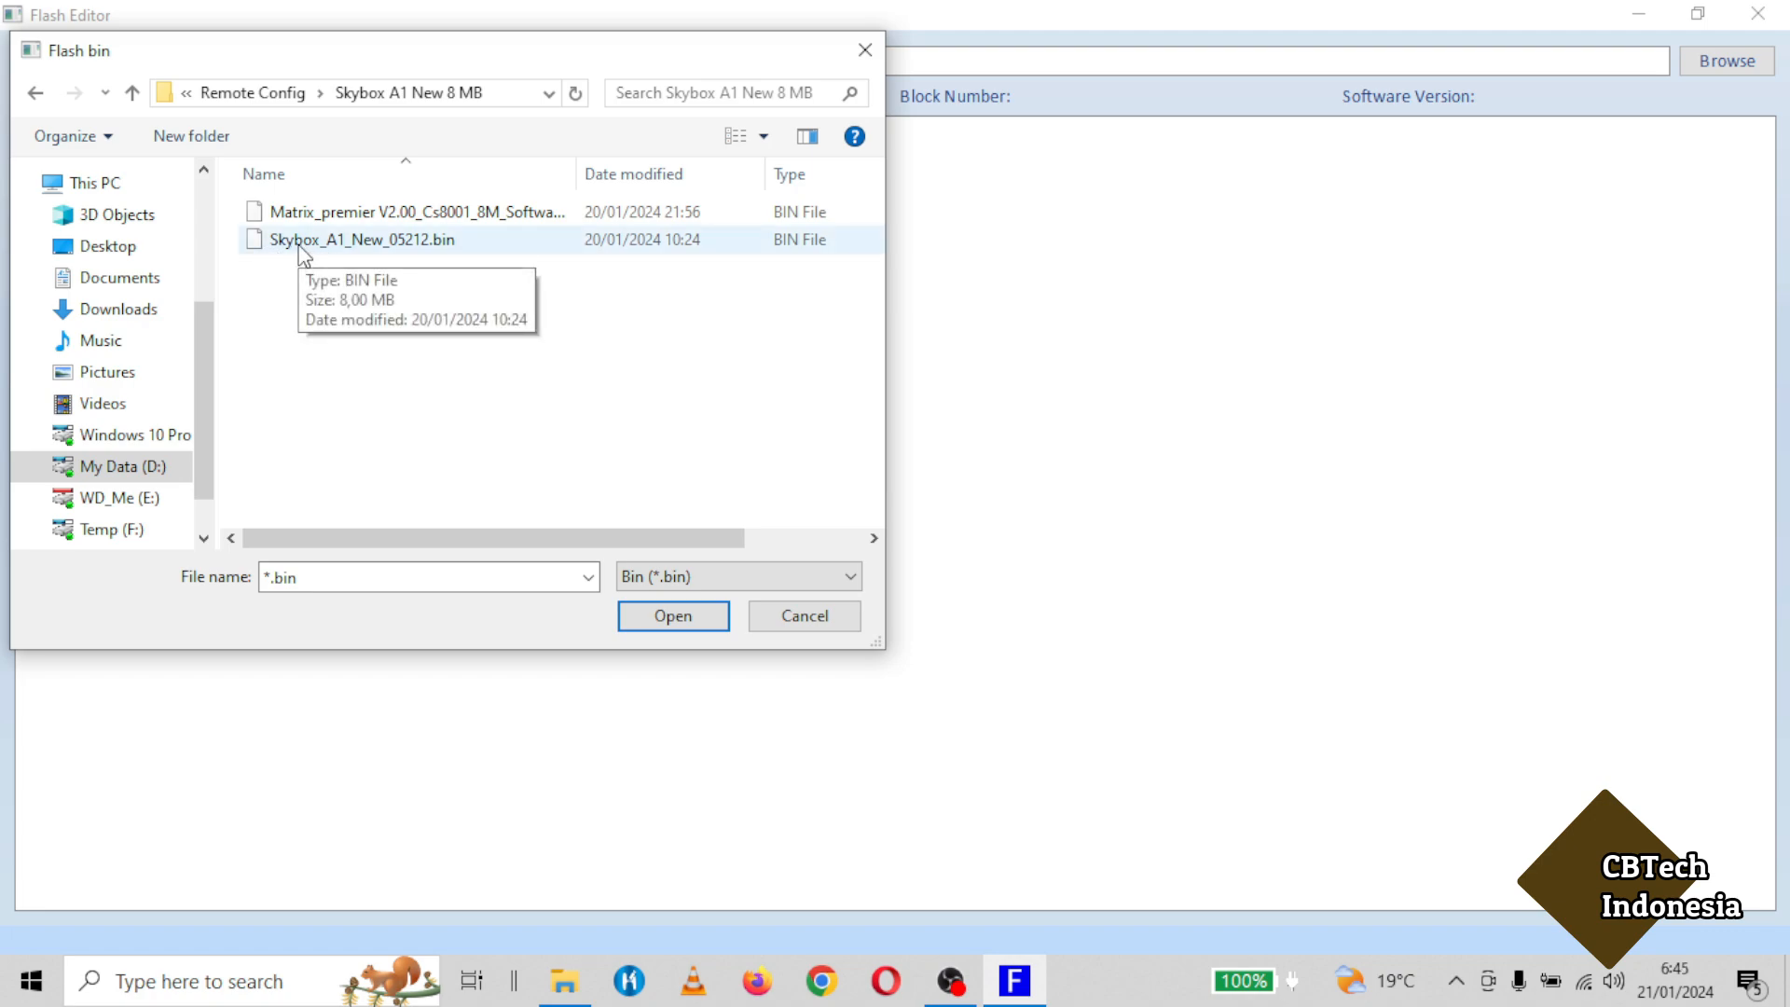
pyautogui.click(341, 243)
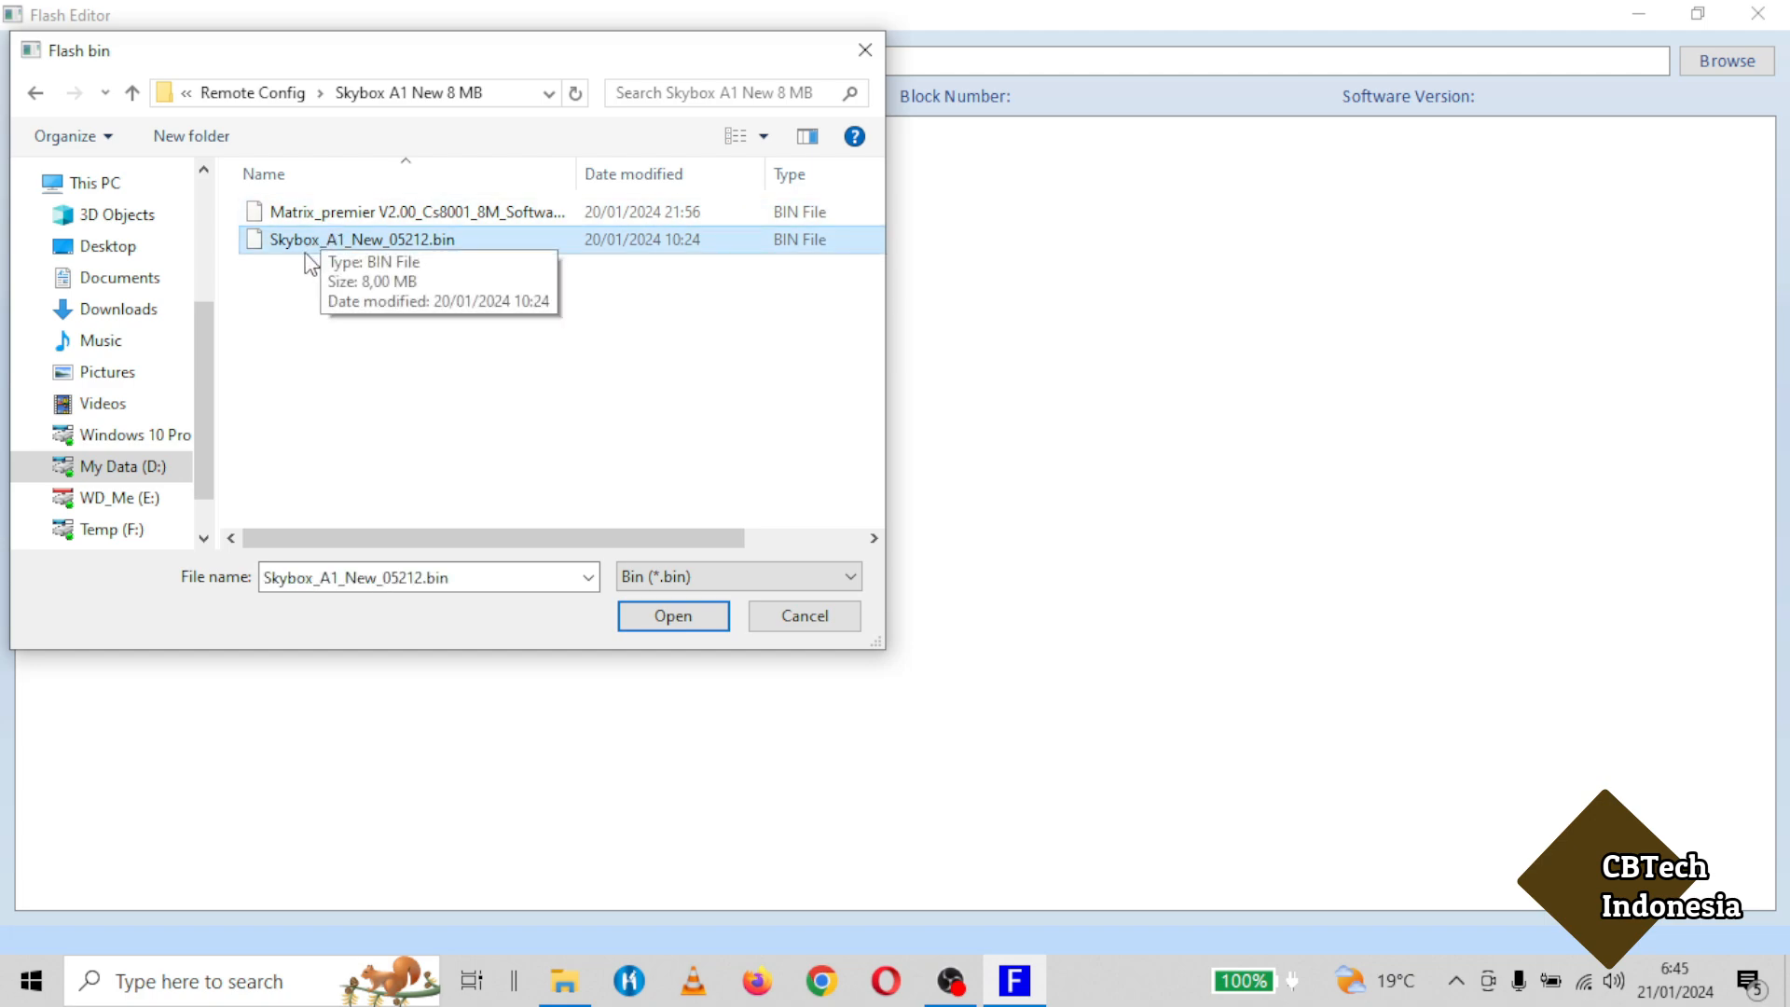
pyautogui.click(690, 616)
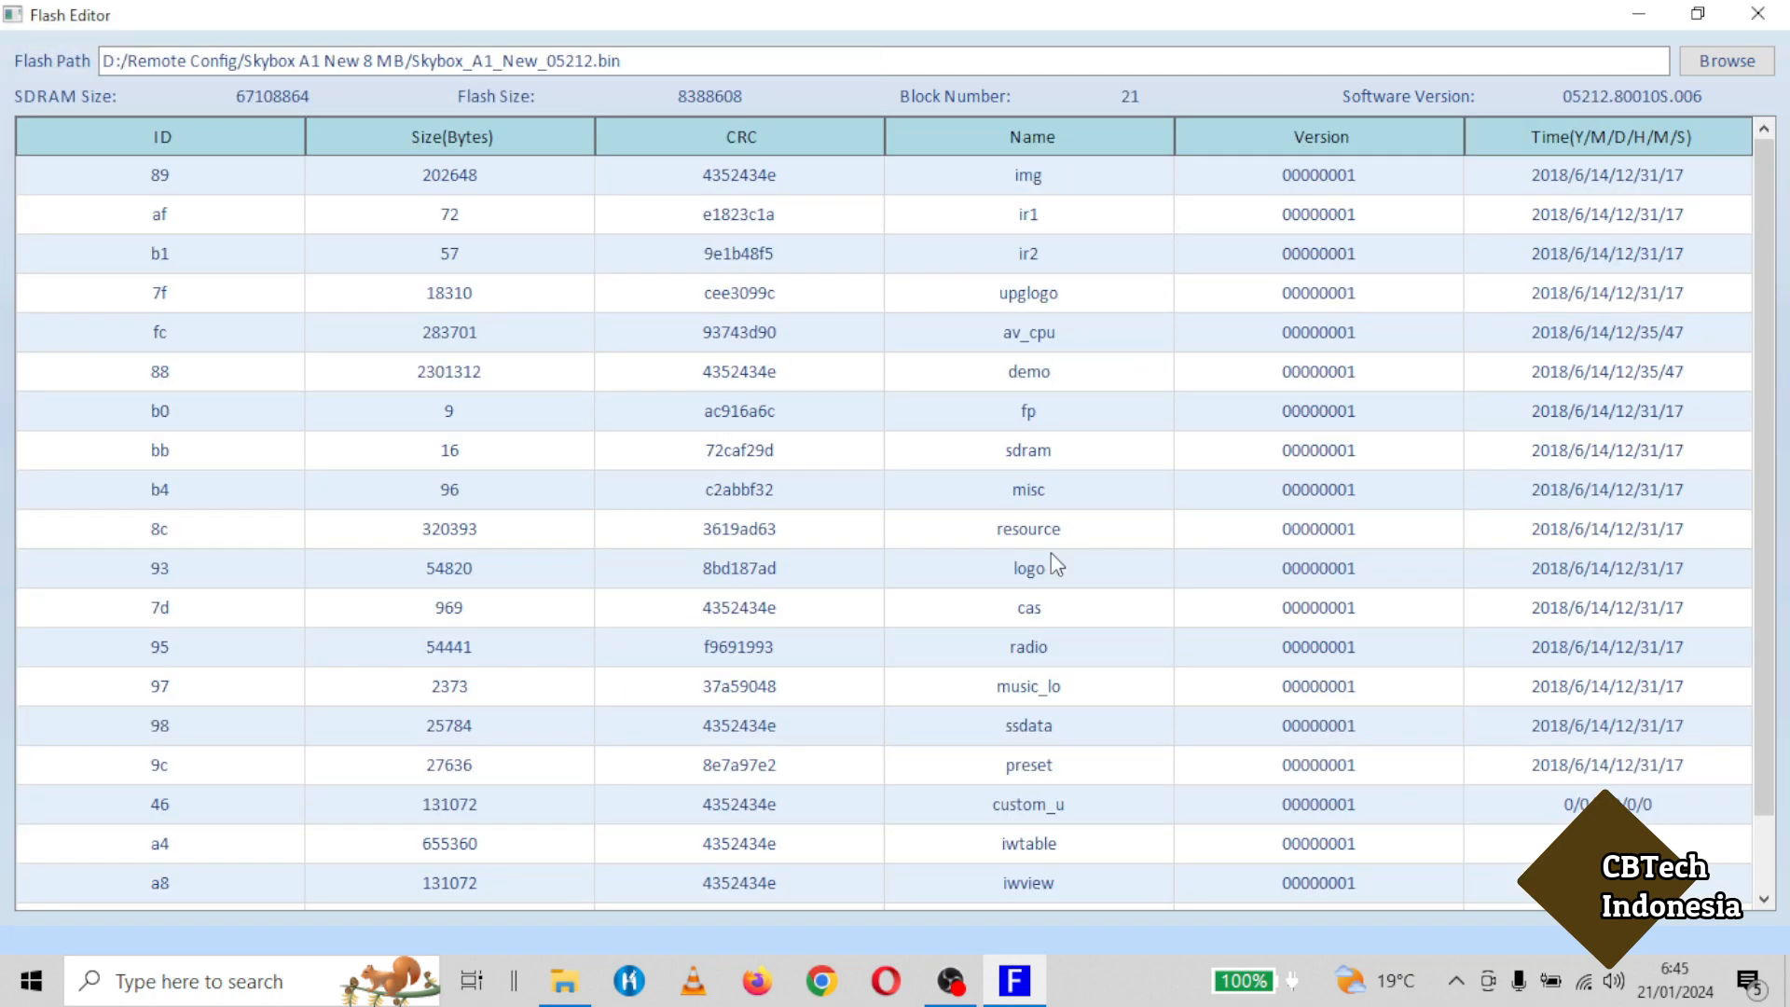
pyautogui.scroll(-2, 1051, 620)
pyautogui.scroll(2, 1055, 630)
# Export the ir1 block as ir1.bin into D:/Remote Config/Skybox A1 New 8 MB.
pyautogui.click(1045, 219)
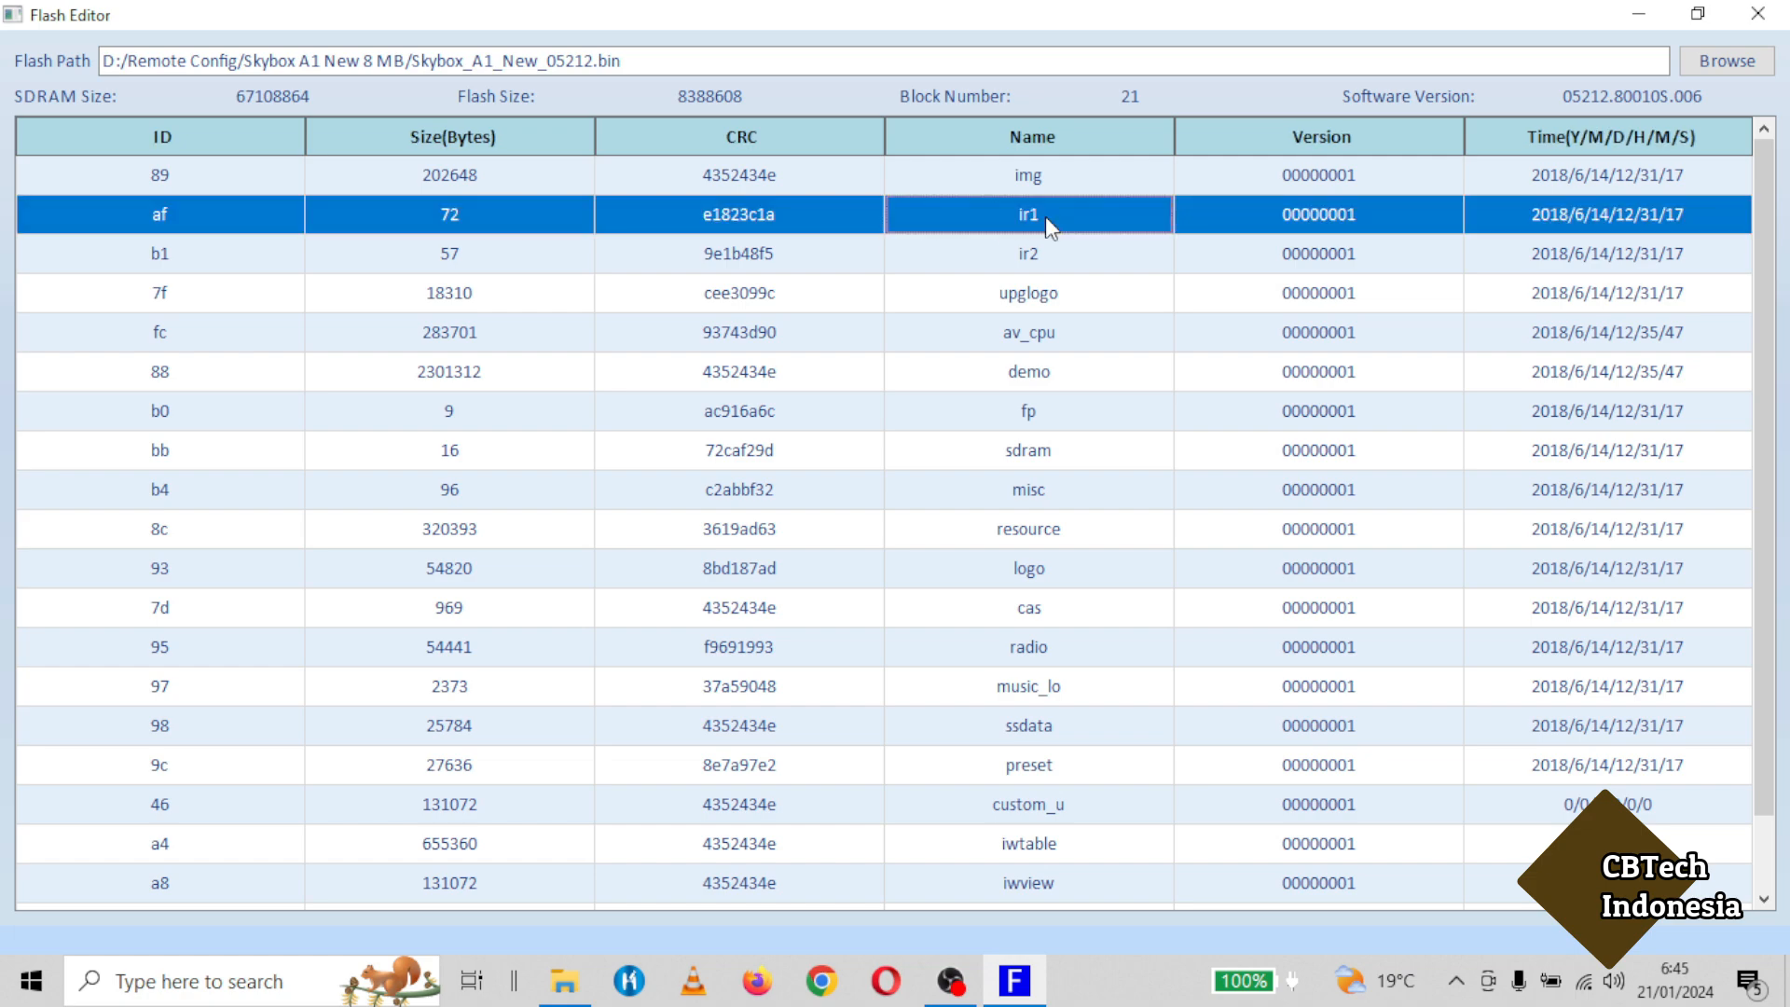
pyautogui.rightClick(1044, 216)
pyautogui.click(1100, 229)
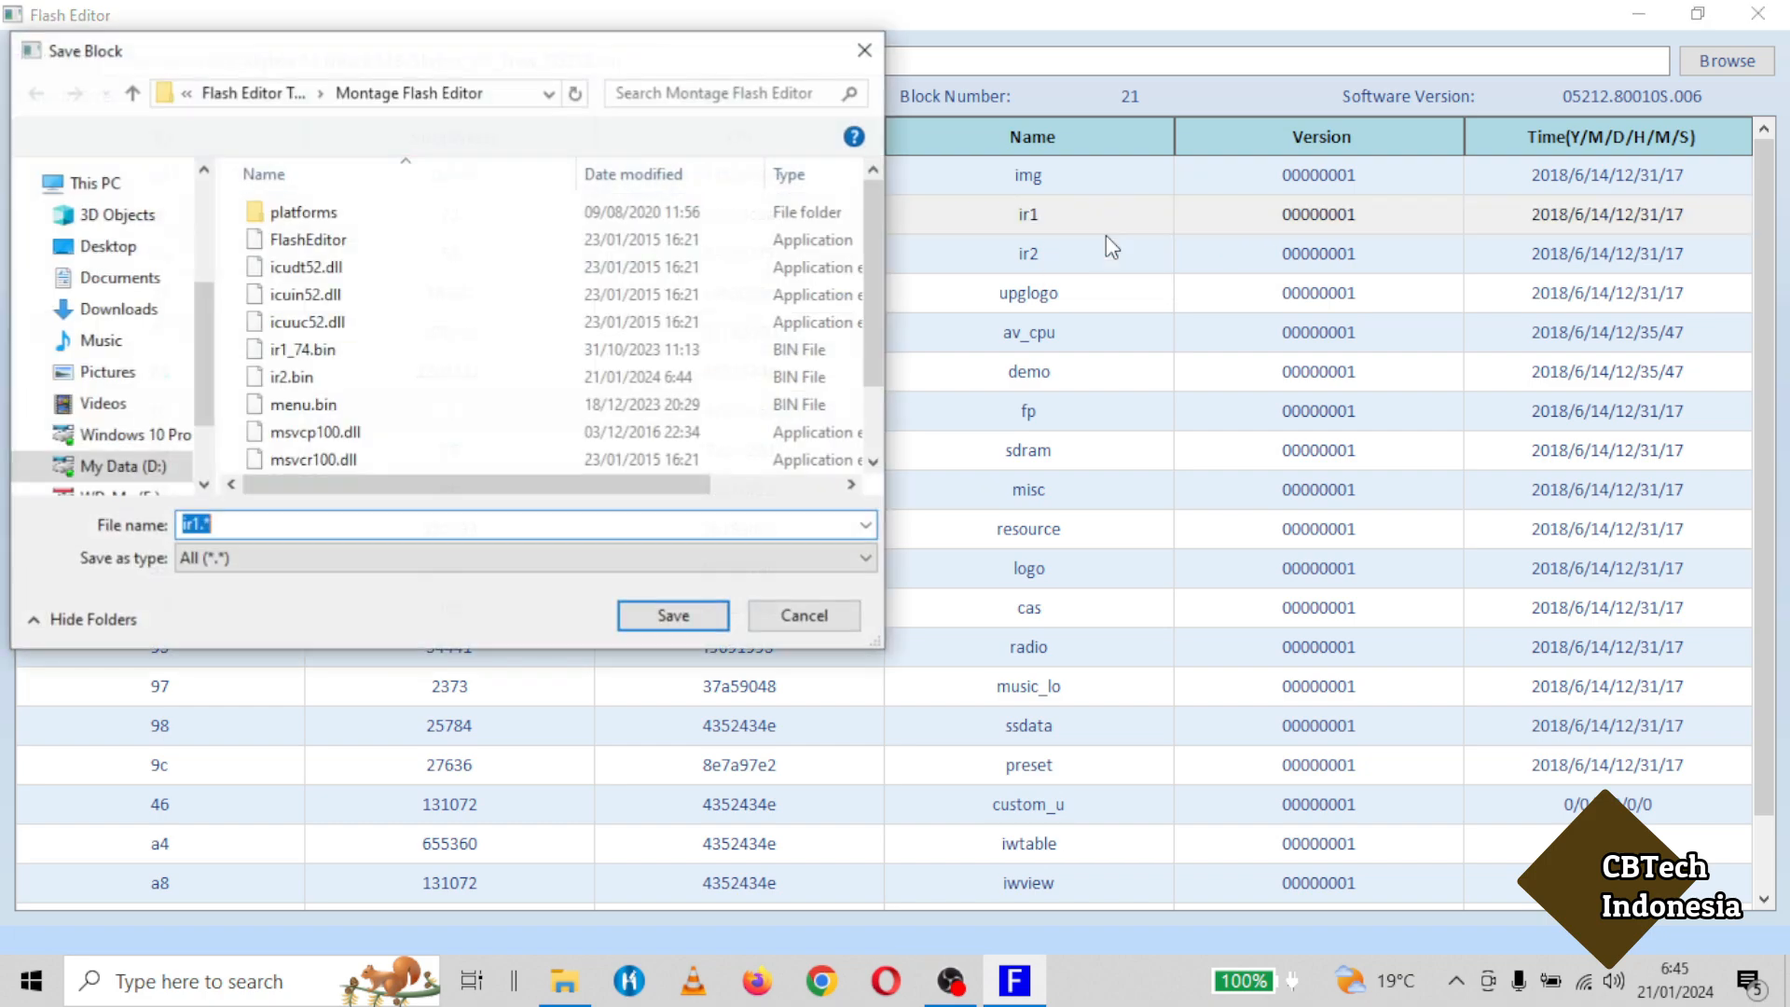
pyautogui.click(131, 466)
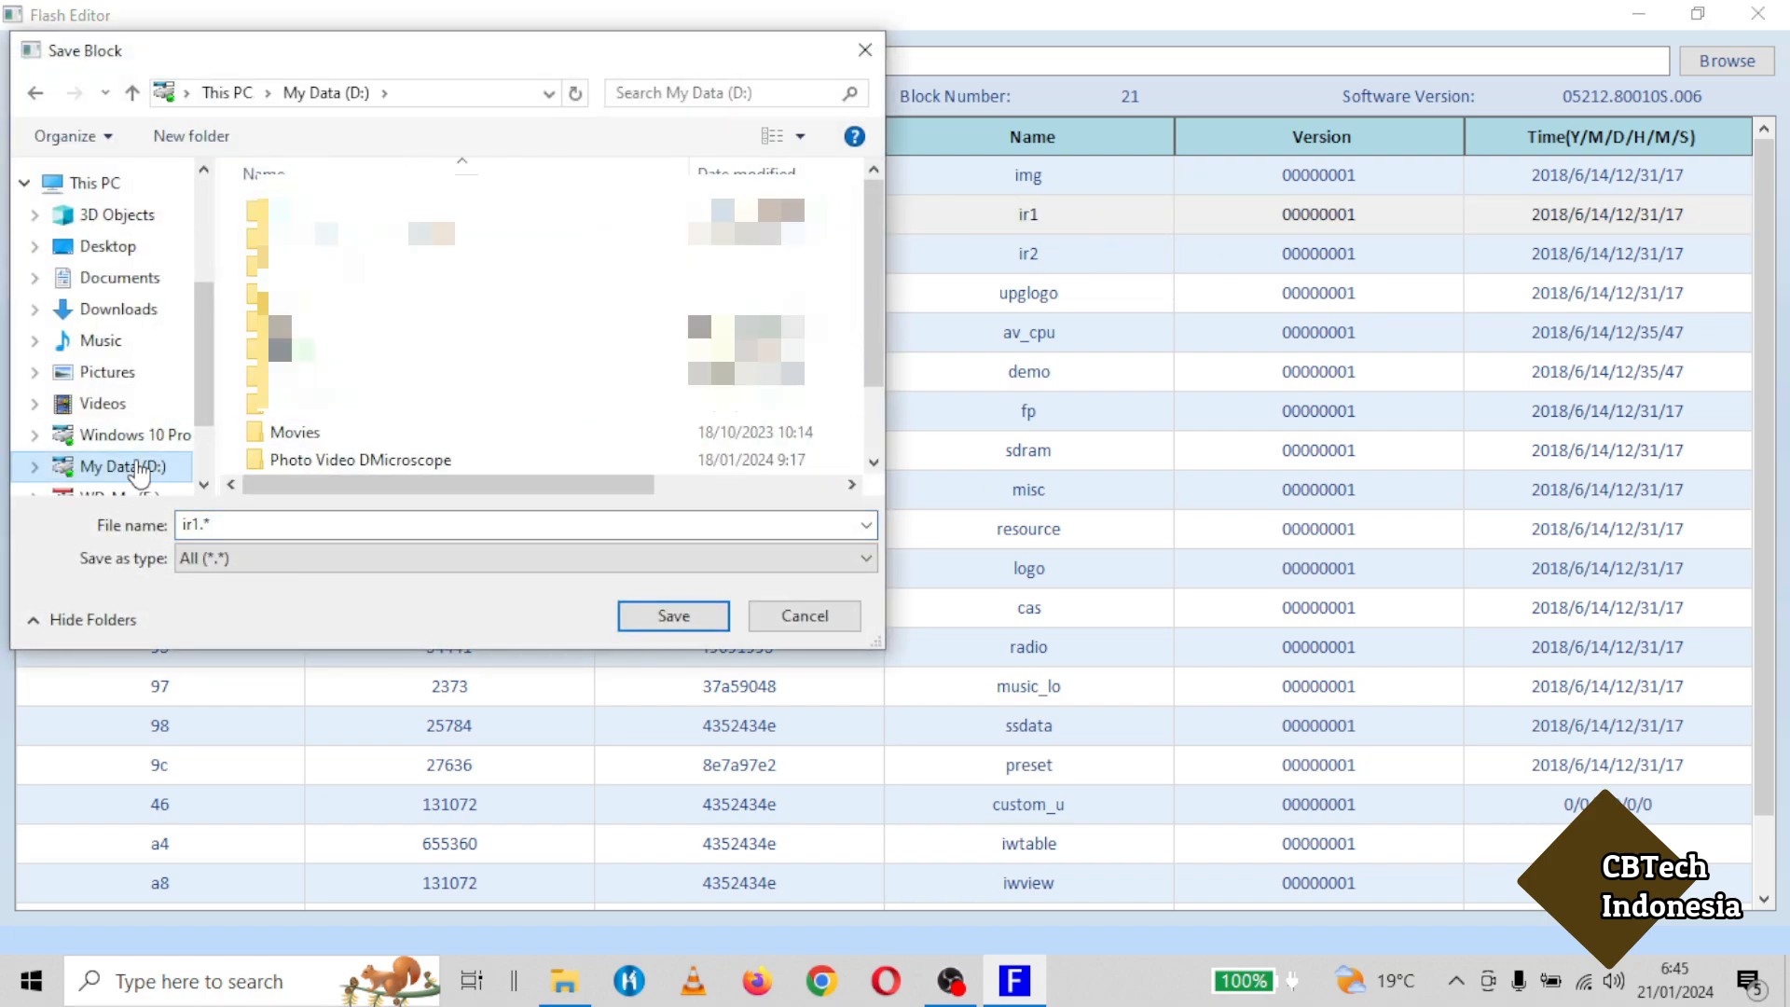
pyautogui.scroll(-2, 379, 438)
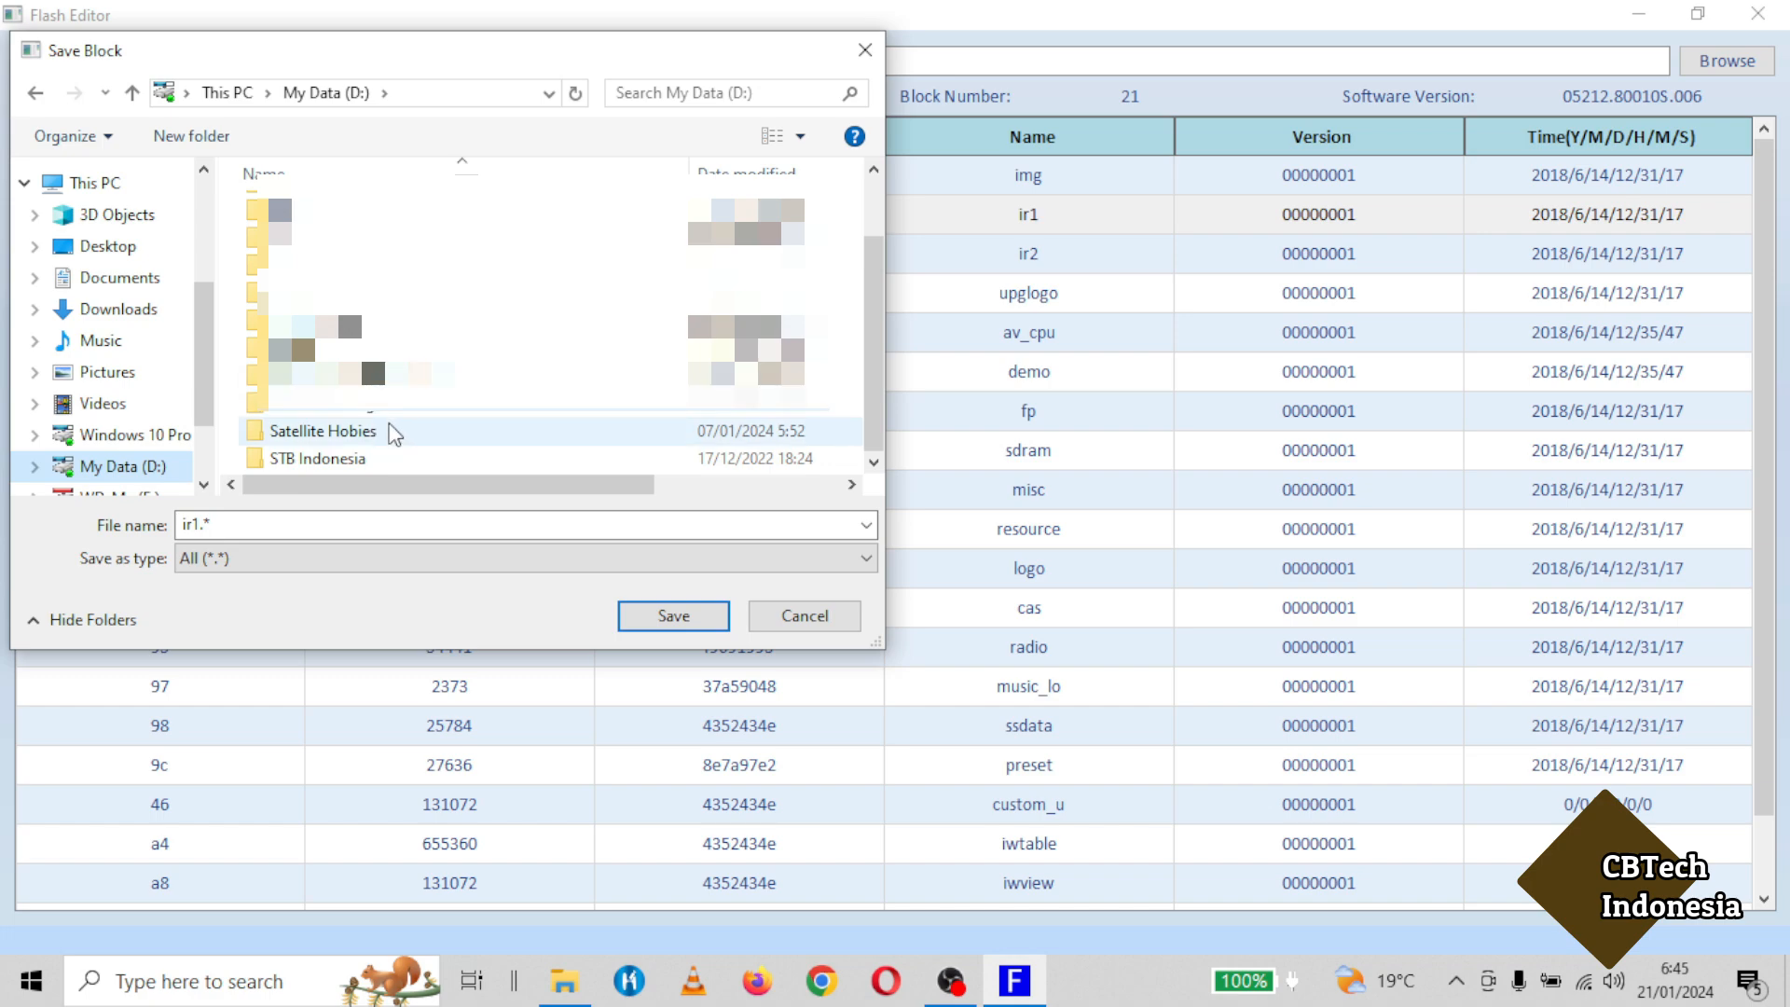
pyautogui.doubleClick(352, 410)
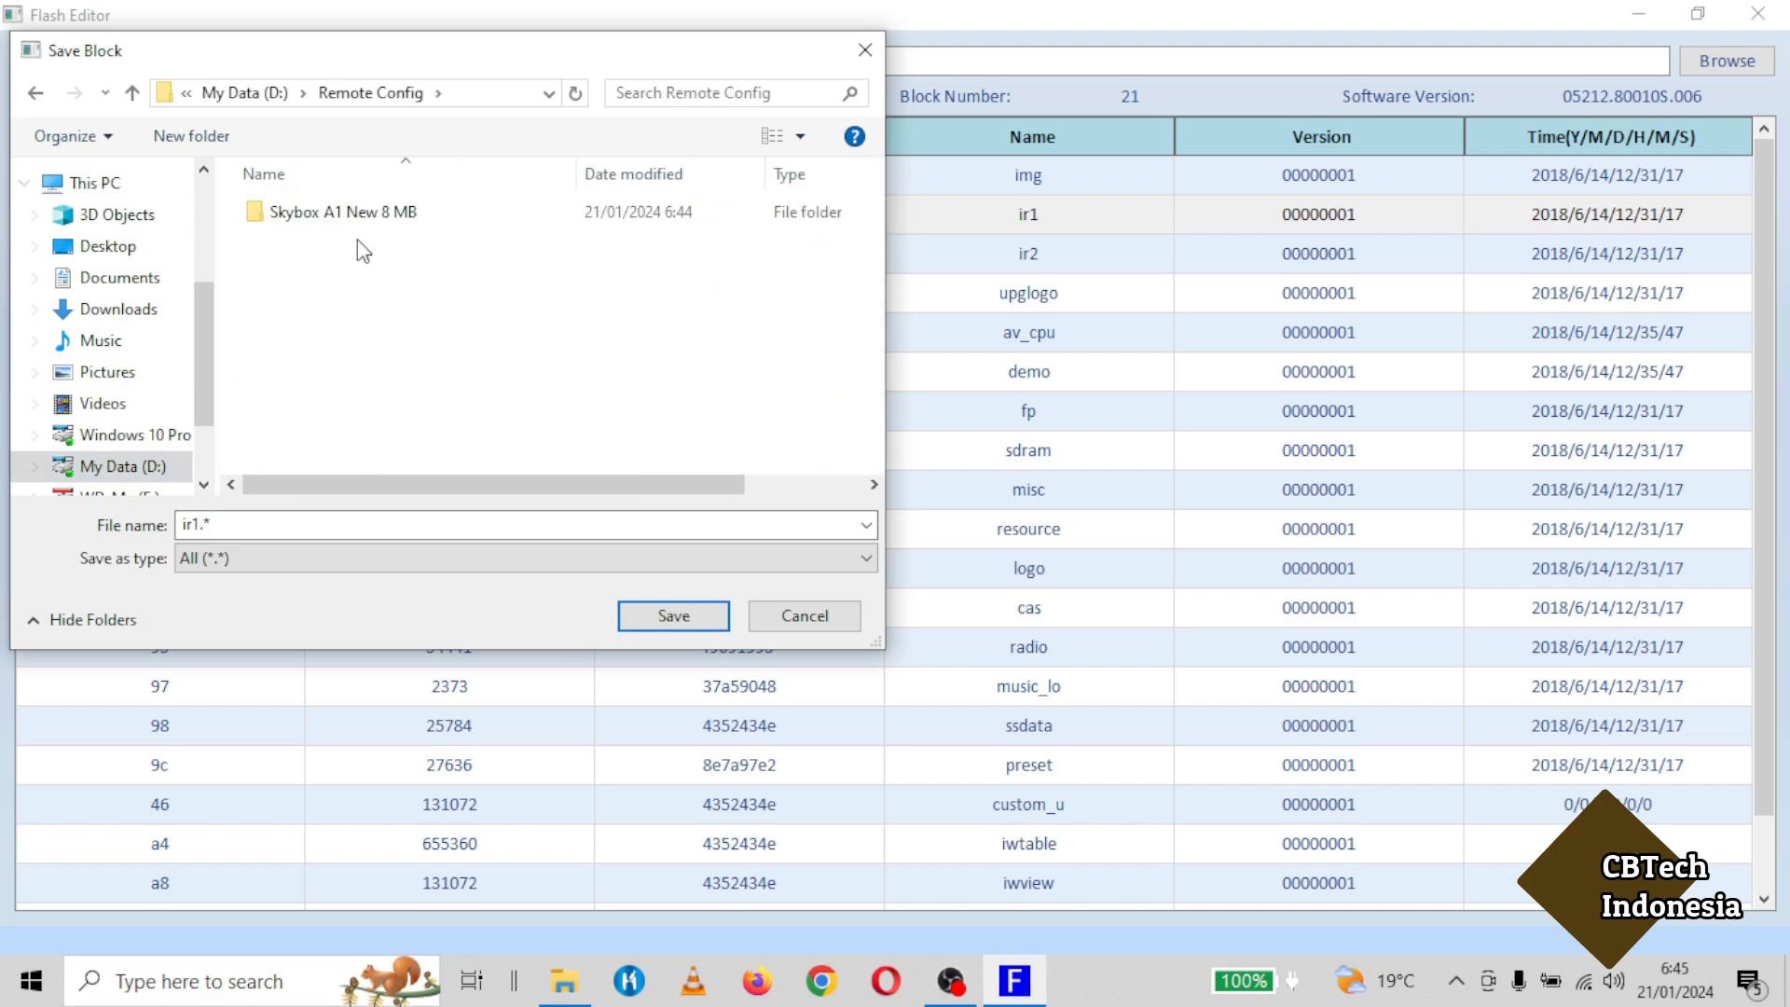
pyautogui.doubleClick(351, 214)
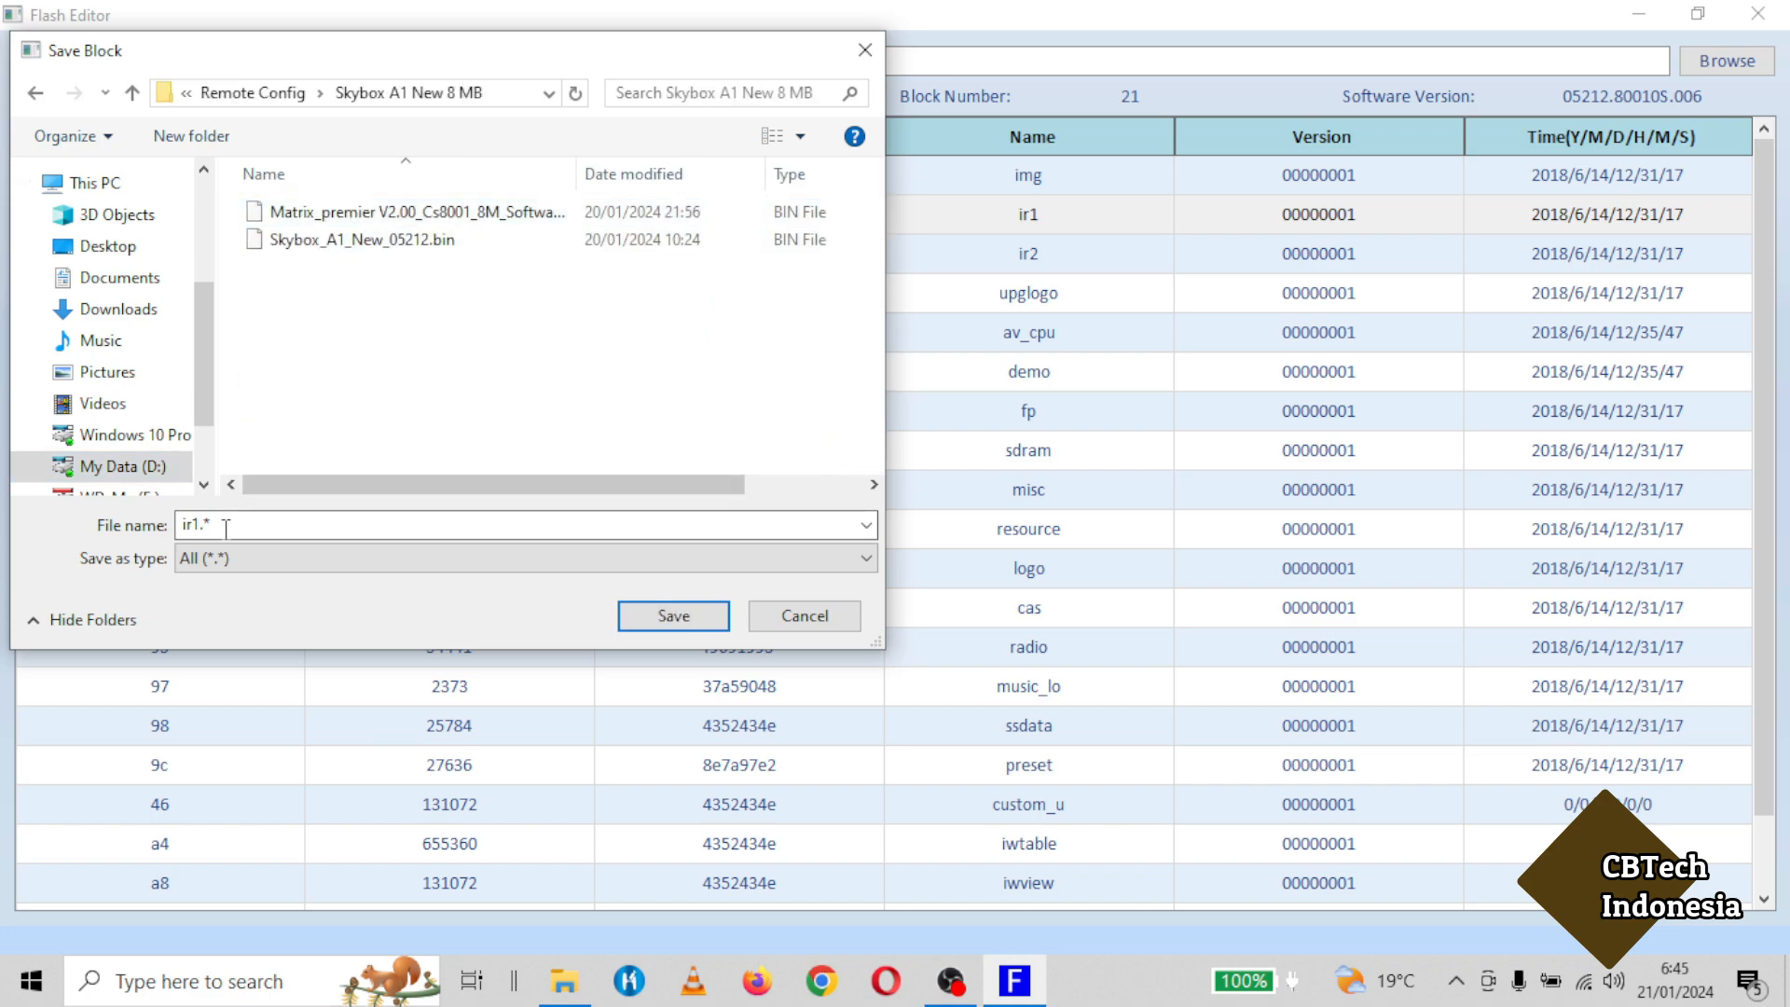
pyautogui.click(292, 520)
pyautogui.click(292, 520)
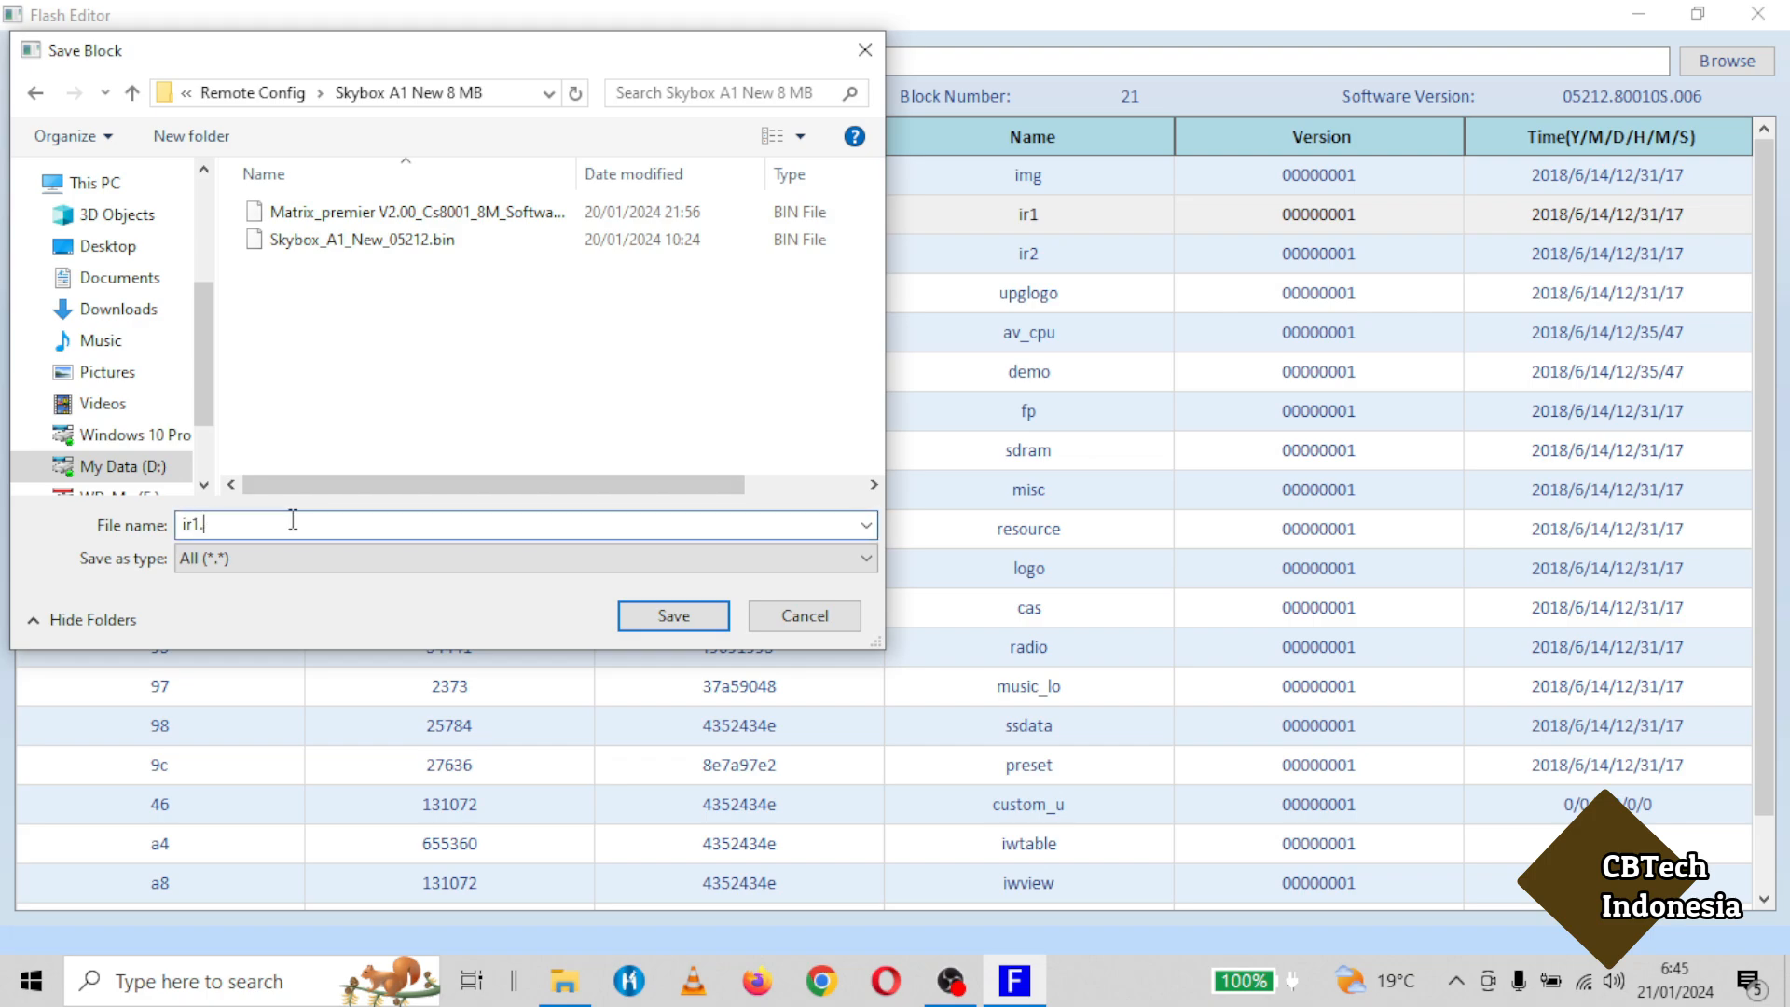
pyautogui.press('BackSpace')
pyautogui.write('bin')
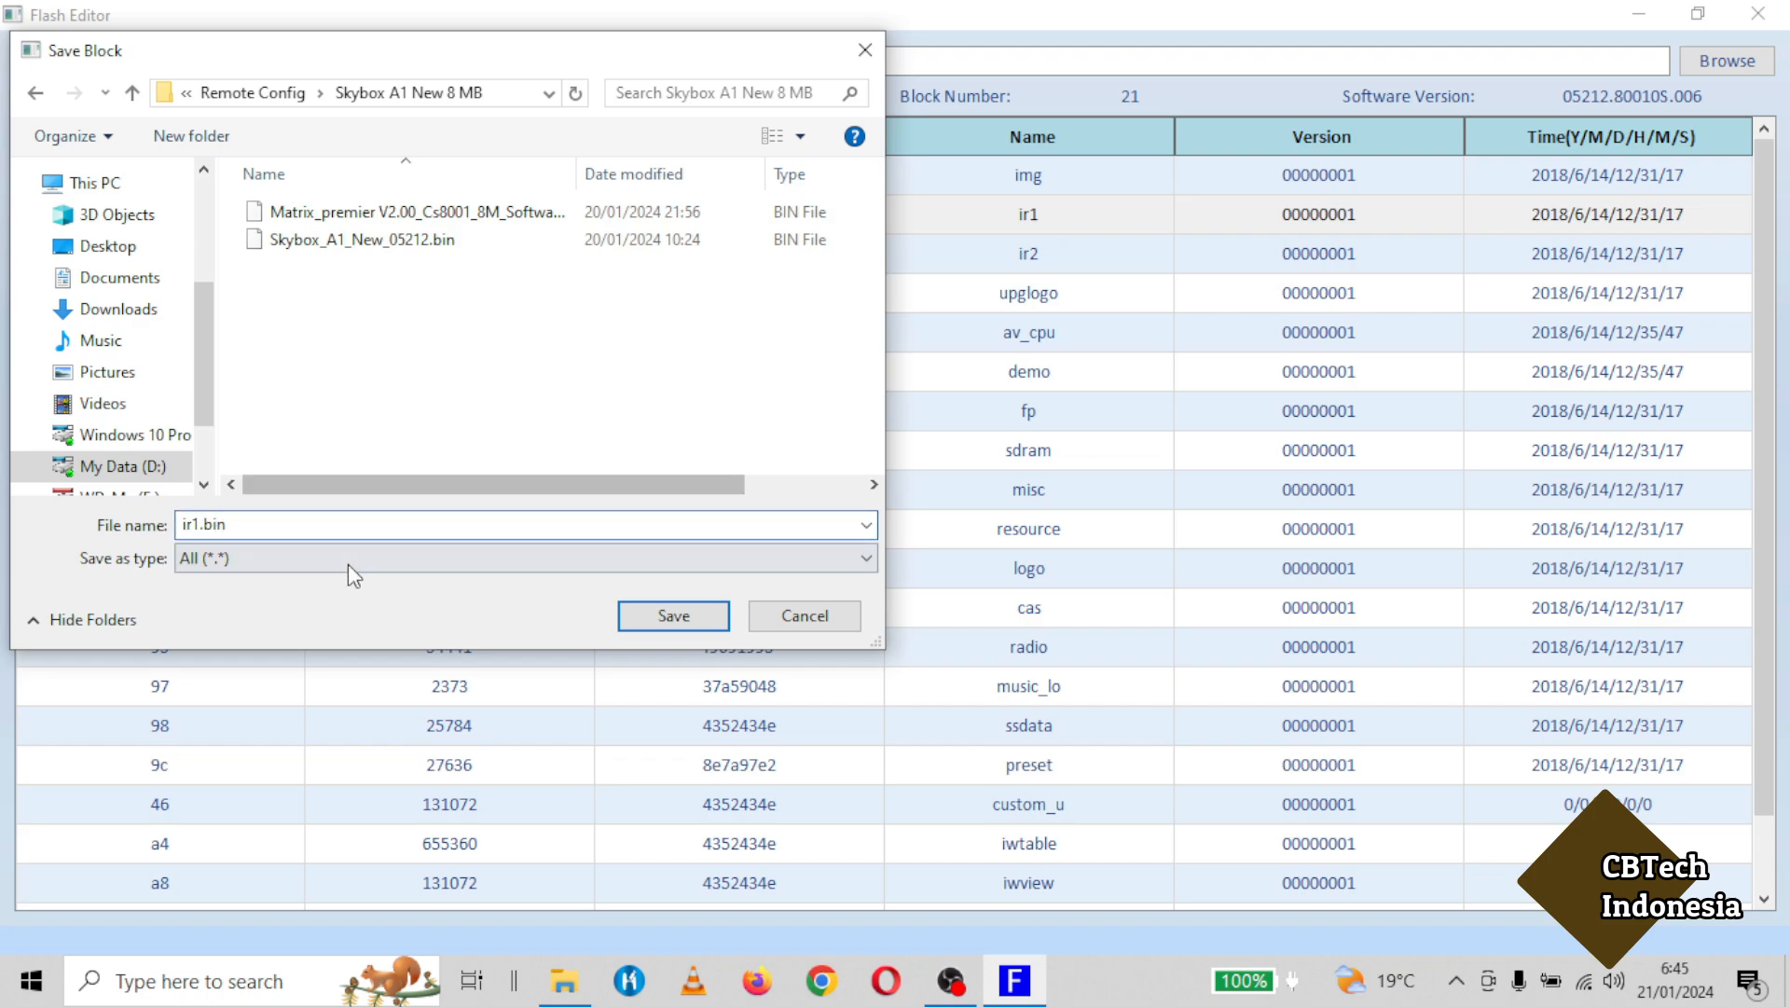
pyautogui.click(677, 616)
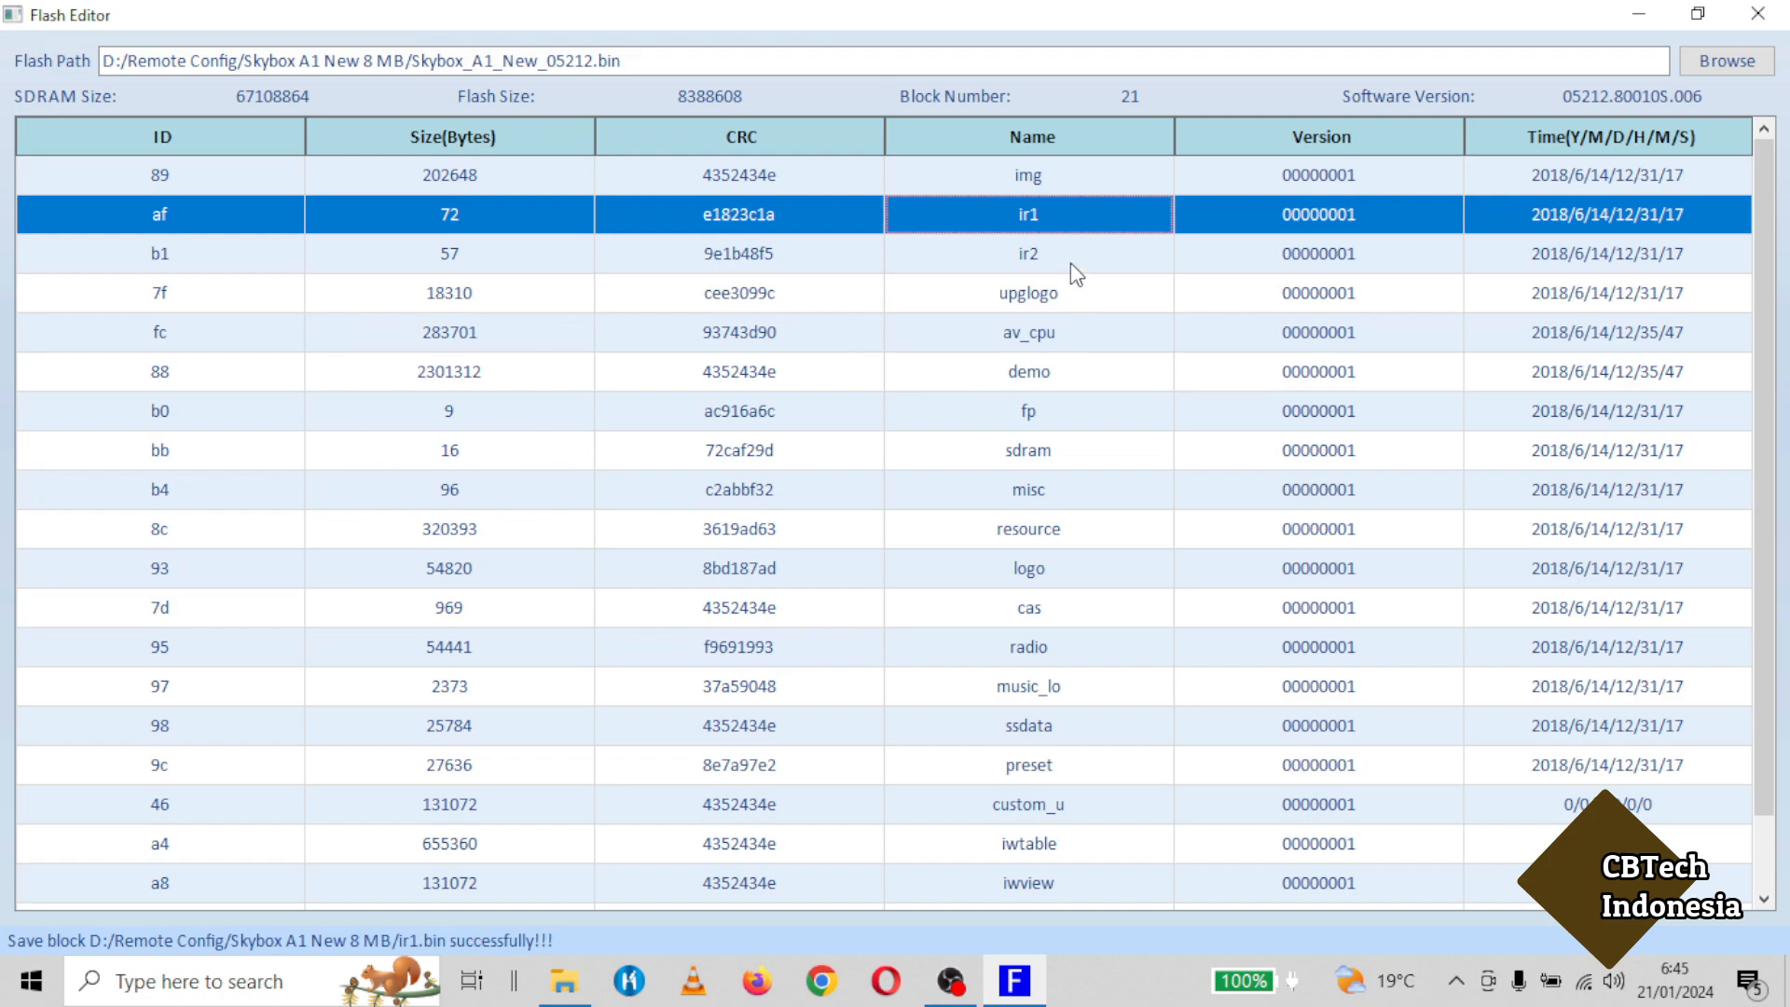
# Export the ir2 block as ir2.bin into D:/Remote Config/Skybox A1 New 8 MB.
pyautogui.click(1031, 252)
pyautogui.rightClick(1032, 251)
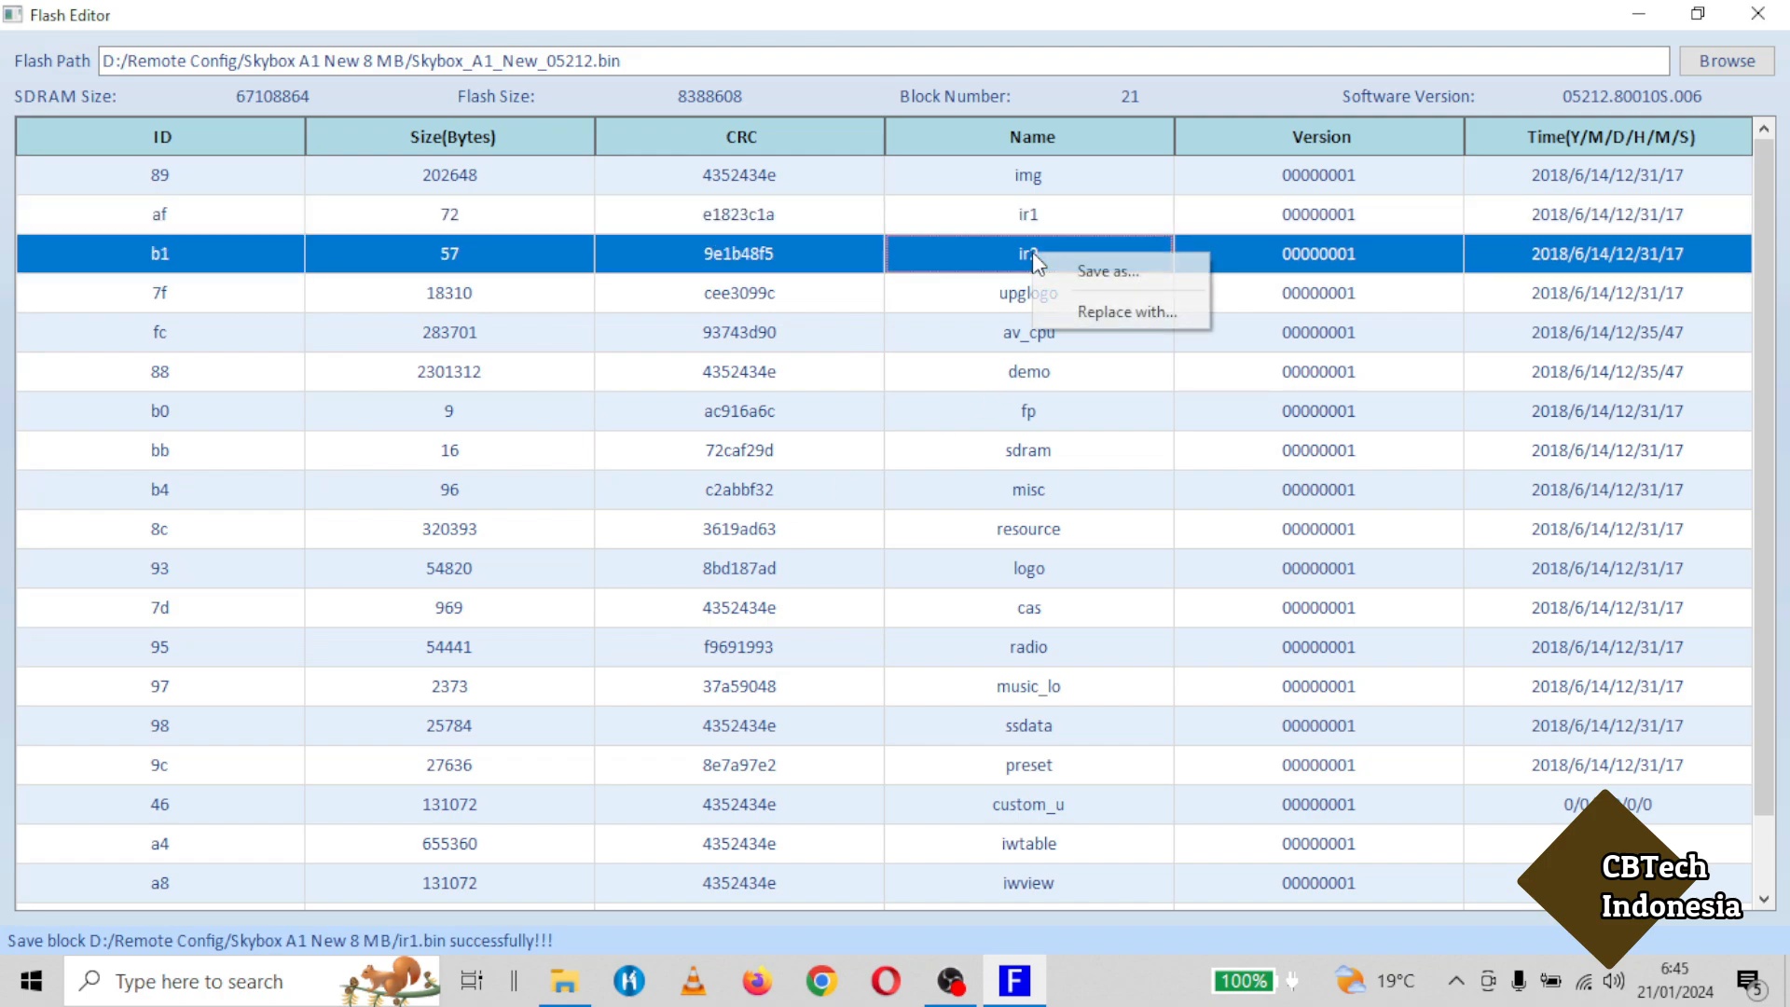
pyautogui.click(1096, 269)
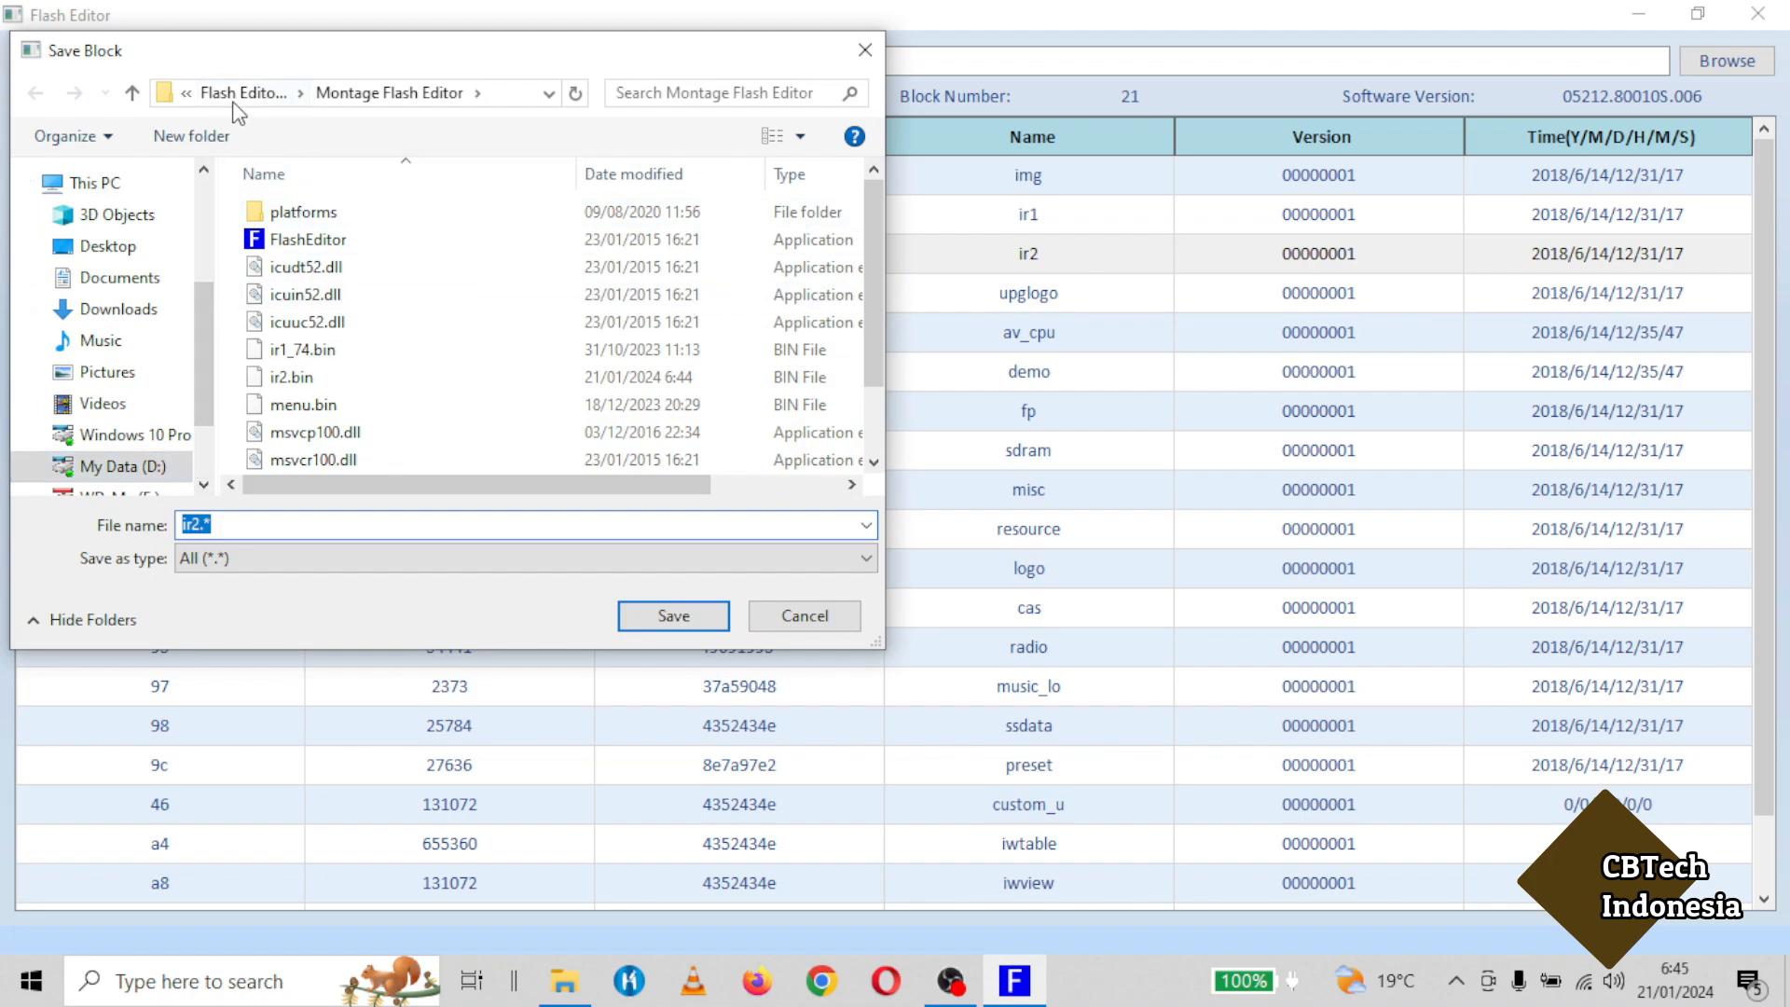
pyautogui.click(120, 468)
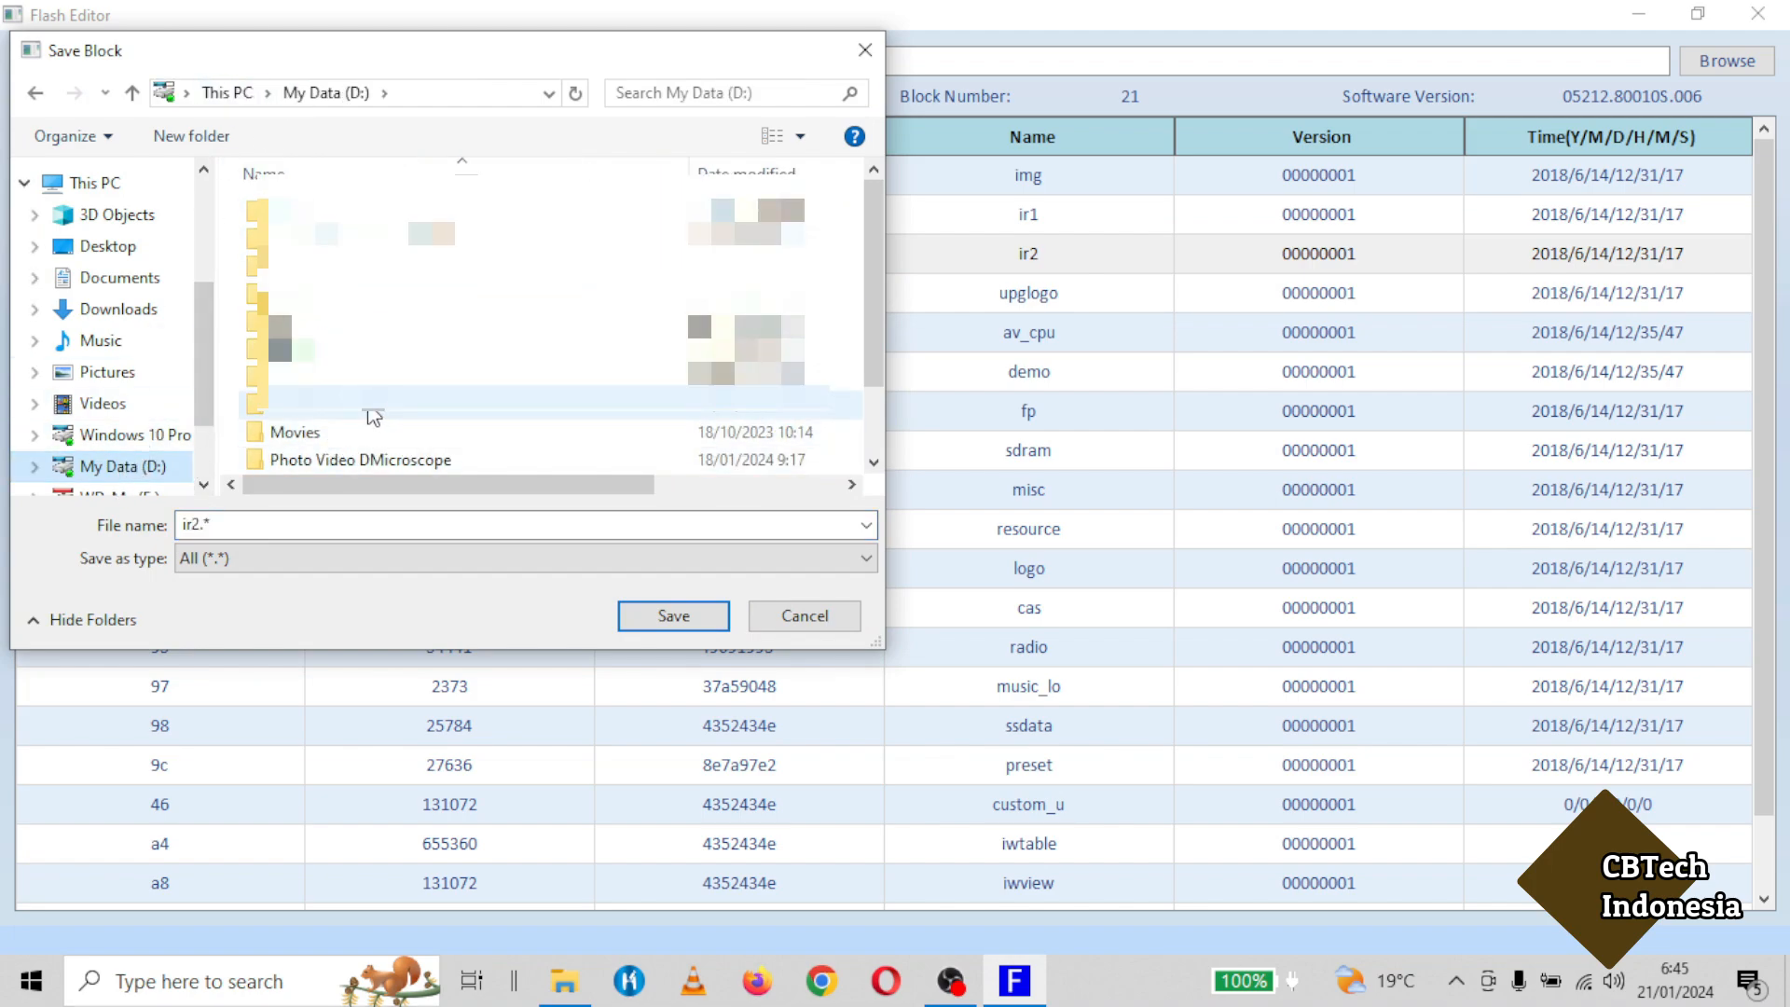
pyautogui.scroll(-2, 369, 415)
pyautogui.doubleClick(339, 408)
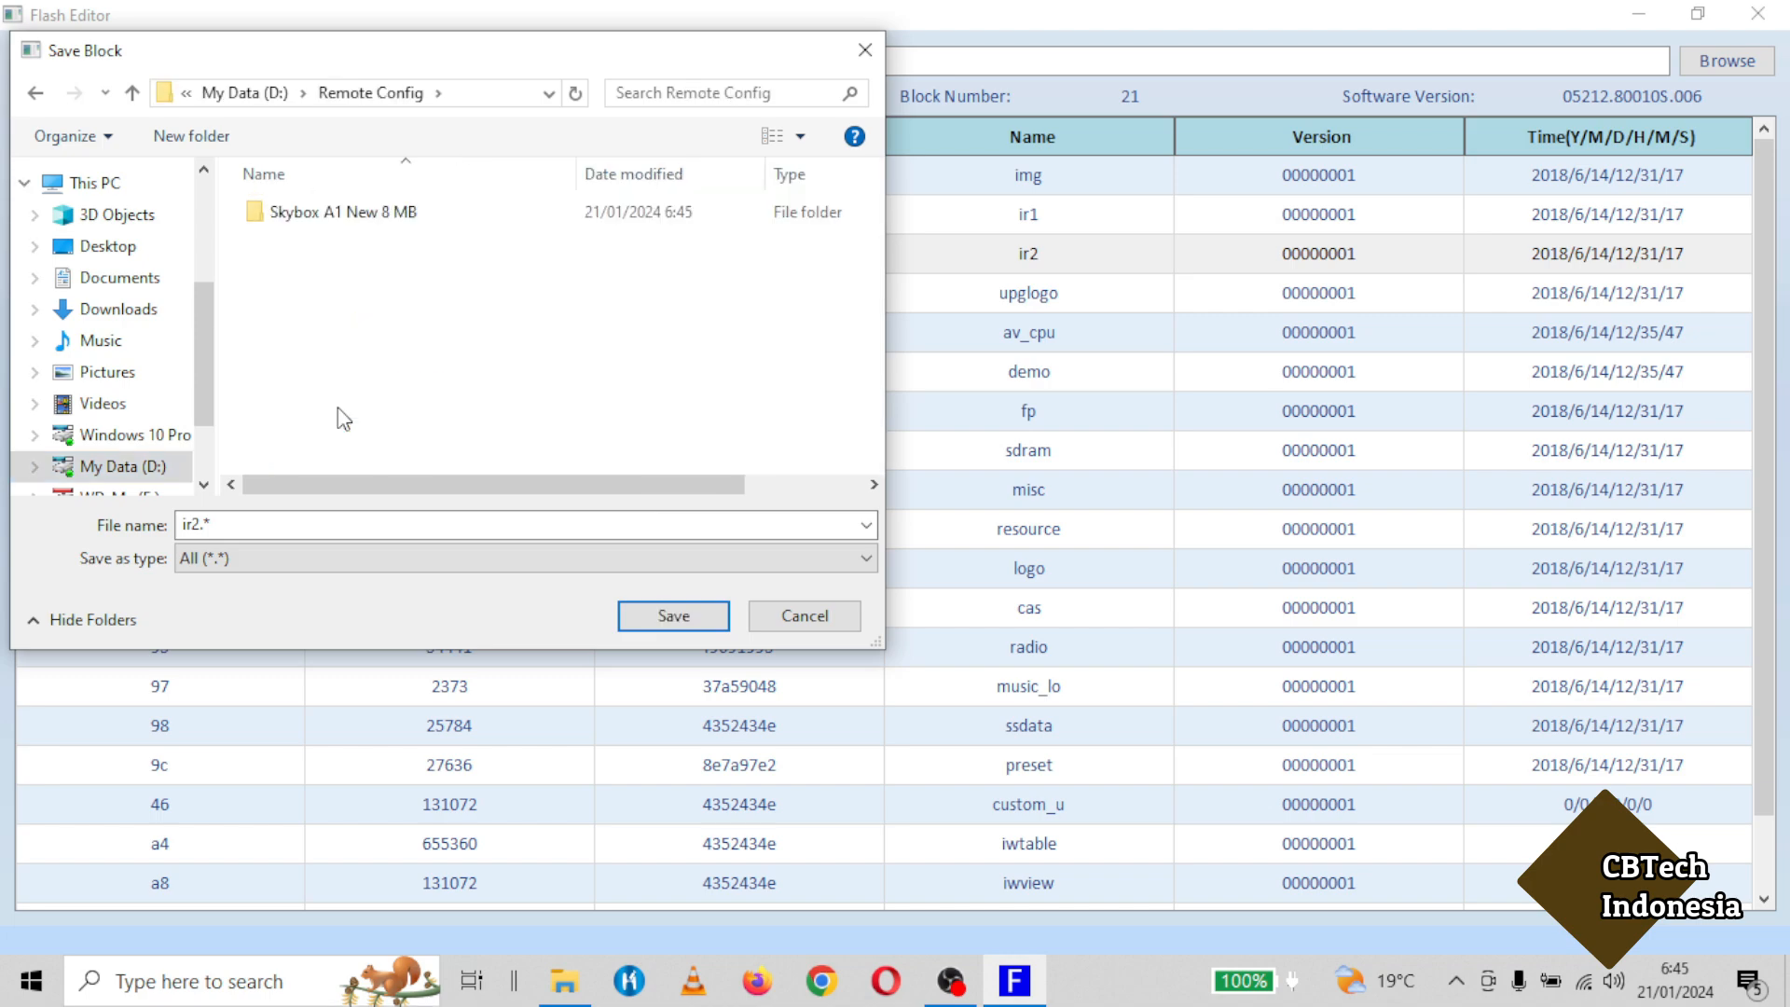
pyautogui.doubleClick(337, 211)
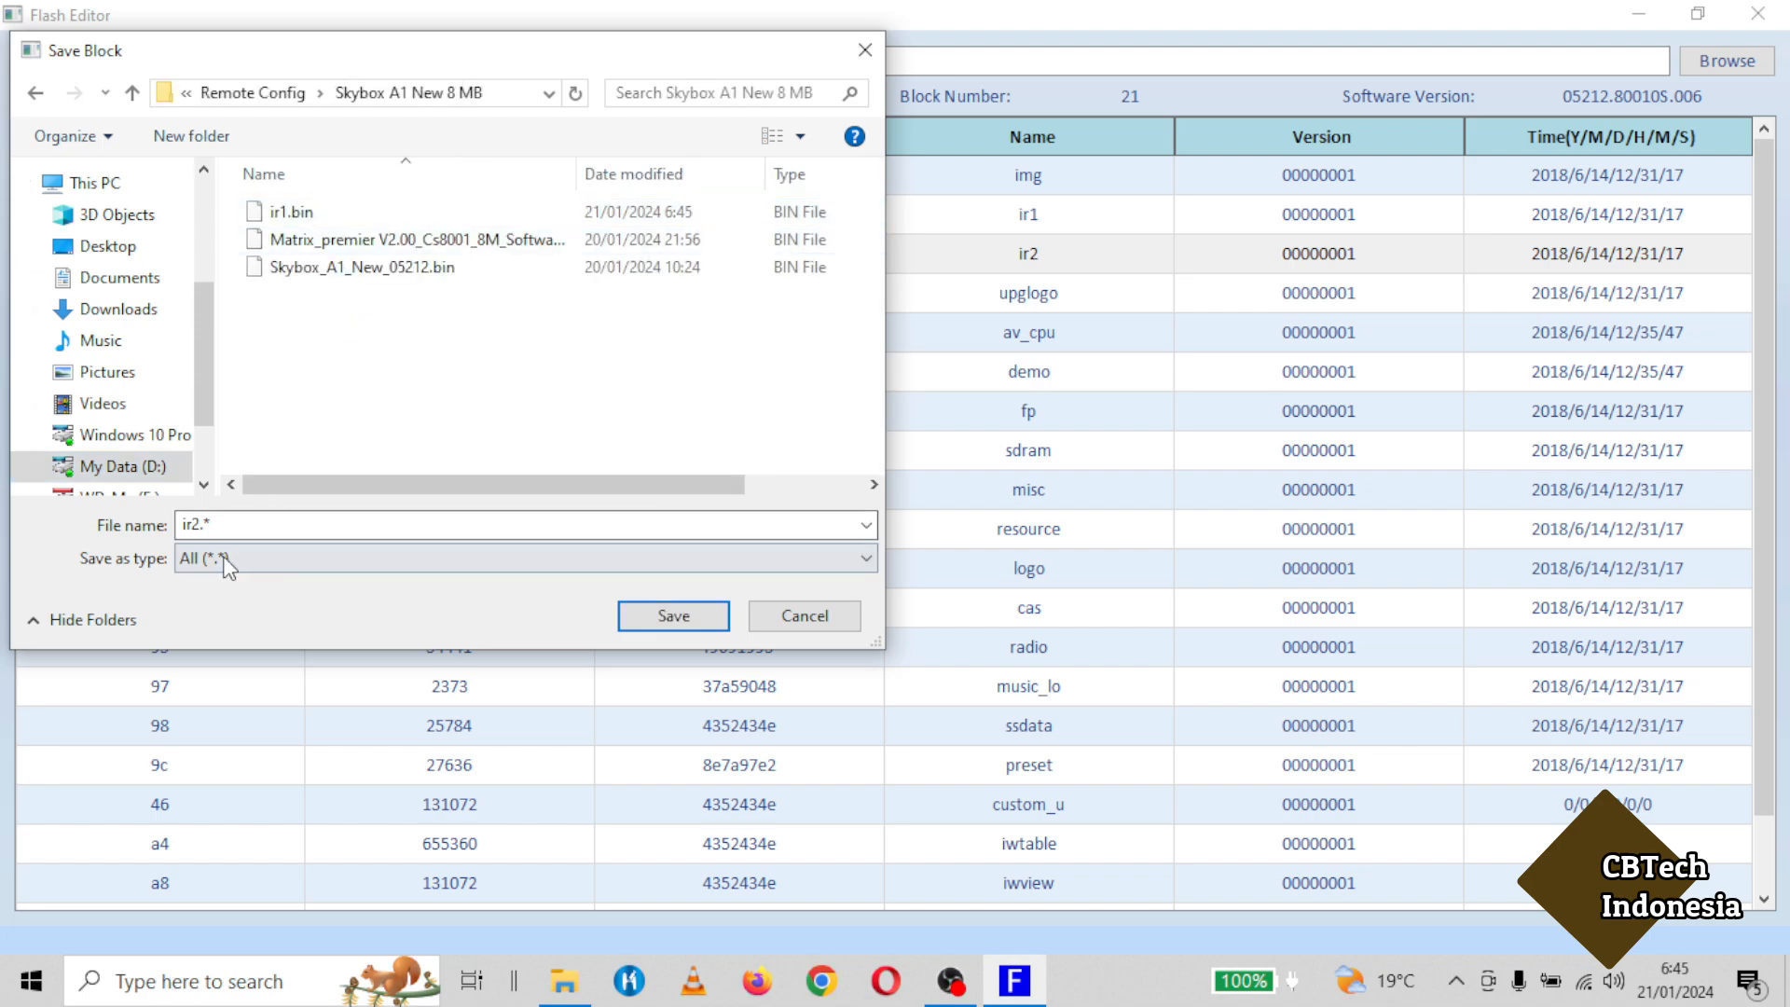
pyautogui.click(300, 522)
pyautogui.click(300, 522)
pyautogui.press('BackSpace')
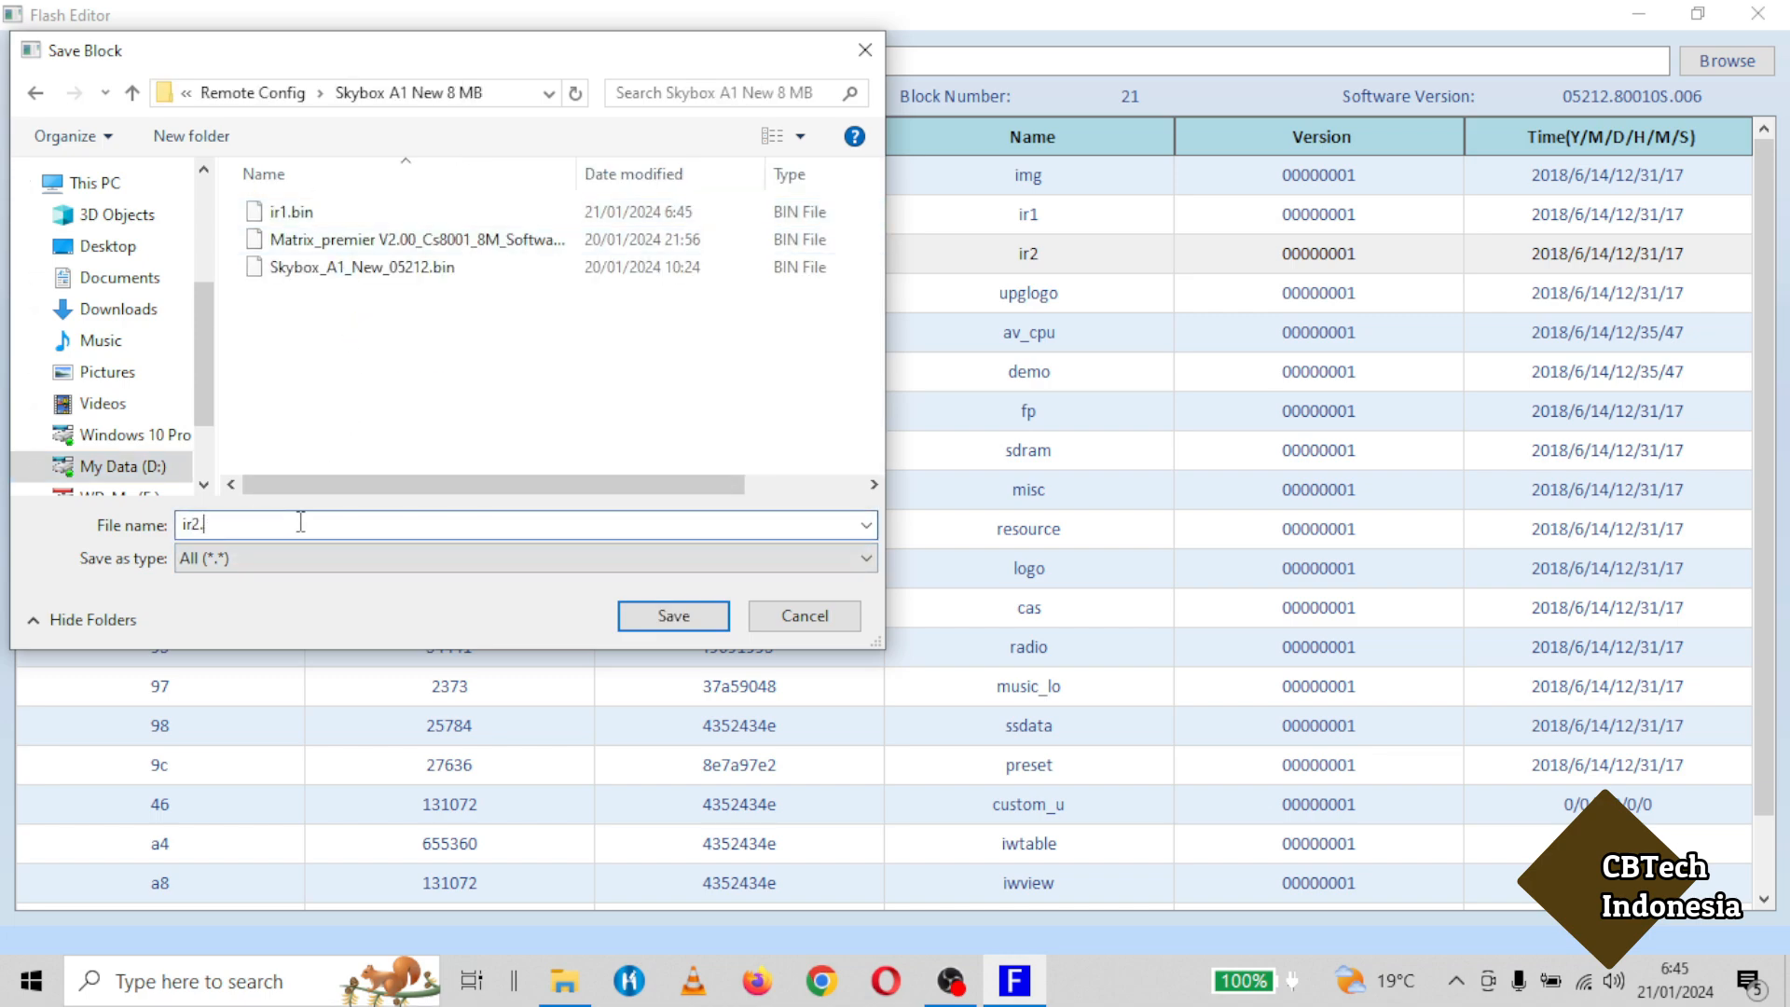
pyautogui.write('bin')
pyautogui.click(662, 612)
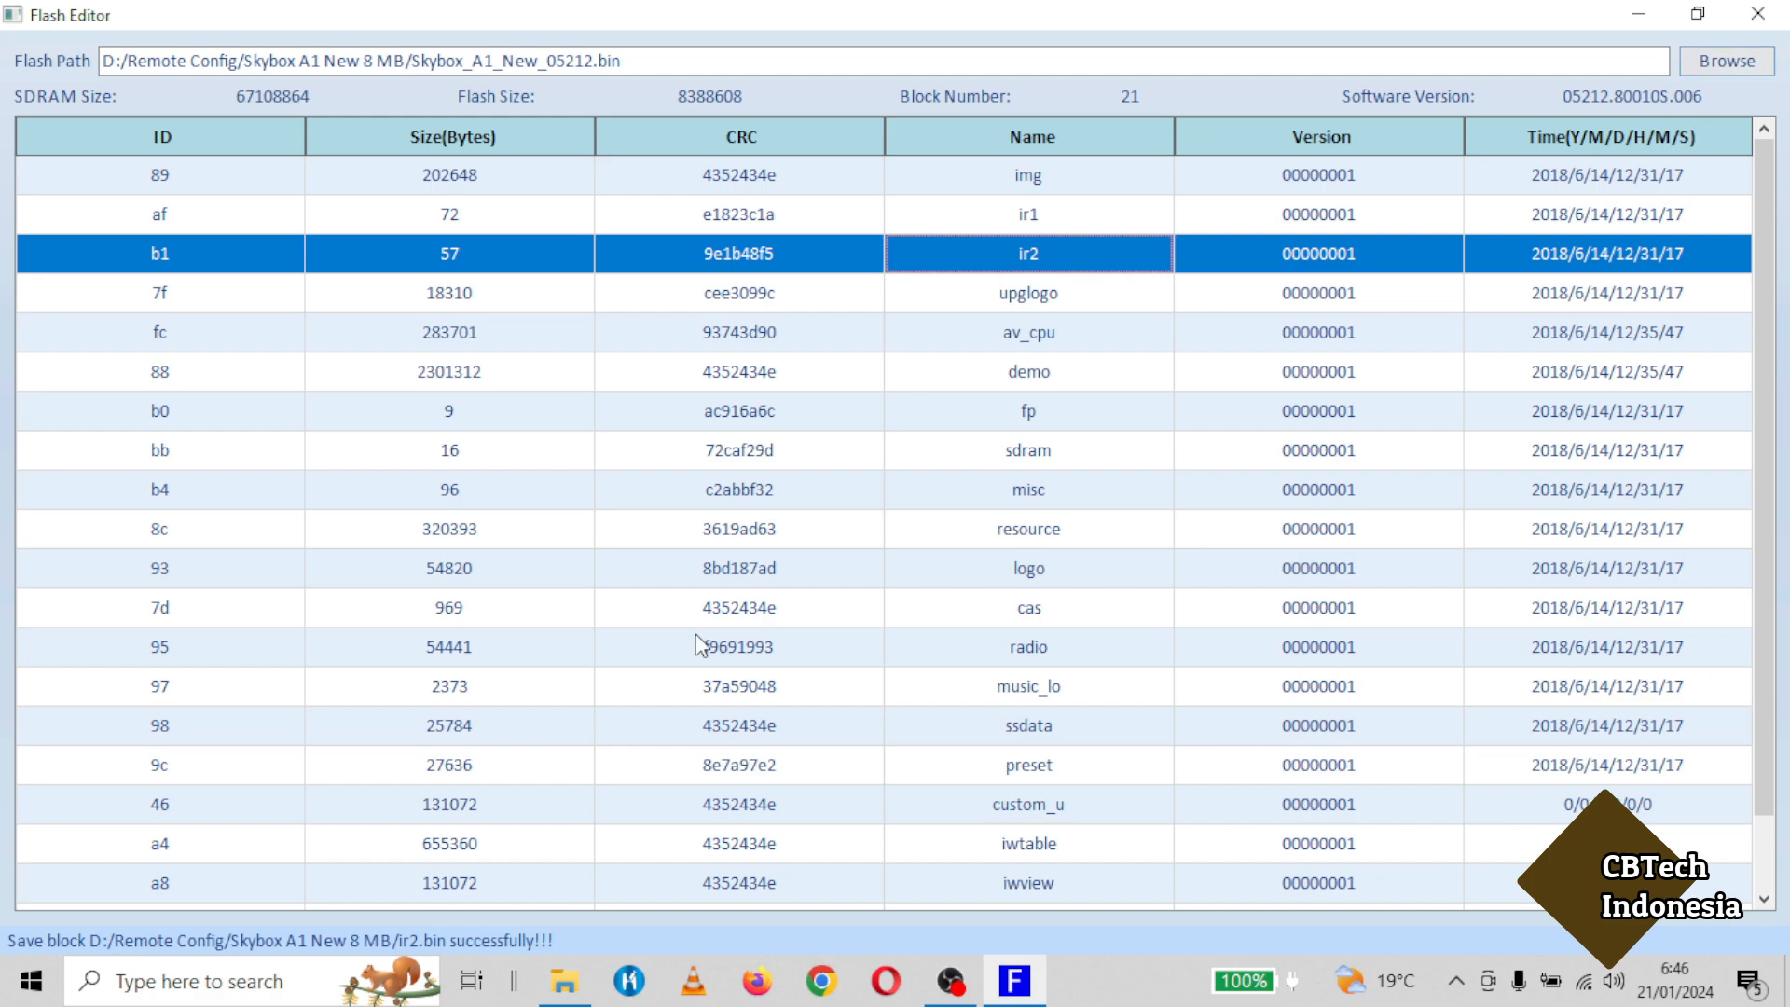
# Check the exported block files in File Explorer and load Matrix_premier V2.00_Cs8001_8M_Software.bin in Flash Editor.
pyautogui.click(564, 980)
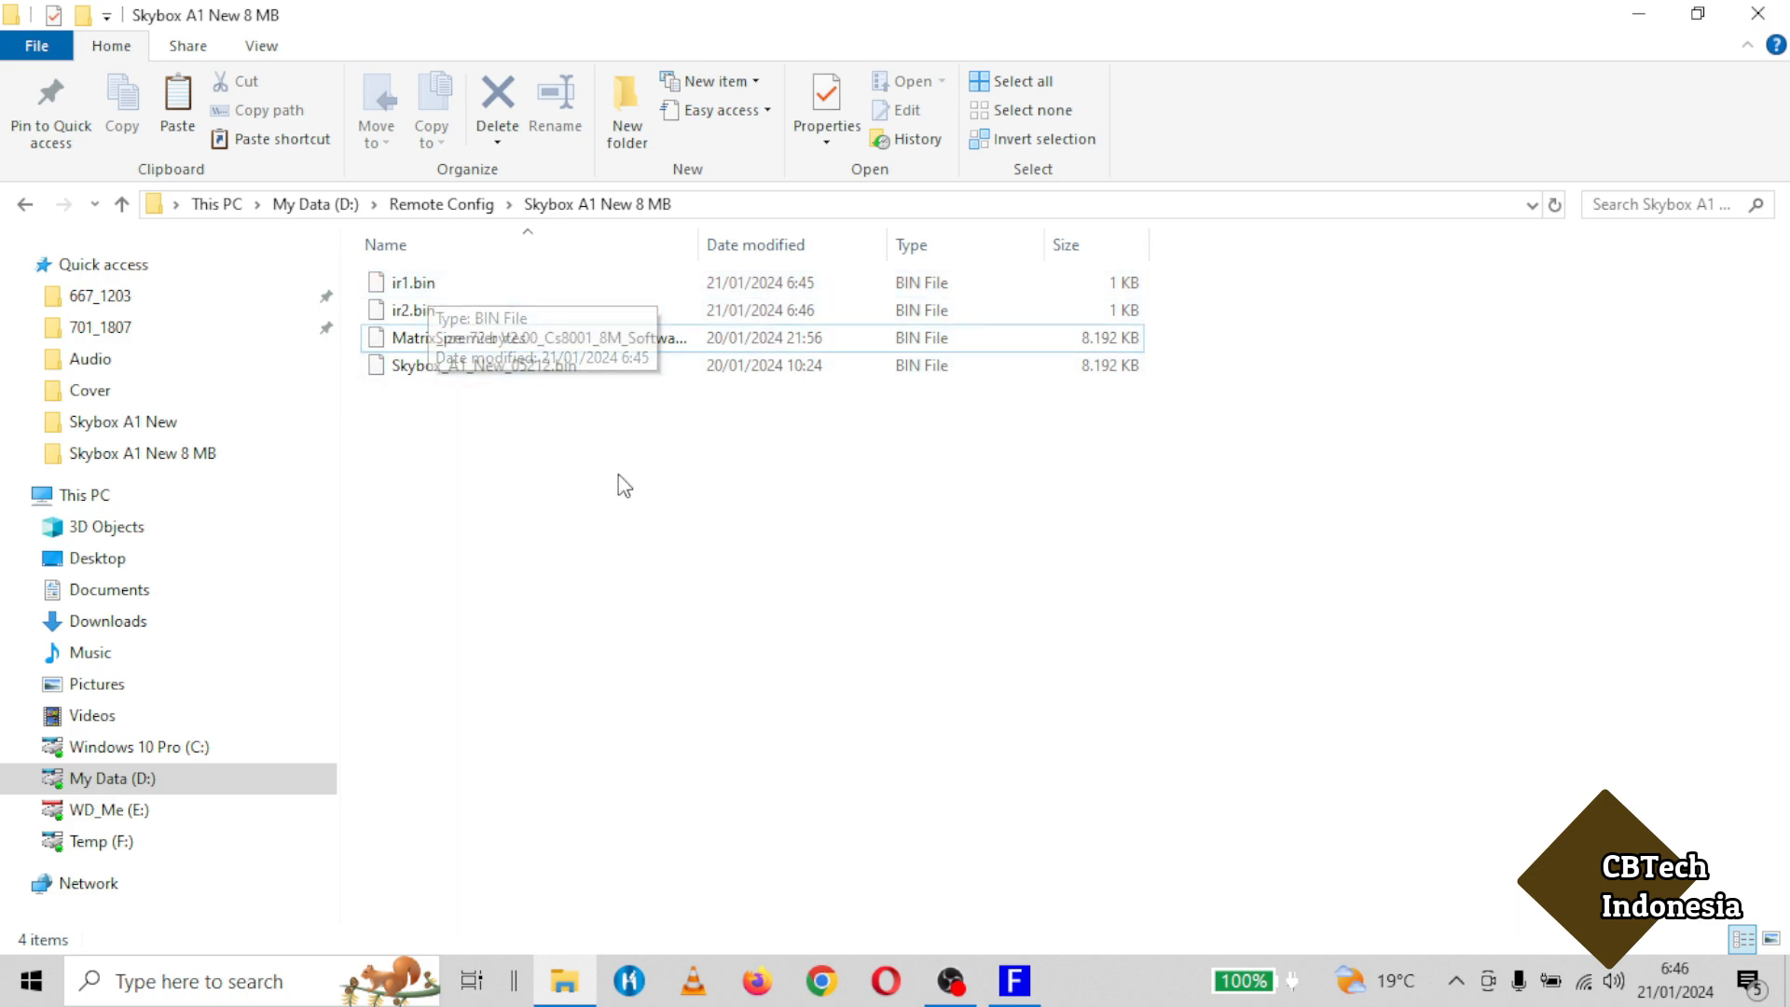
pyautogui.click(1014, 980)
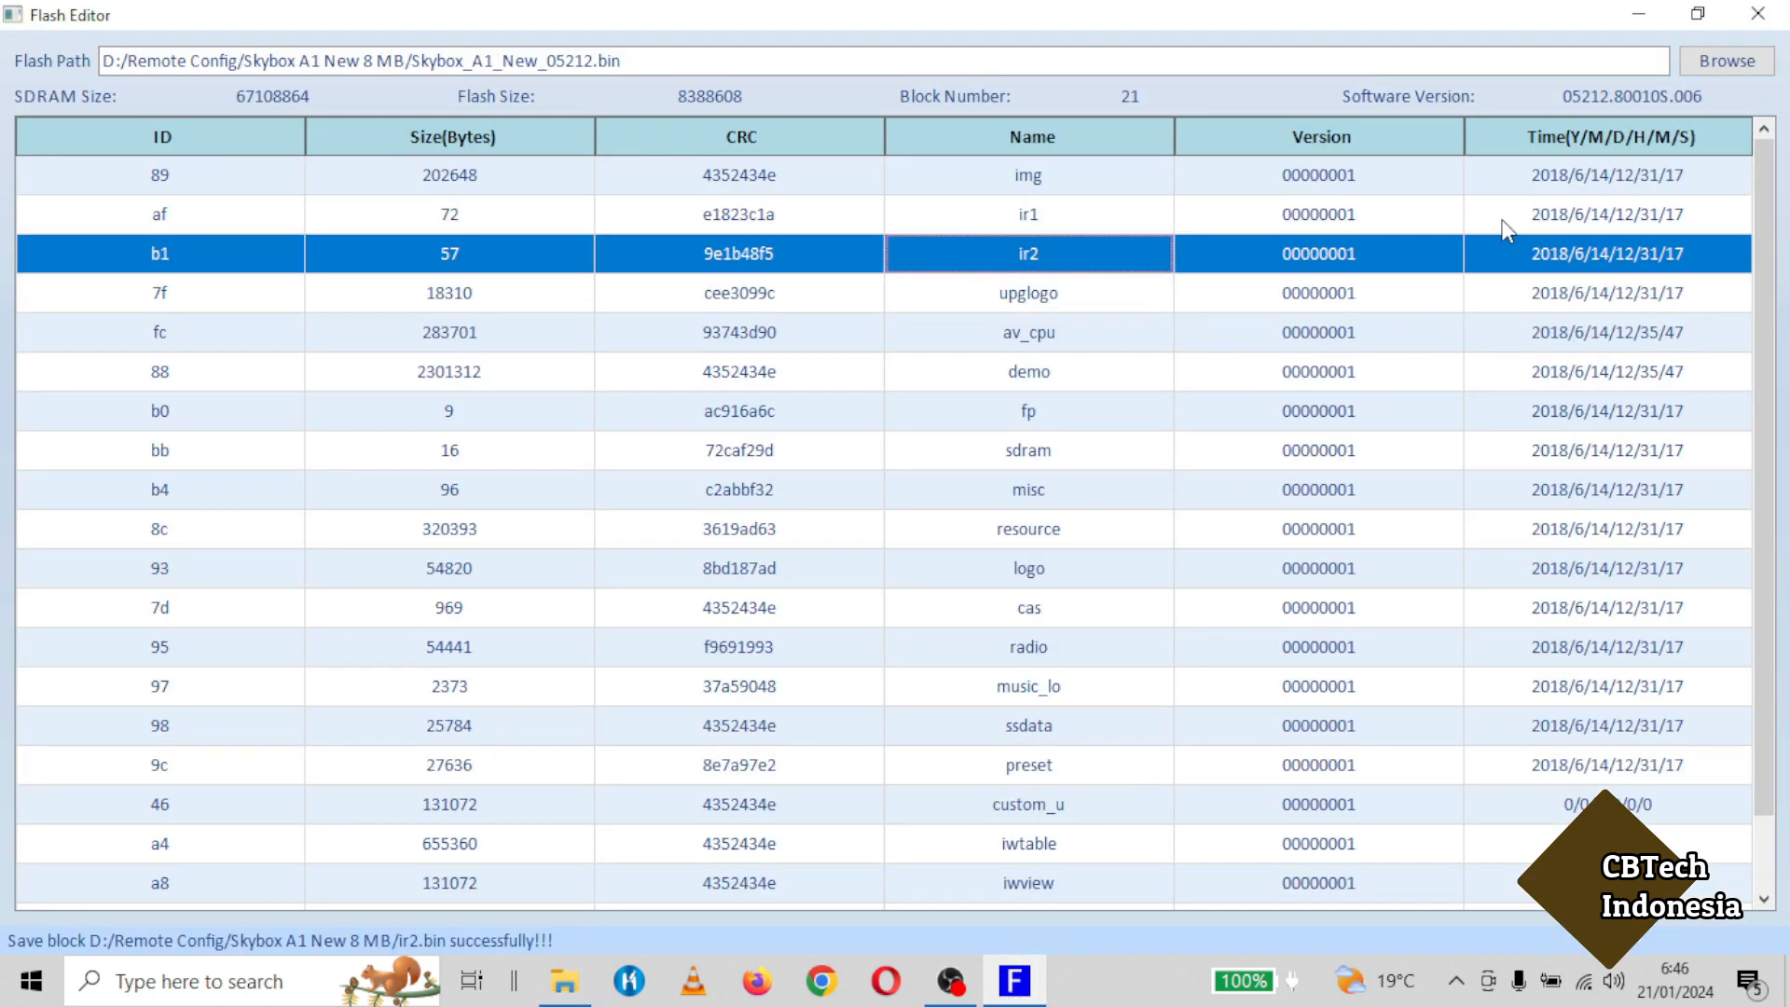
pyautogui.click(1721, 59)
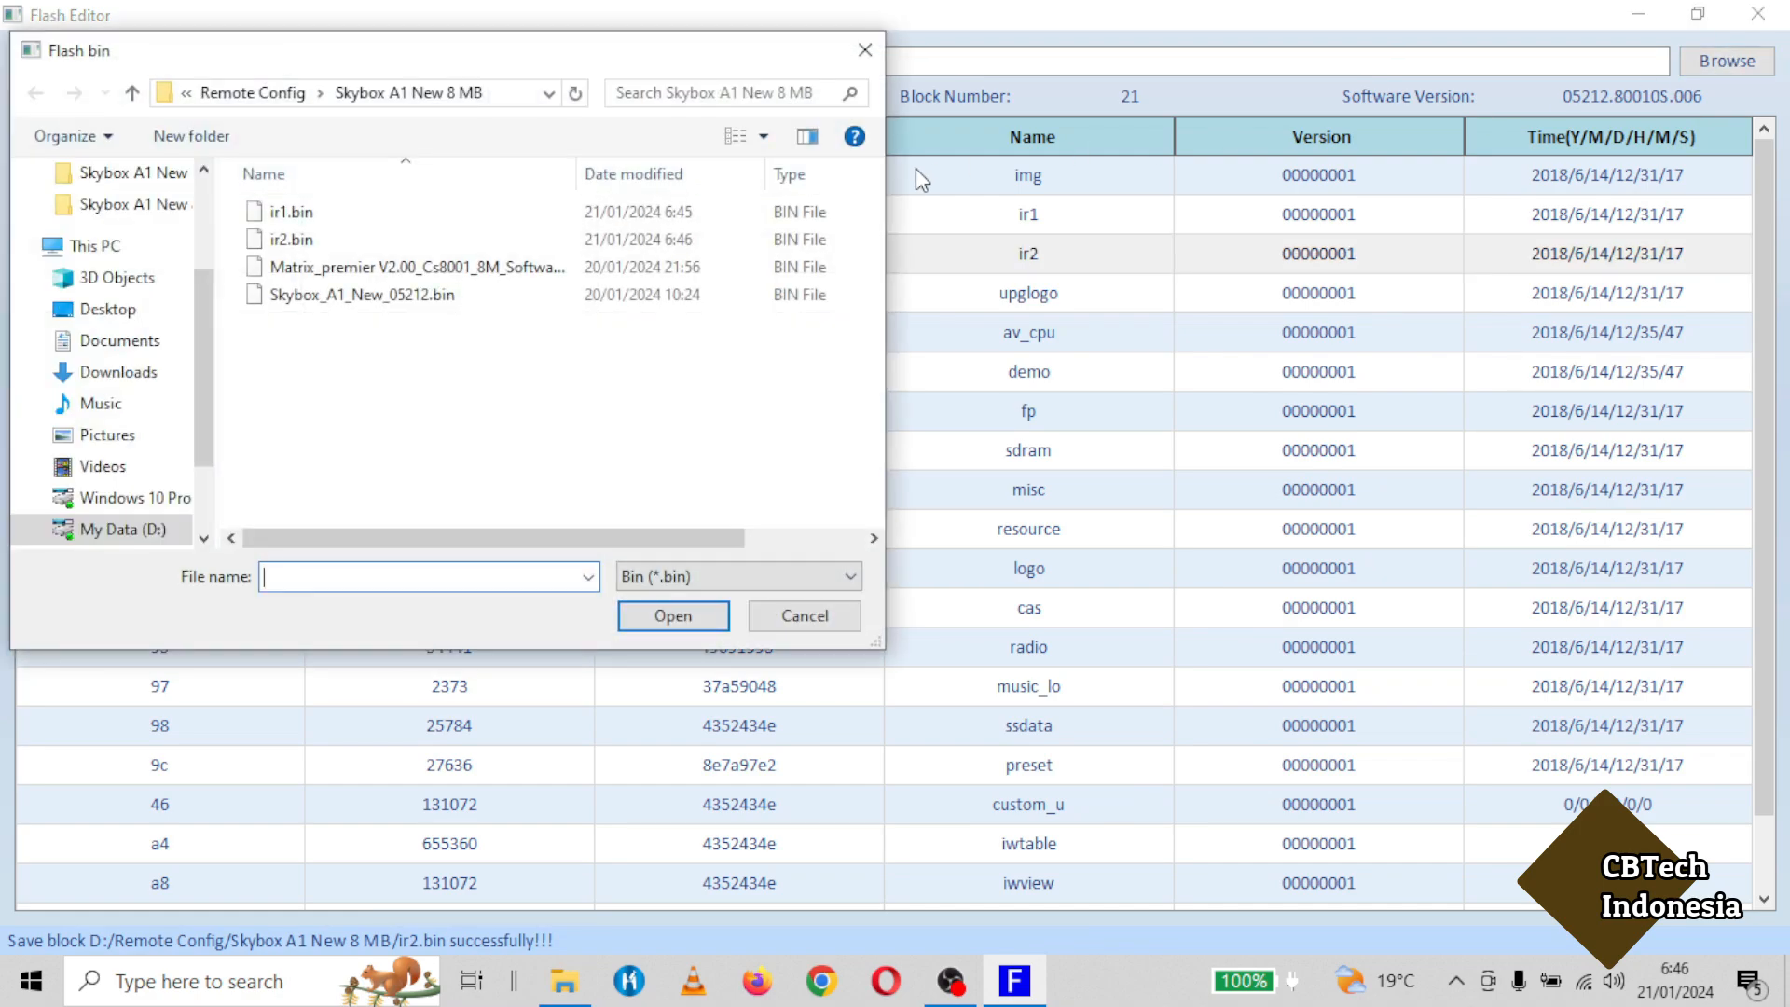
pyautogui.click(460, 271)
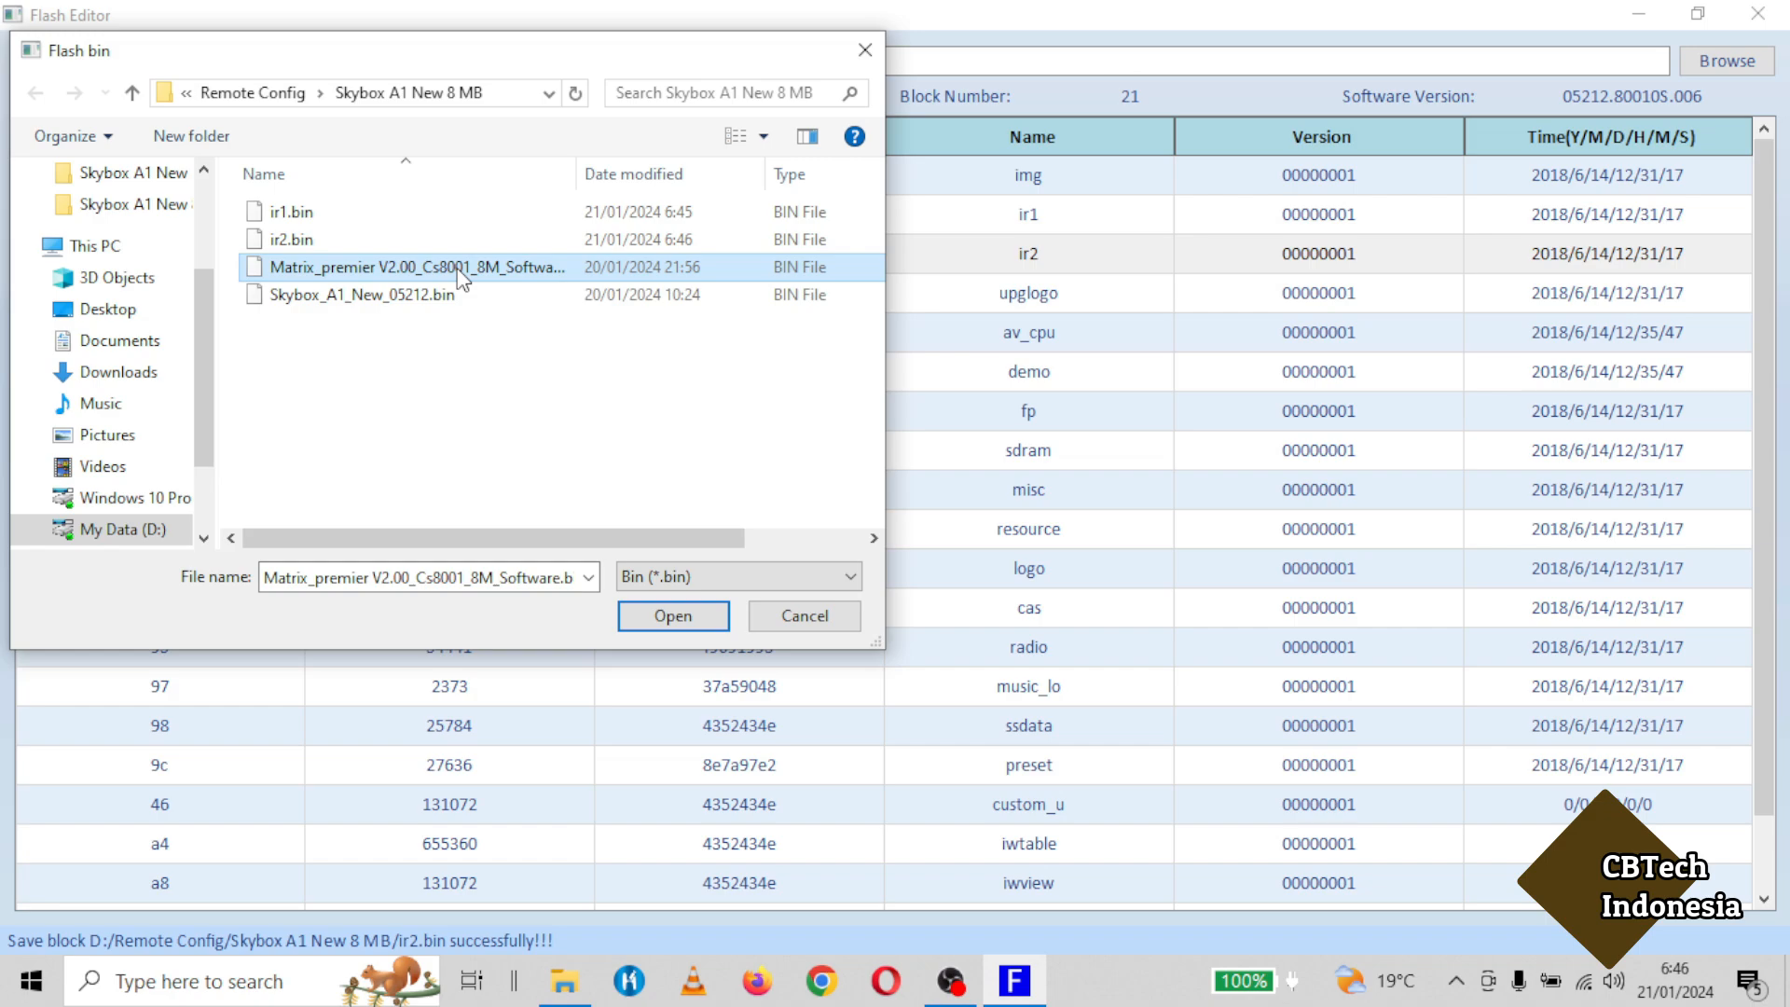
pyautogui.click(673, 616)
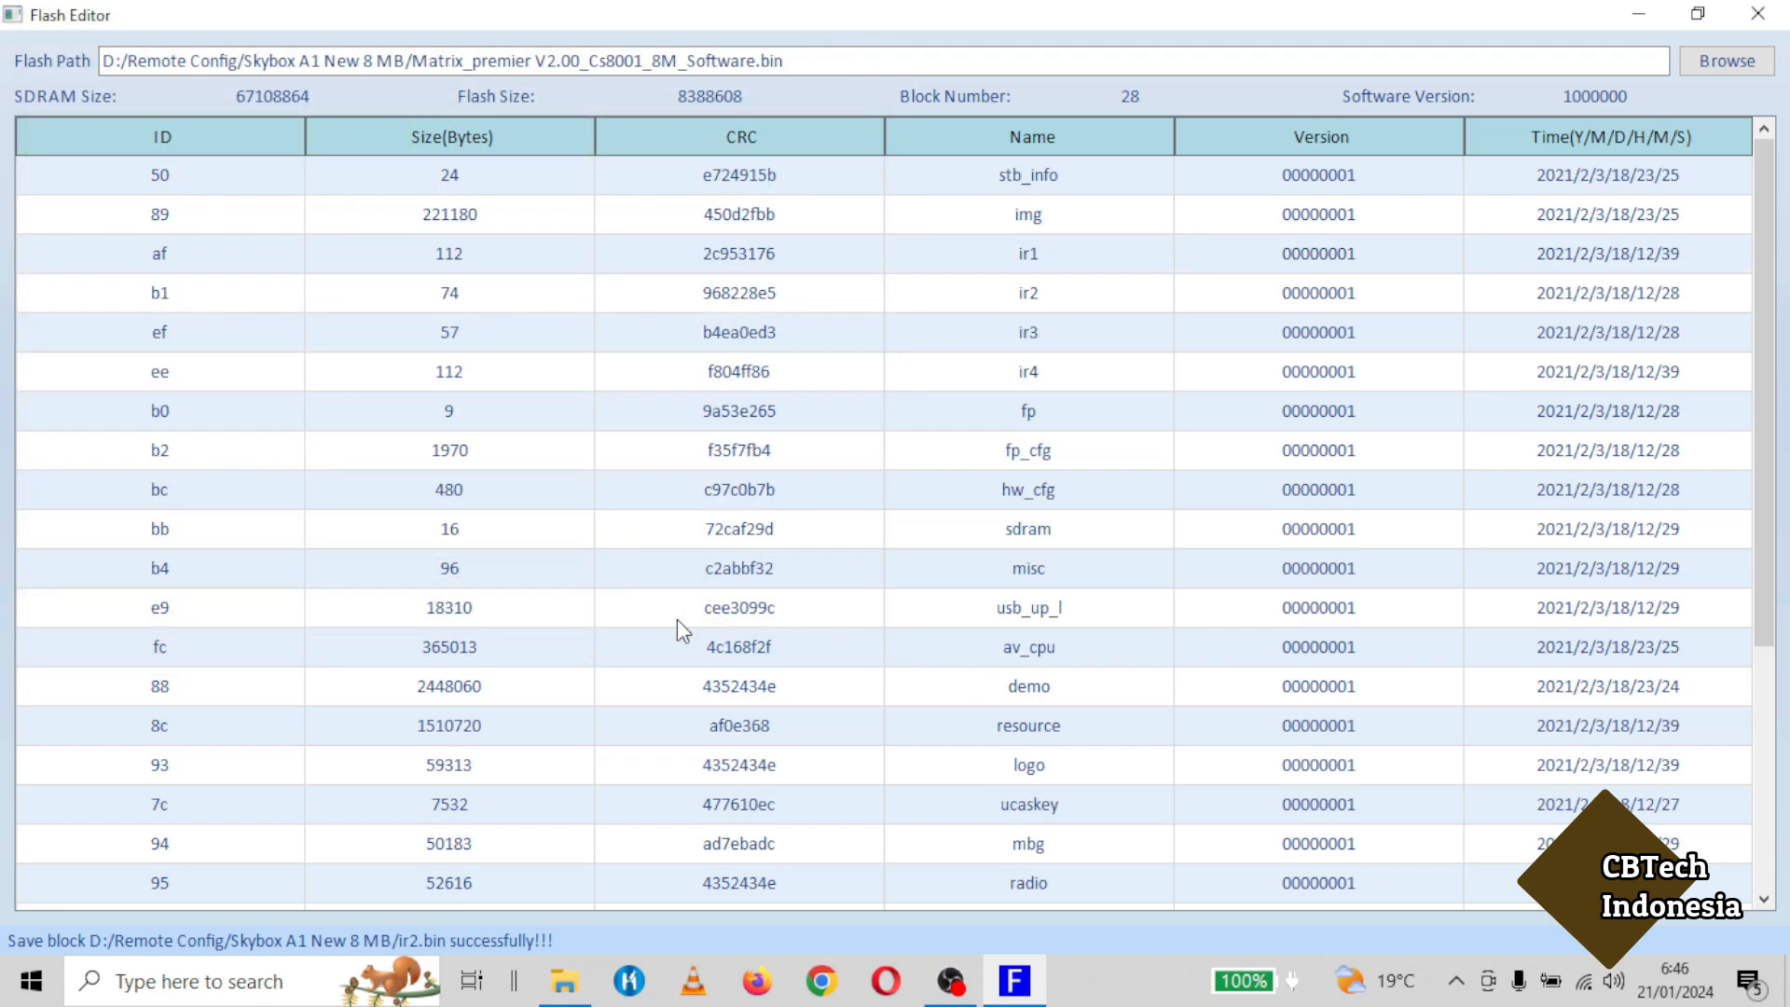
# Replace the Matrix firmware's ir1 block with ir1.bin from D:/Remote Config/Skybox A1 New 8 MB.
pyautogui.click(1054, 271)
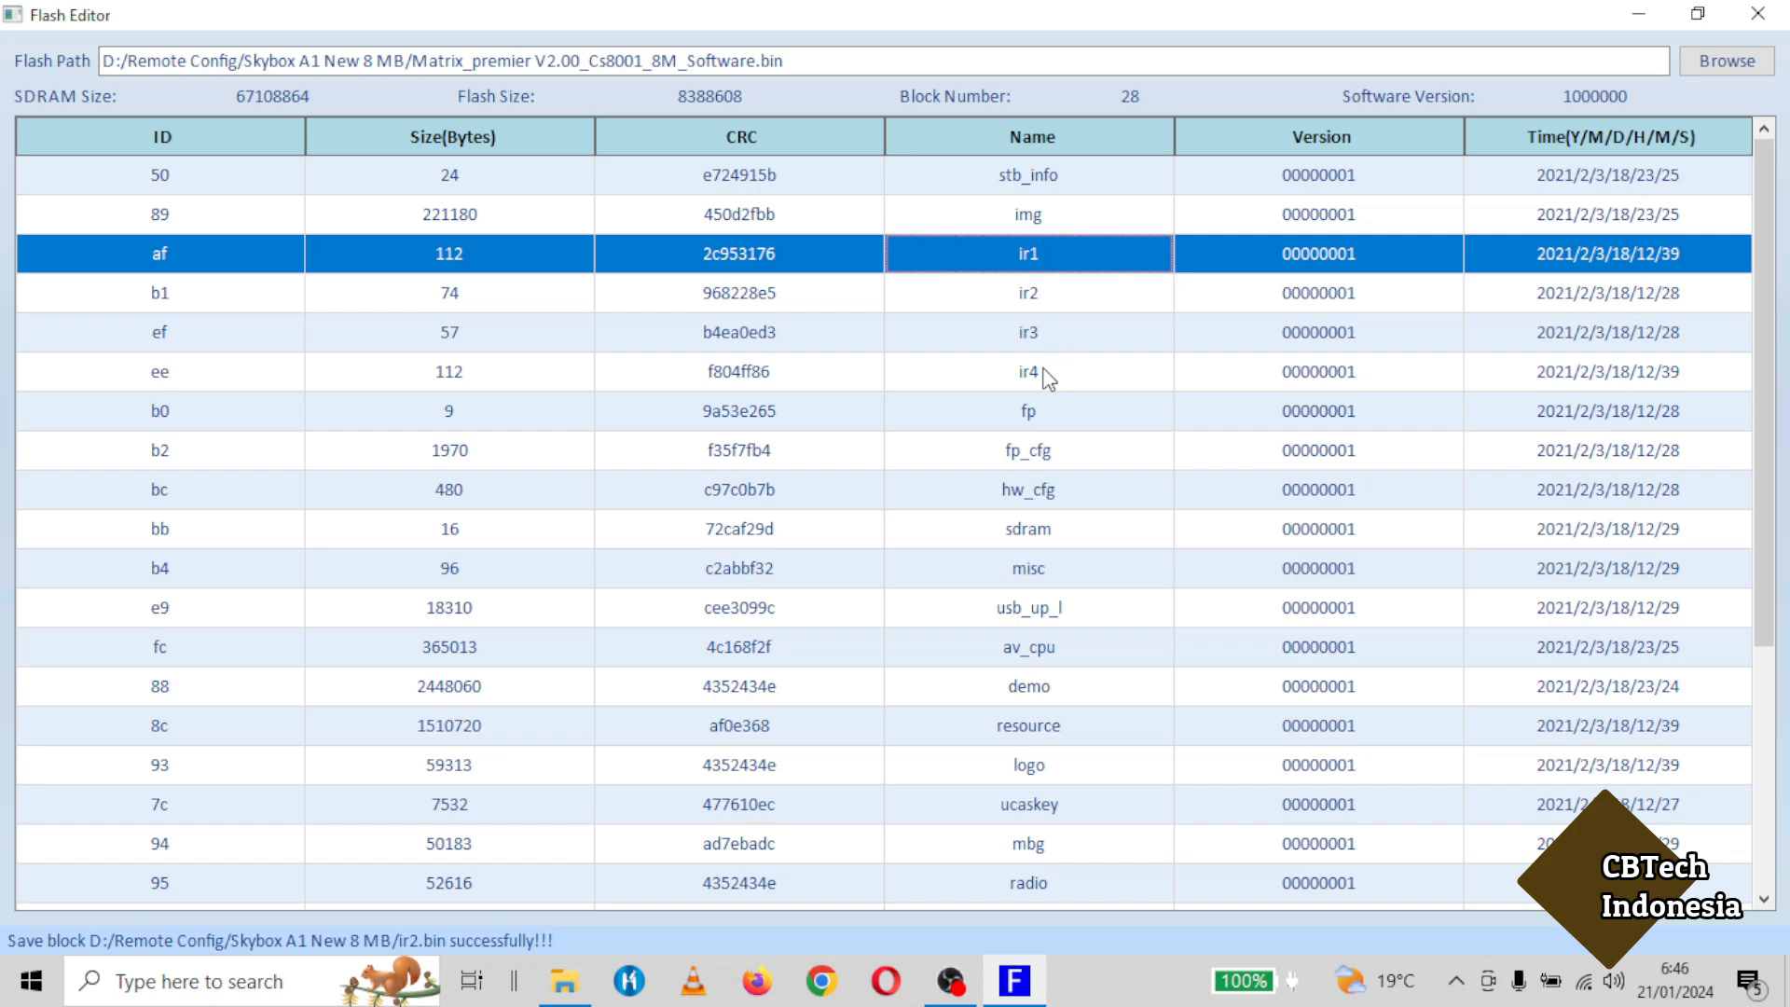
pyautogui.rightClick(1052, 267)
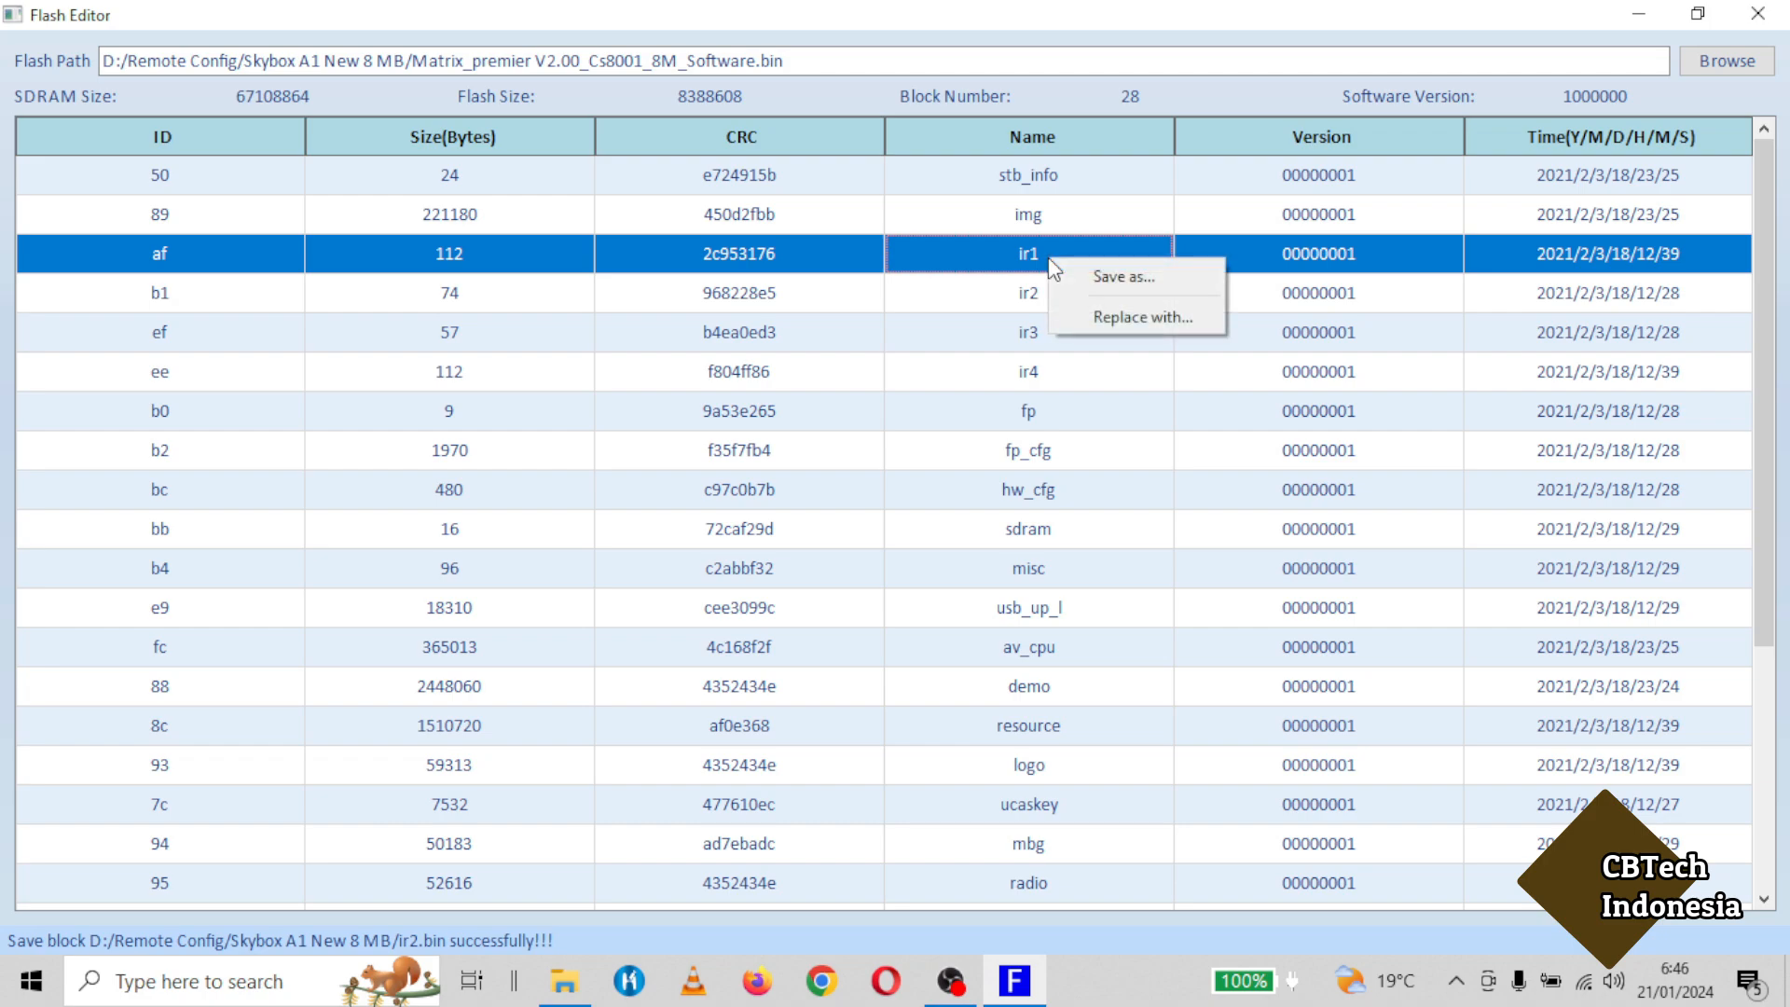
pyautogui.click(1132, 319)
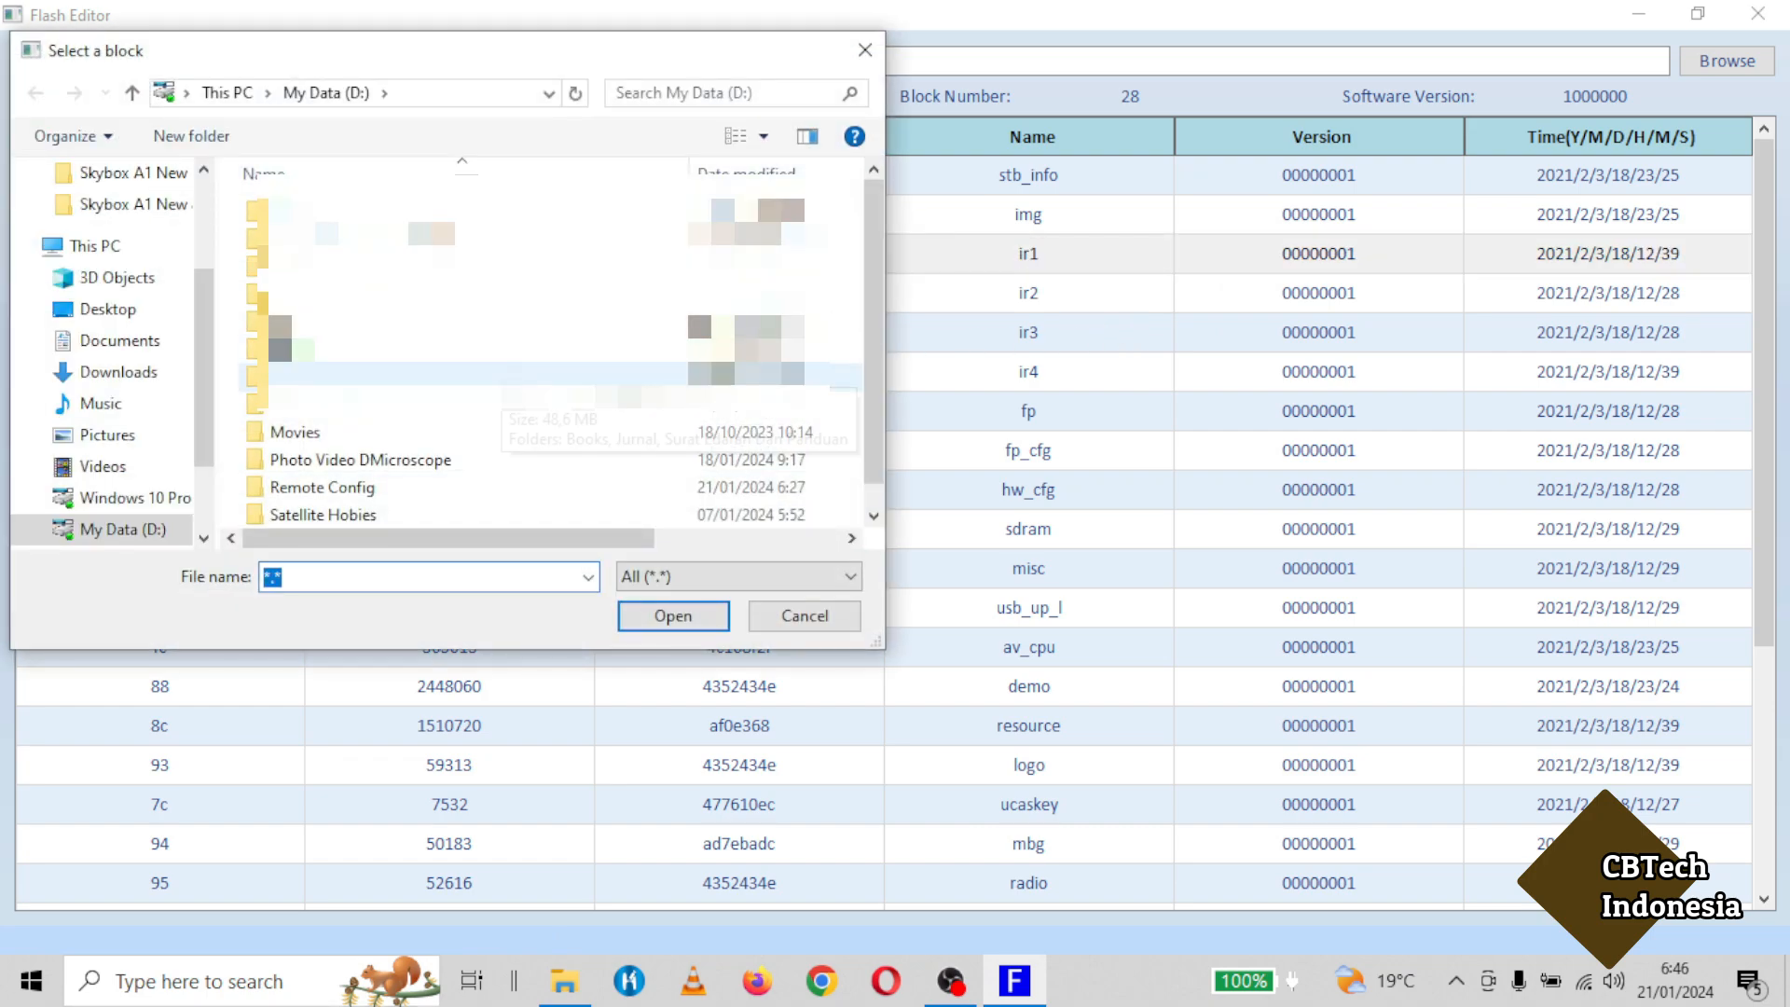
pyautogui.doubleClick(329, 488)
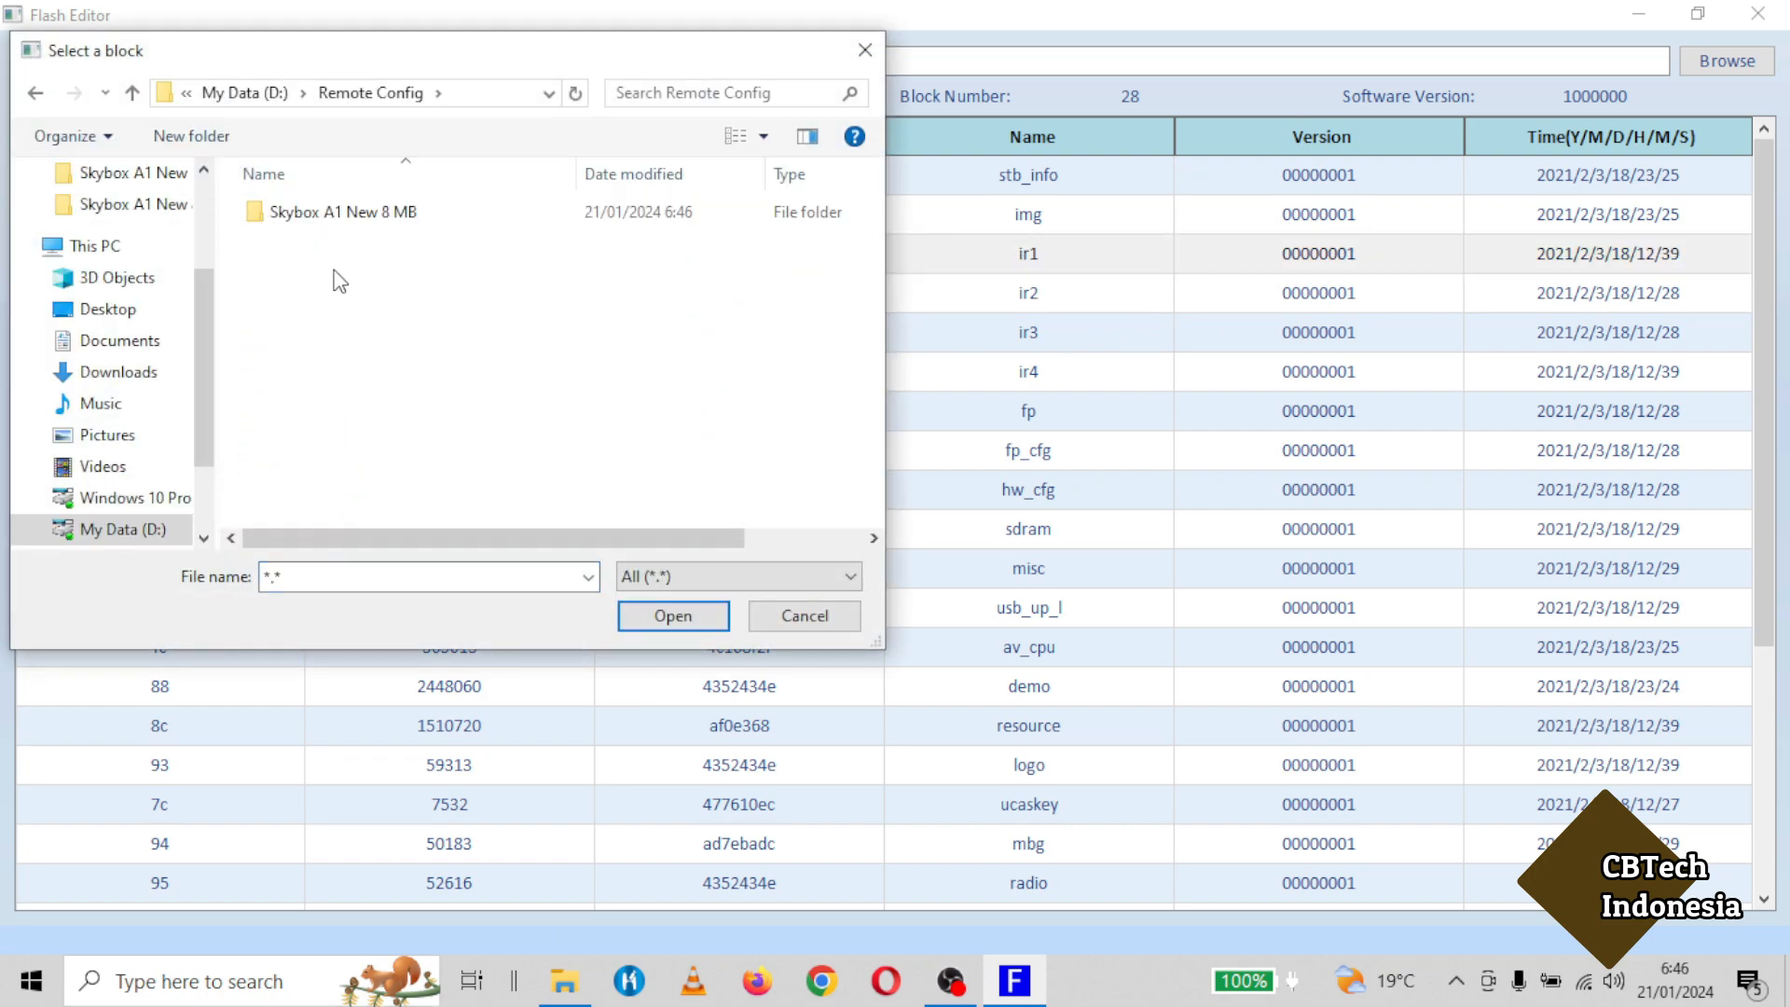
pyautogui.doubleClick(341, 216)
pyautogui.click(338, 215)
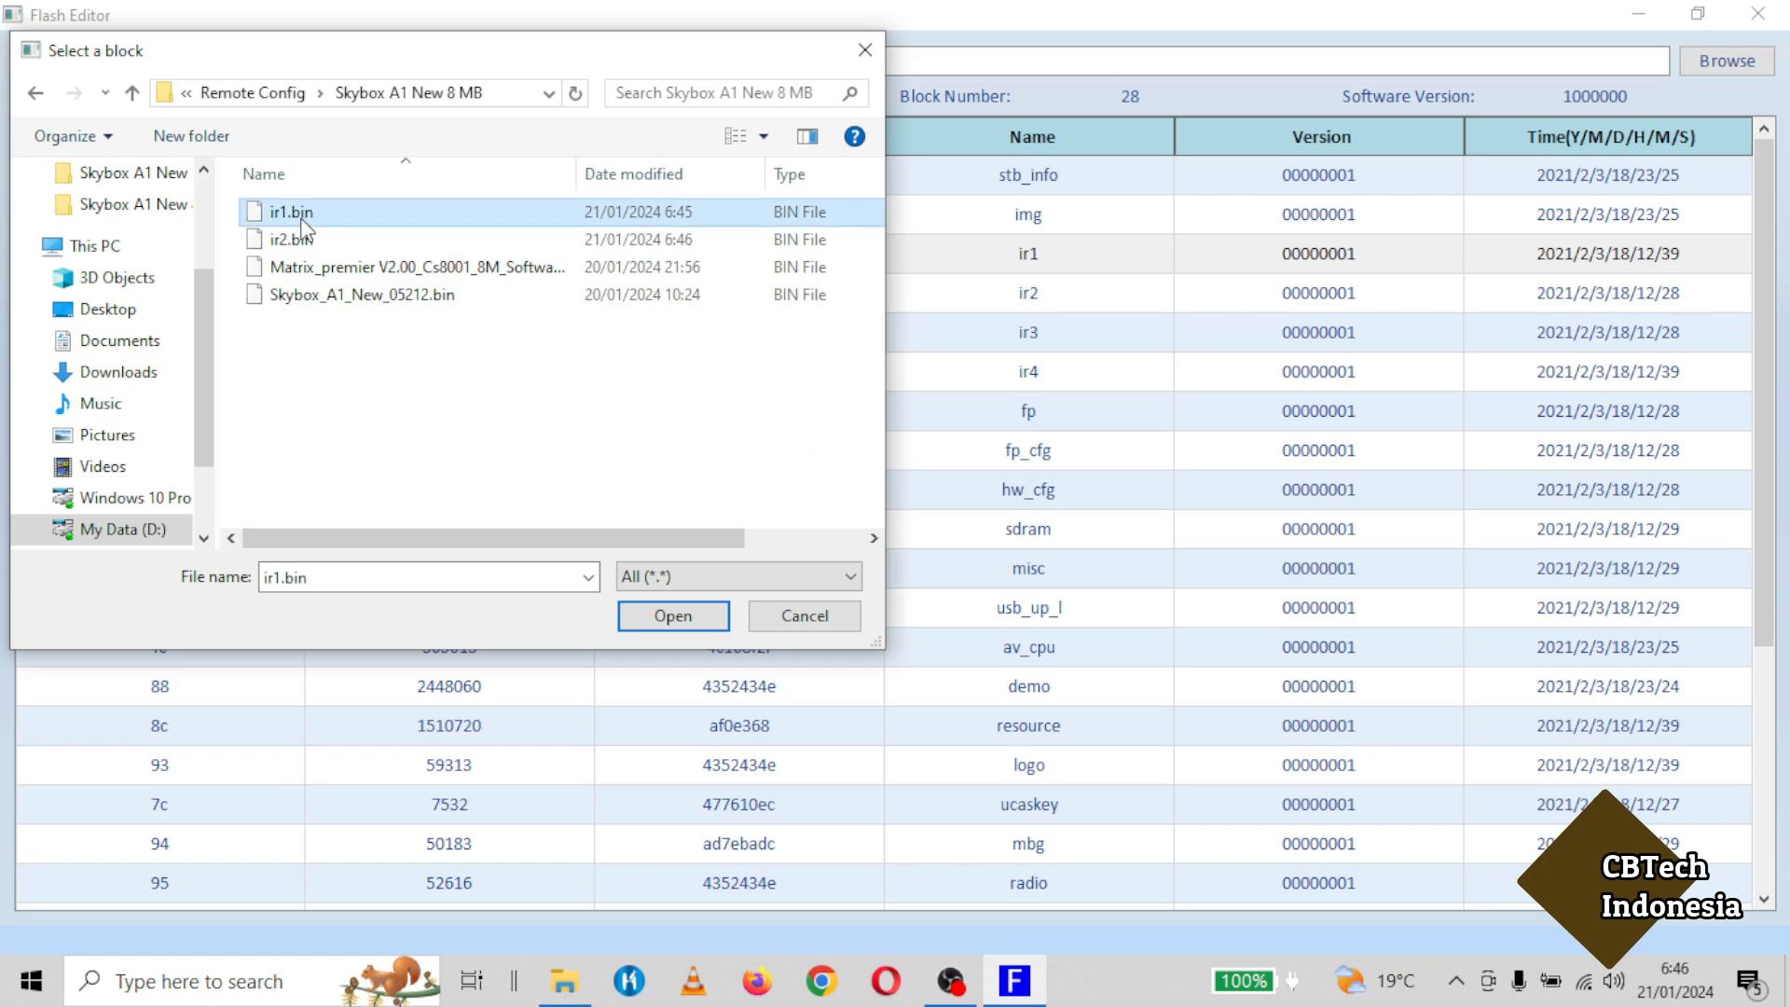
pyautogui.moveTo(599, 539); pyautogui.dragTo(488, 544)
pyautogui.click(673, 618)
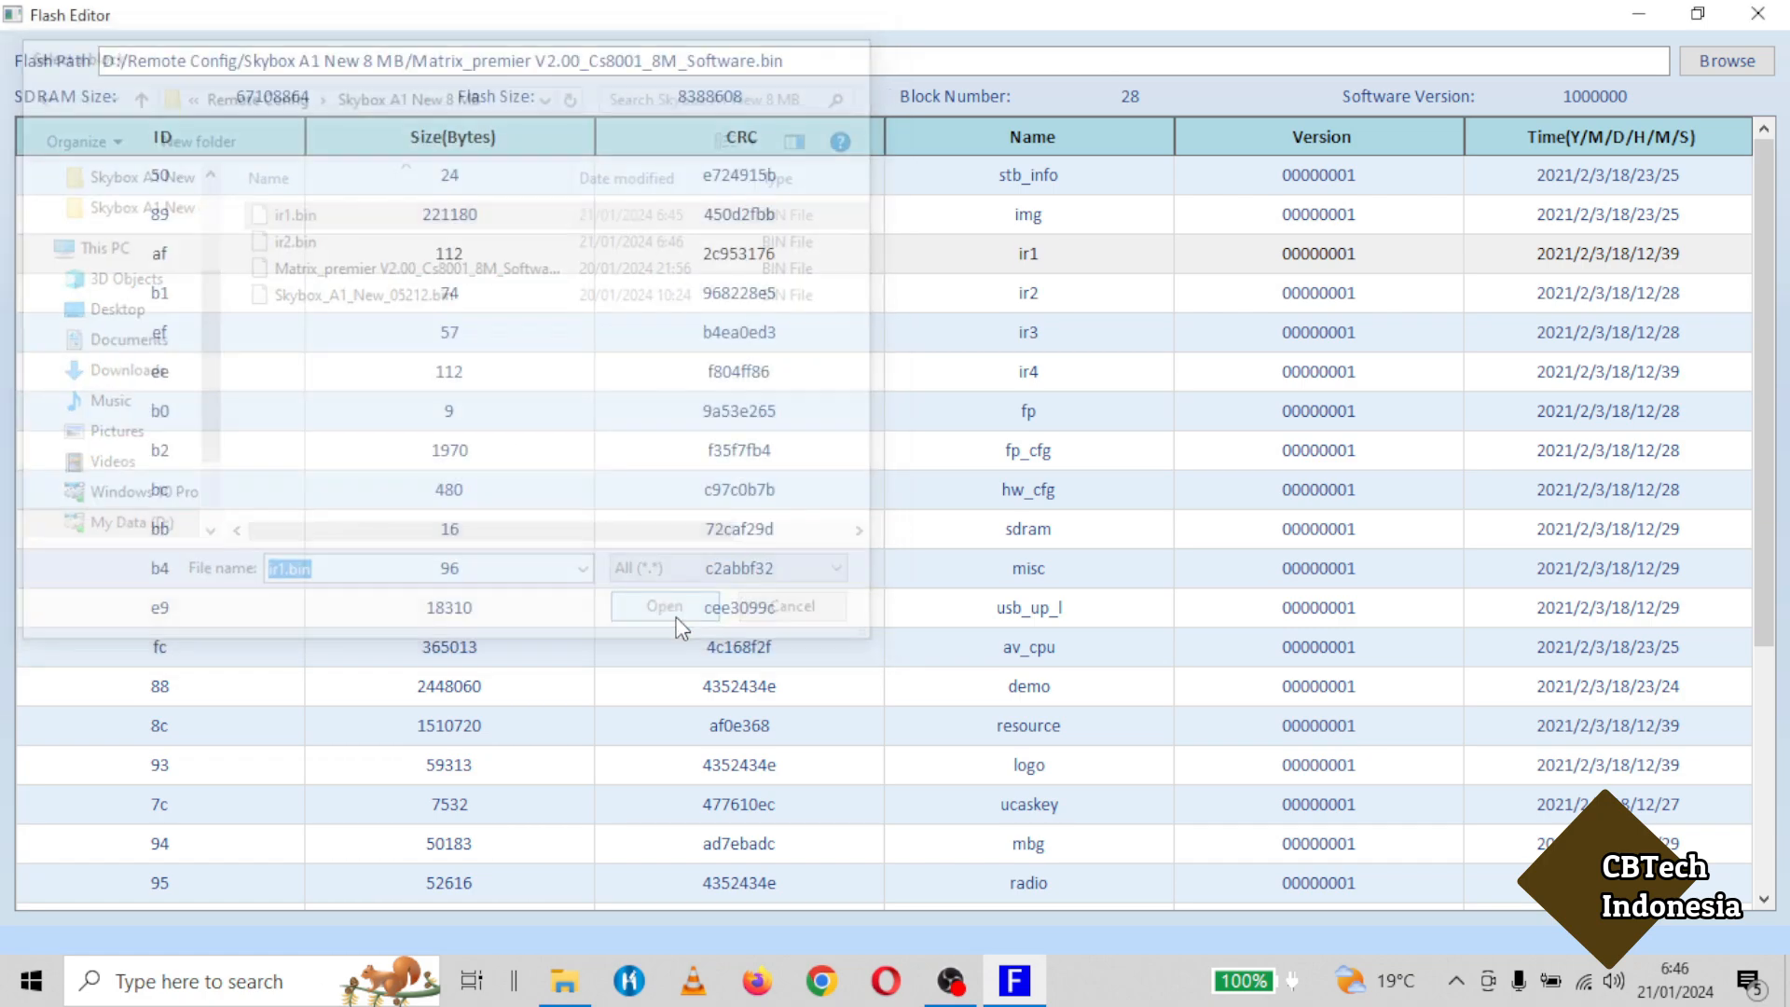
# Save the modified Matrix firmware as 123.bin in D:/Remote Config/Skybox A1 New 8 MB.
pyautogui.scroll(-3, 391, 410)
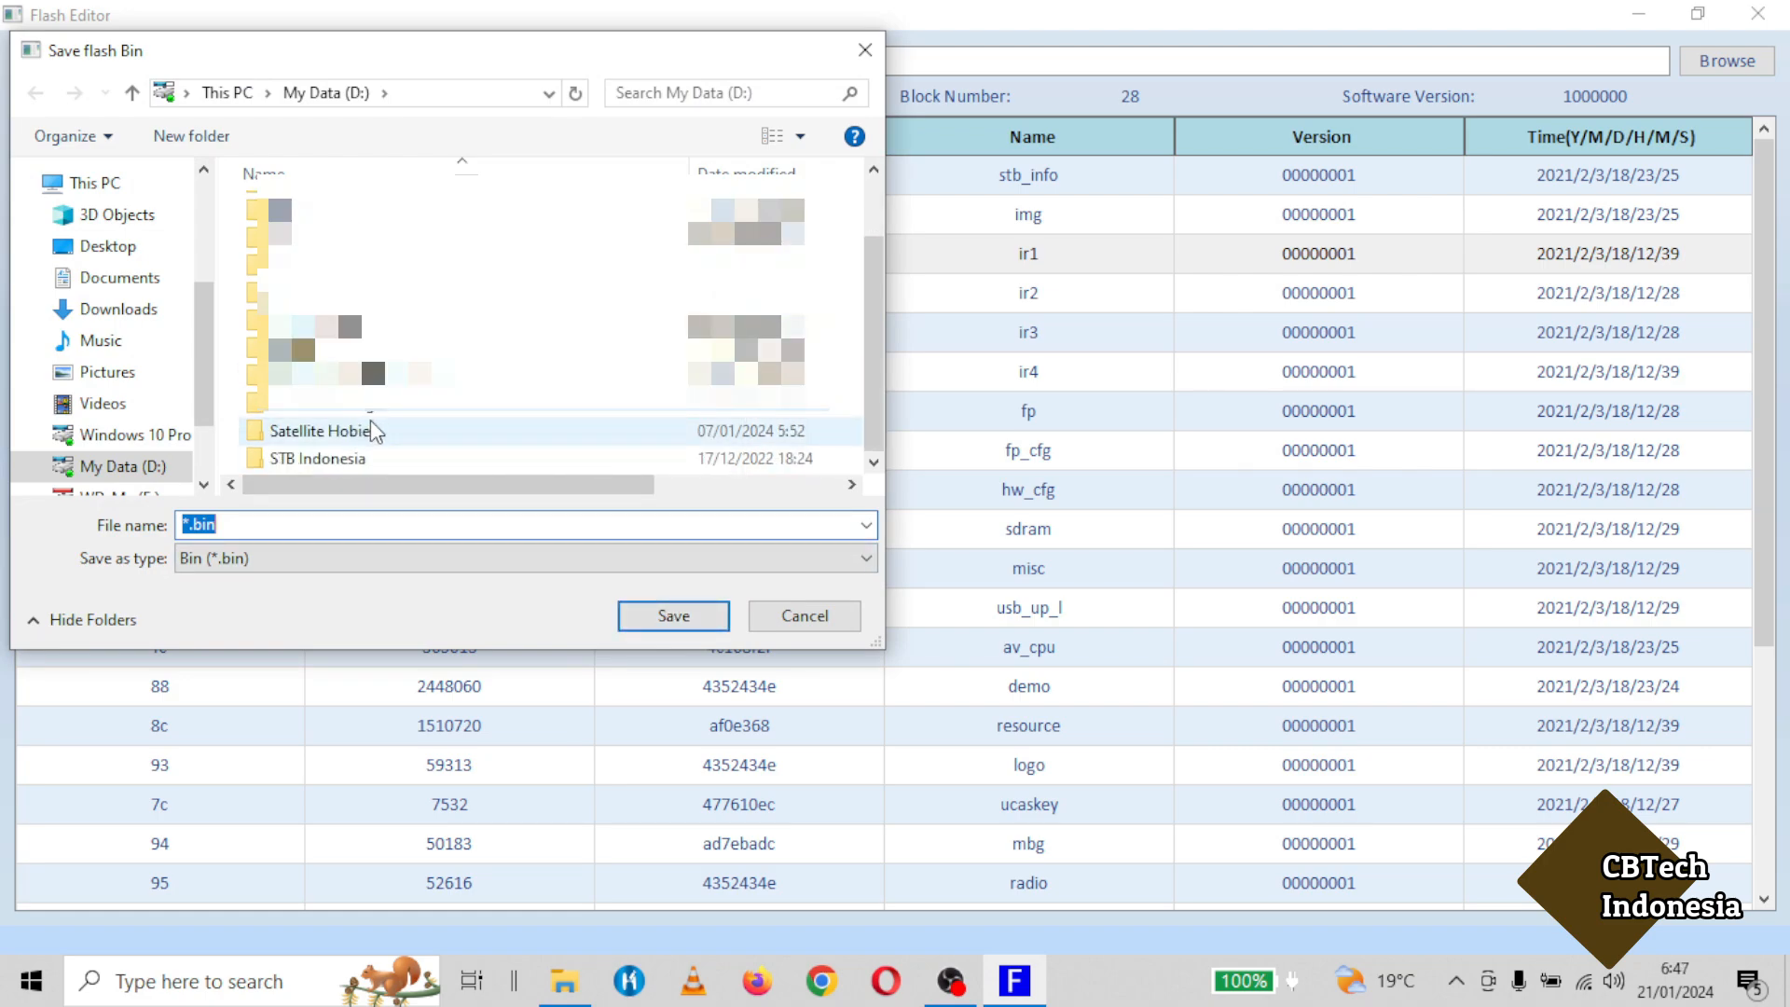
pyautogui.doubleClick(345, 406)
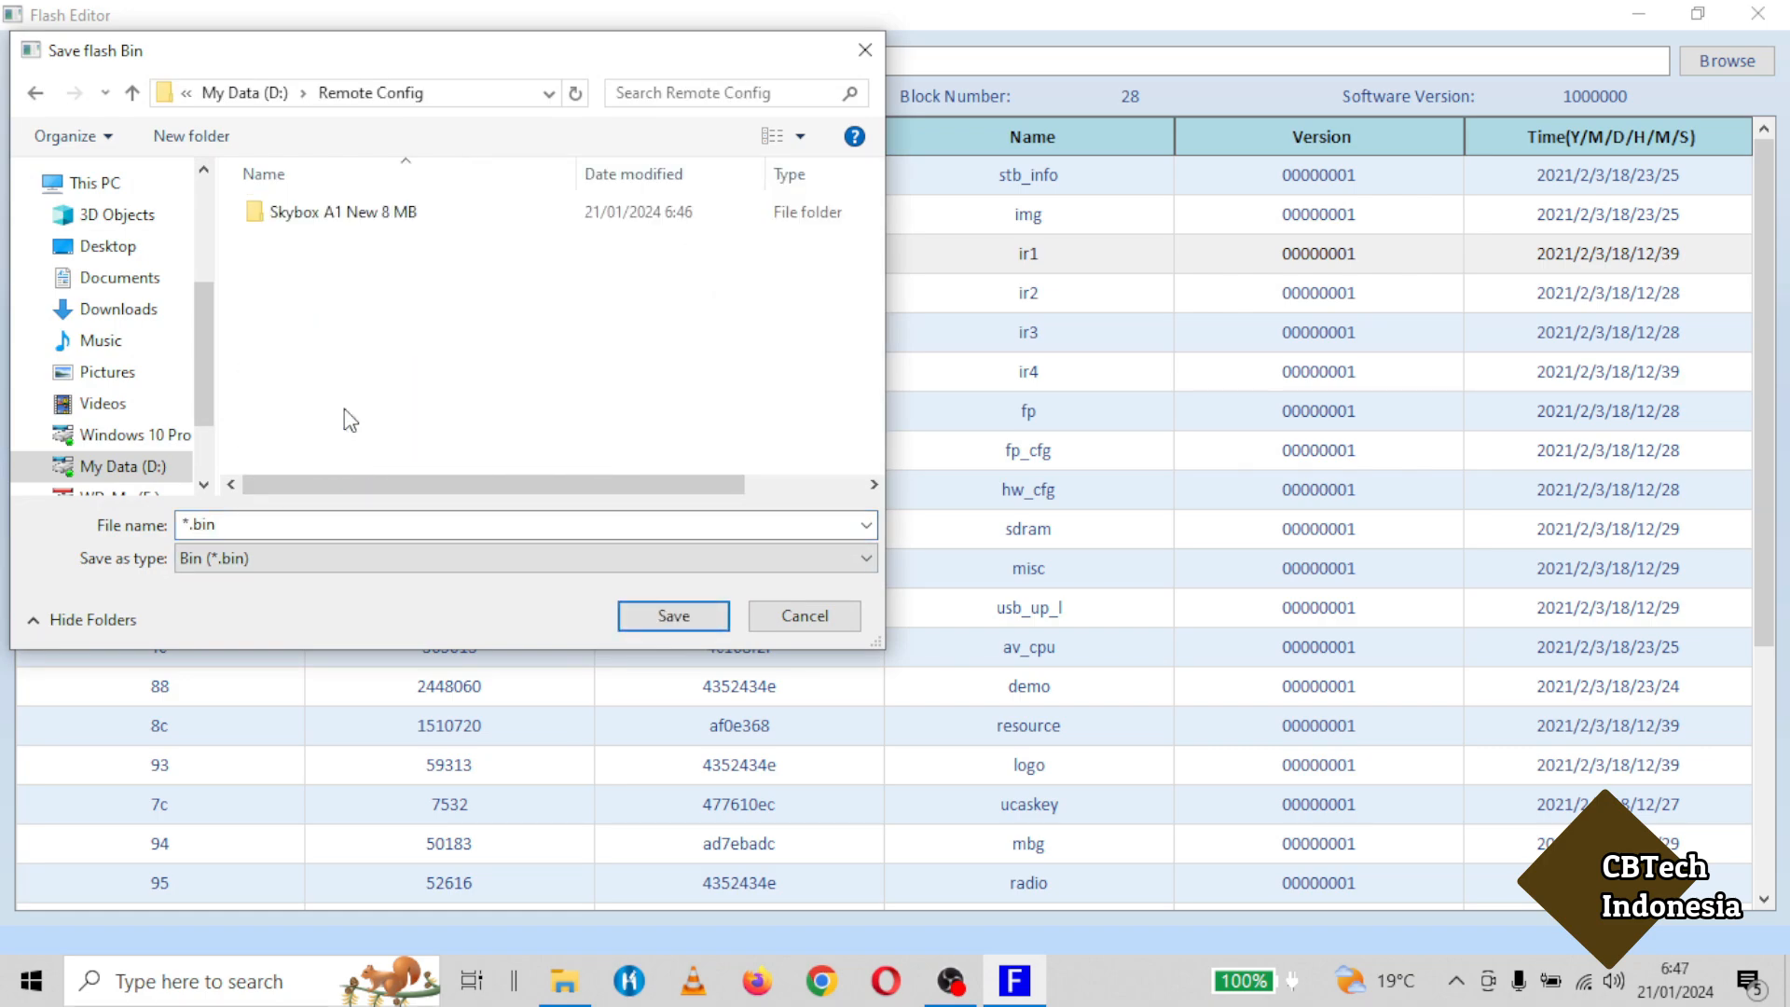
pyautogui.click(358, 213)
pyautogui.doubleClick(355, 212)
pyautogui.click(238, 524)
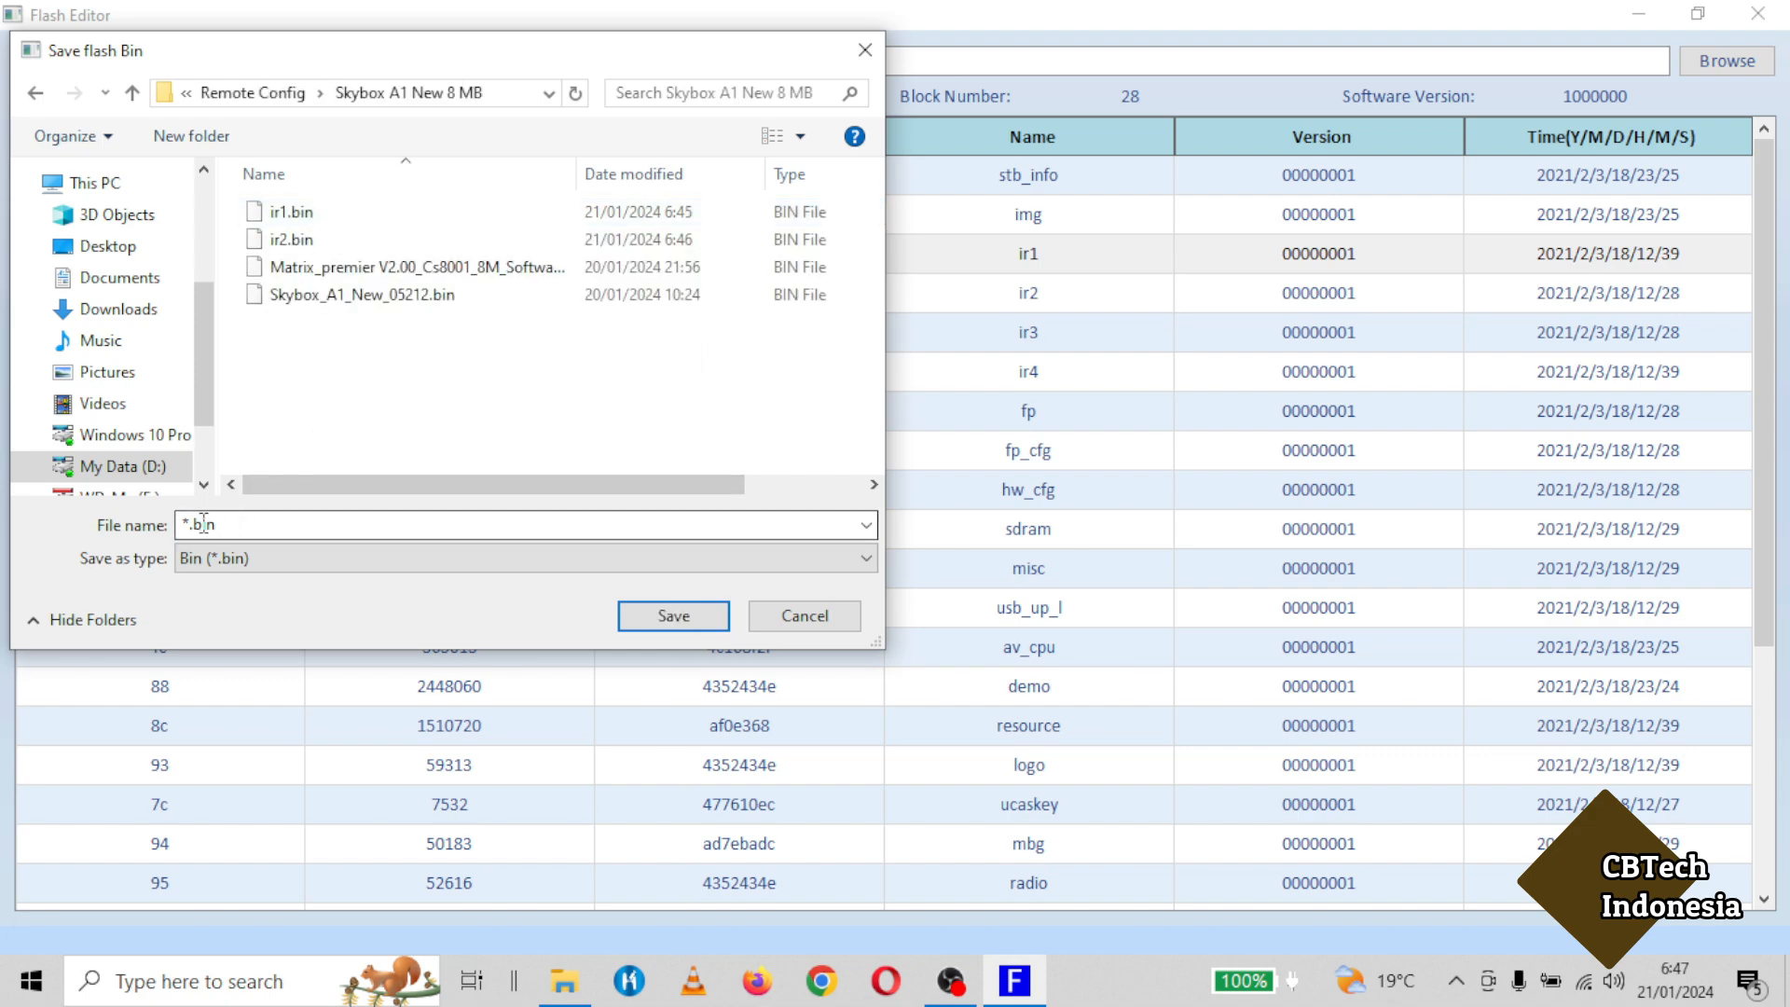
pyautogui.doubleClick(187, 525)
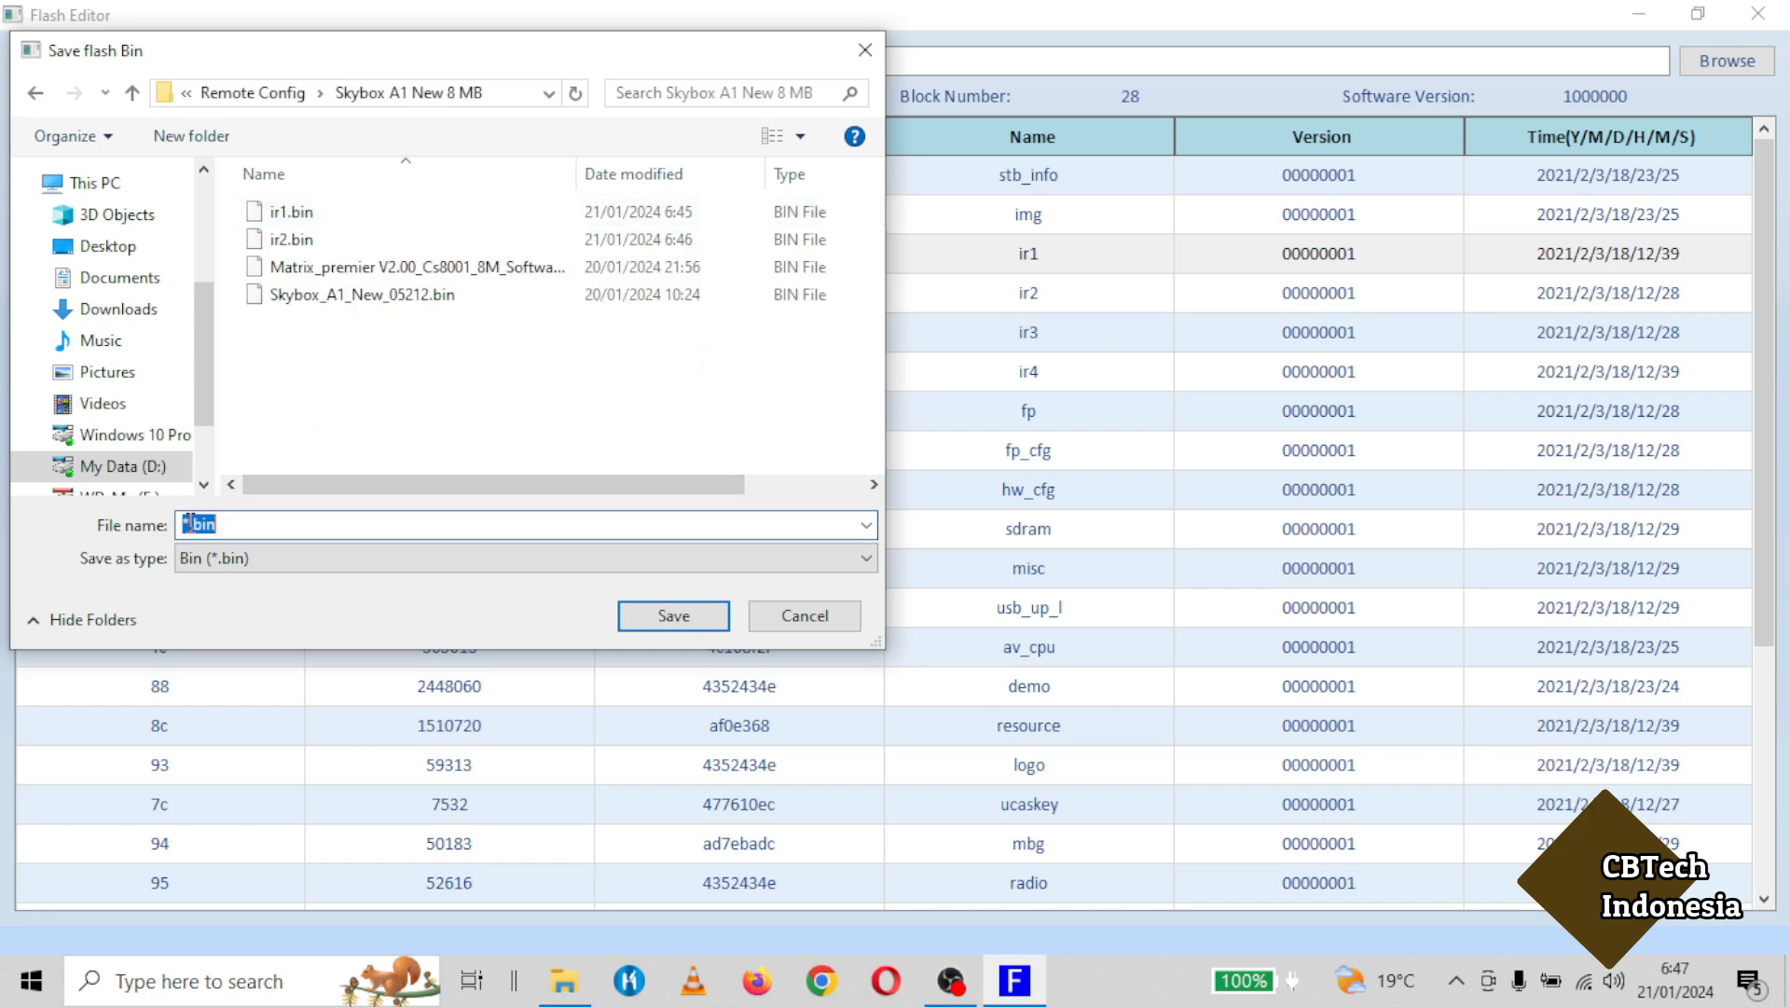
pyautogui.press('End')
pyautogui.press('Left')
pyautogui.press('Left')
pyautogui.press('Left')
pyautogui.press('Left')
pyautogui.press('BackSpace')
pyautogui.write('123')
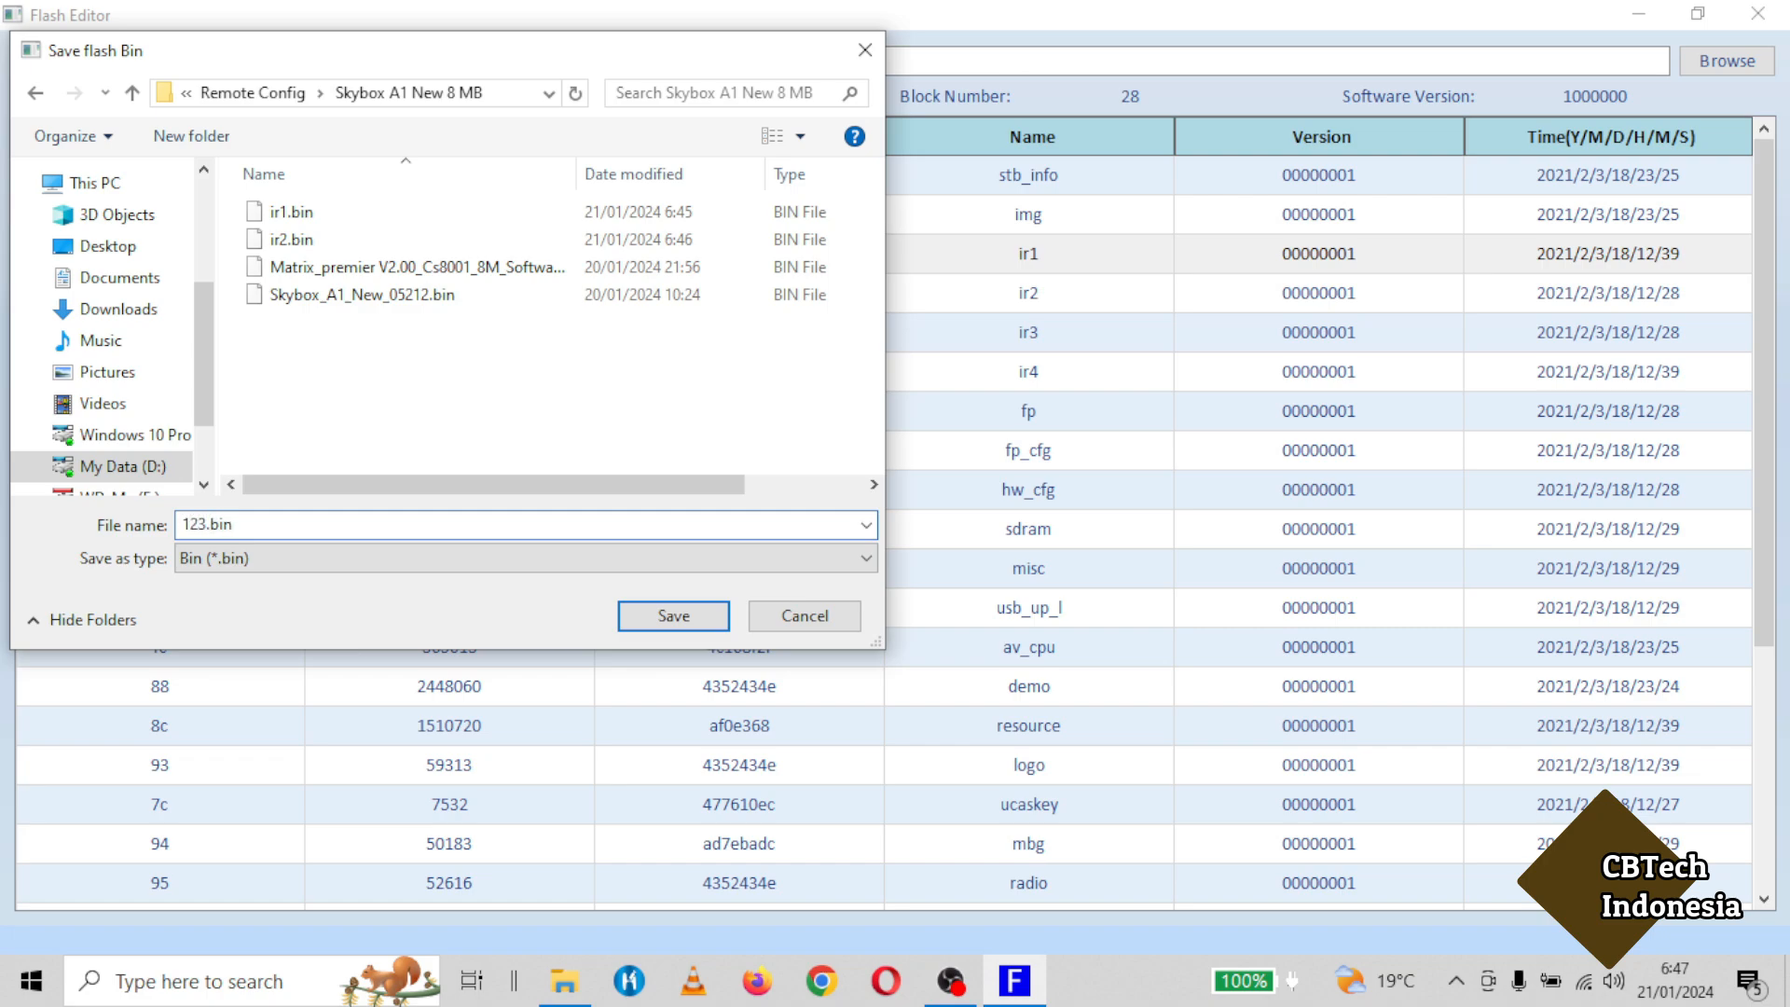
pyautogui.click(664, 617)
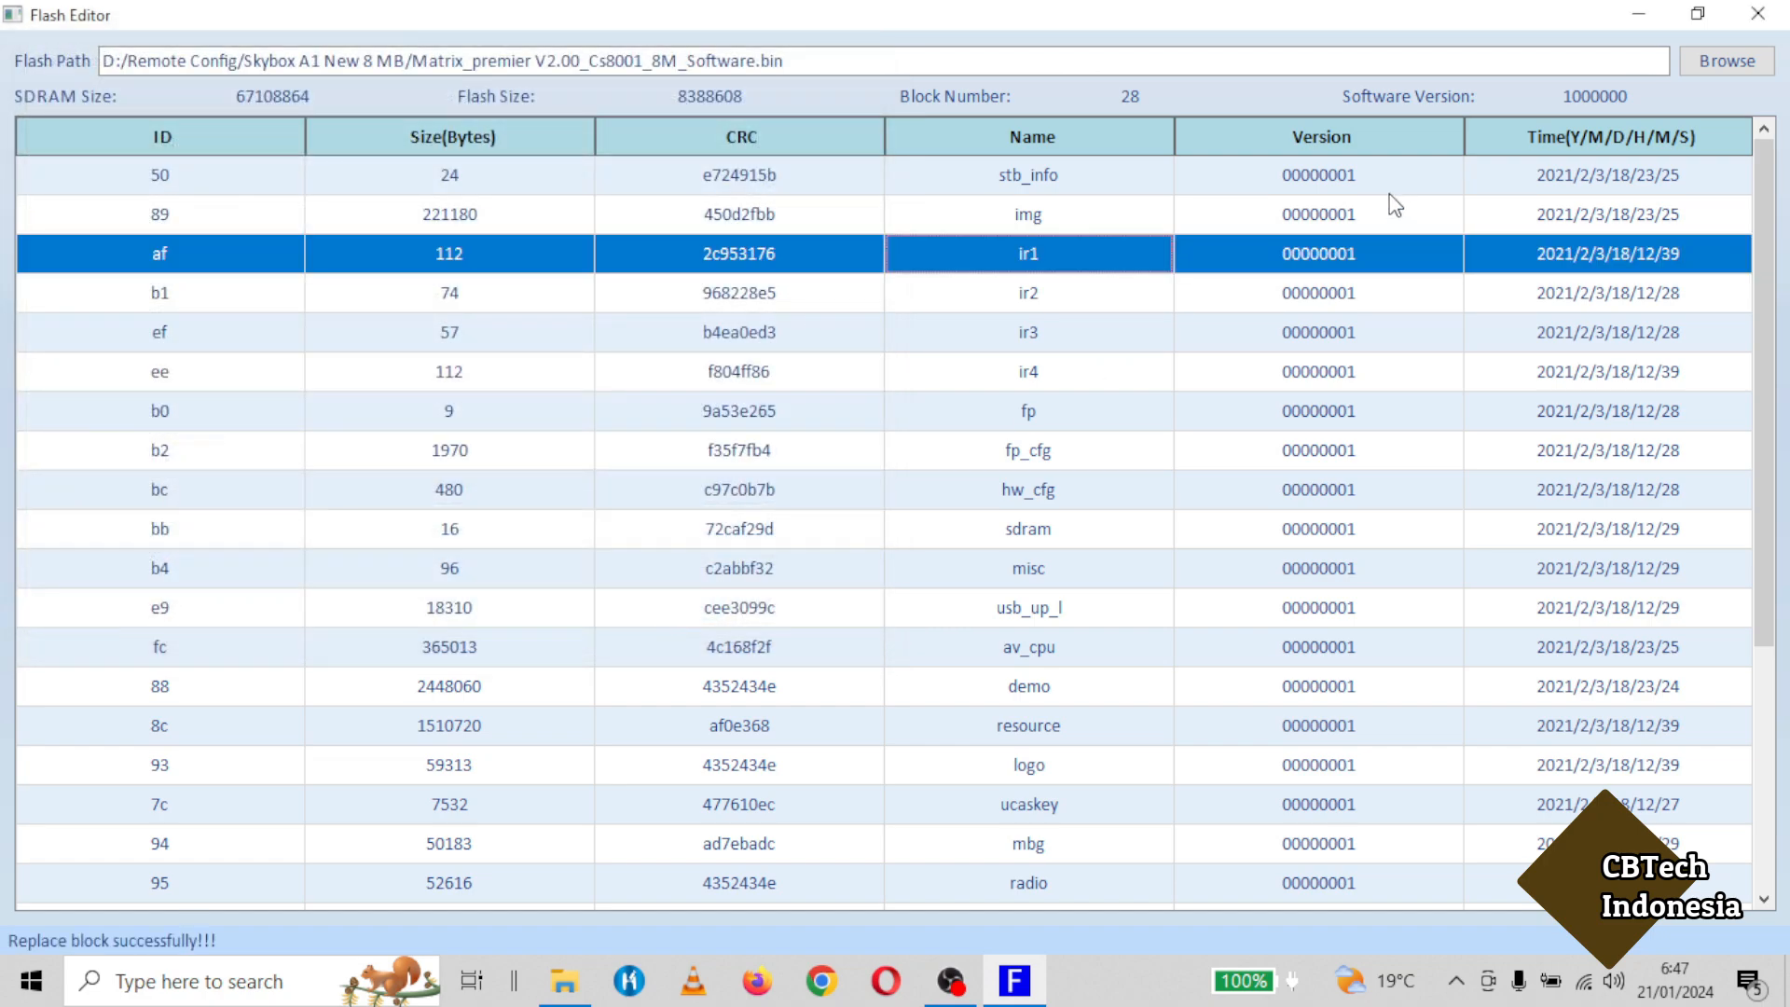
# Load 123.bin from the Skybox A1 New 8 MB folder as the flash file to edit.
pyautogui.click(1706, 59)
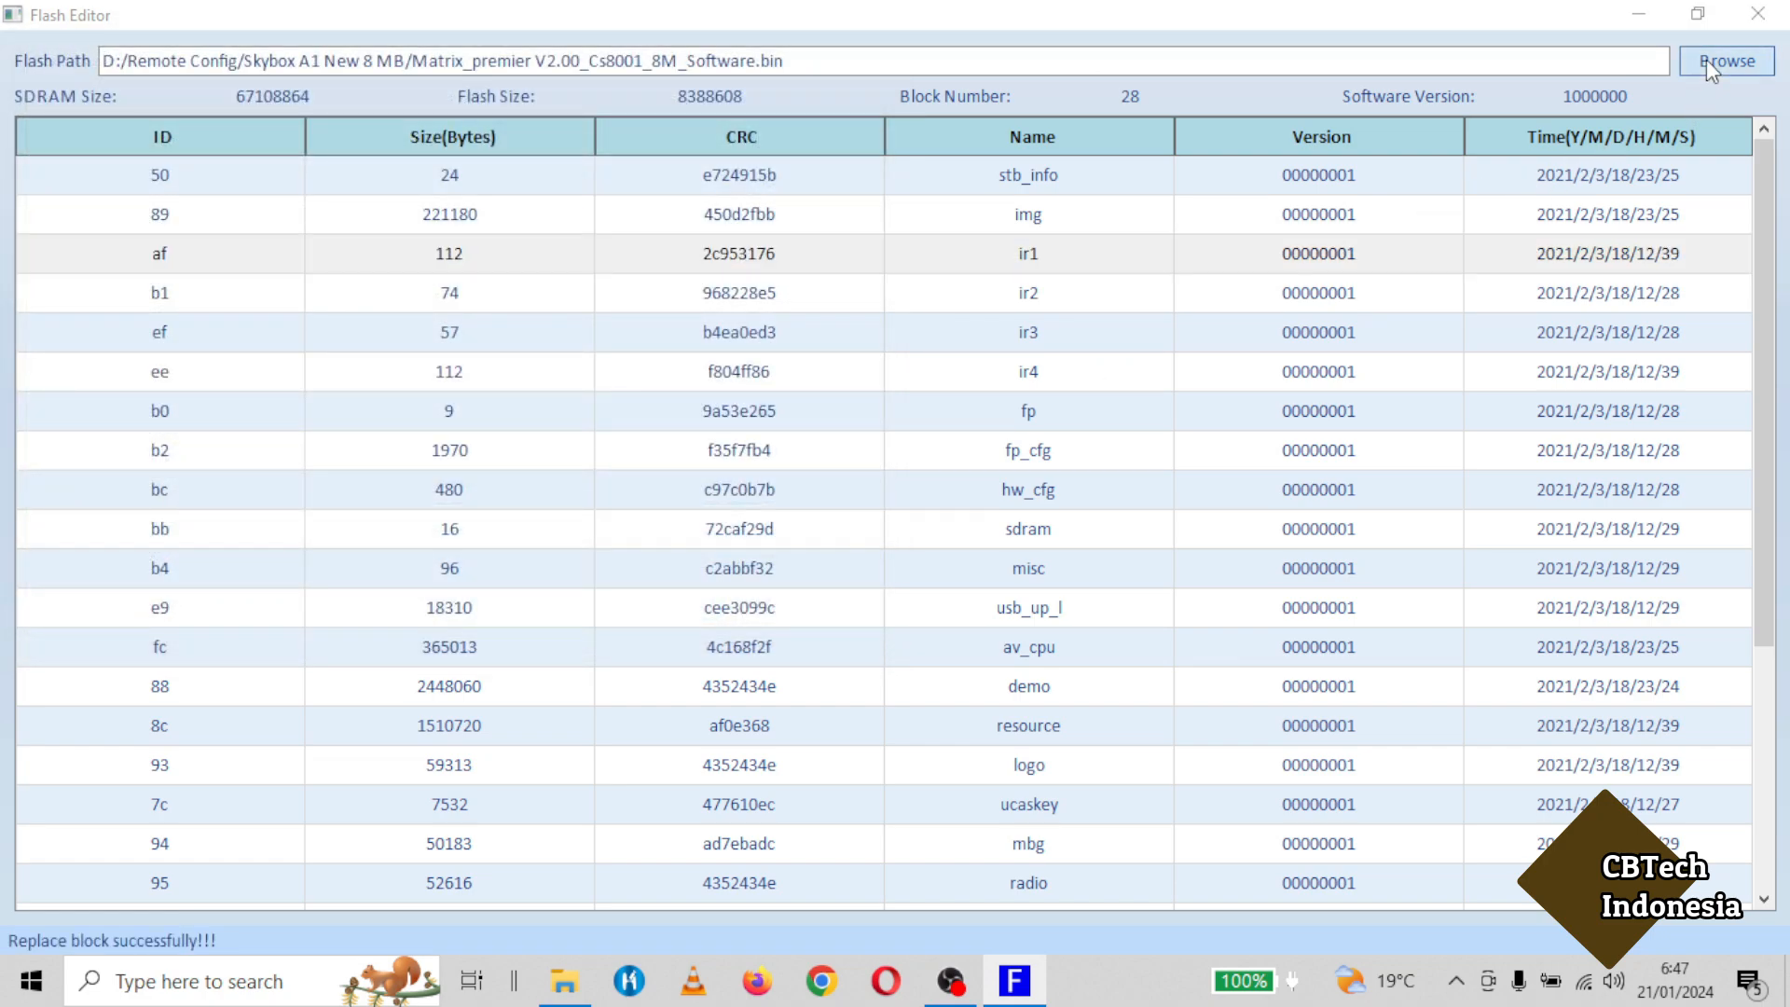
pyautogui.click(290, 217)
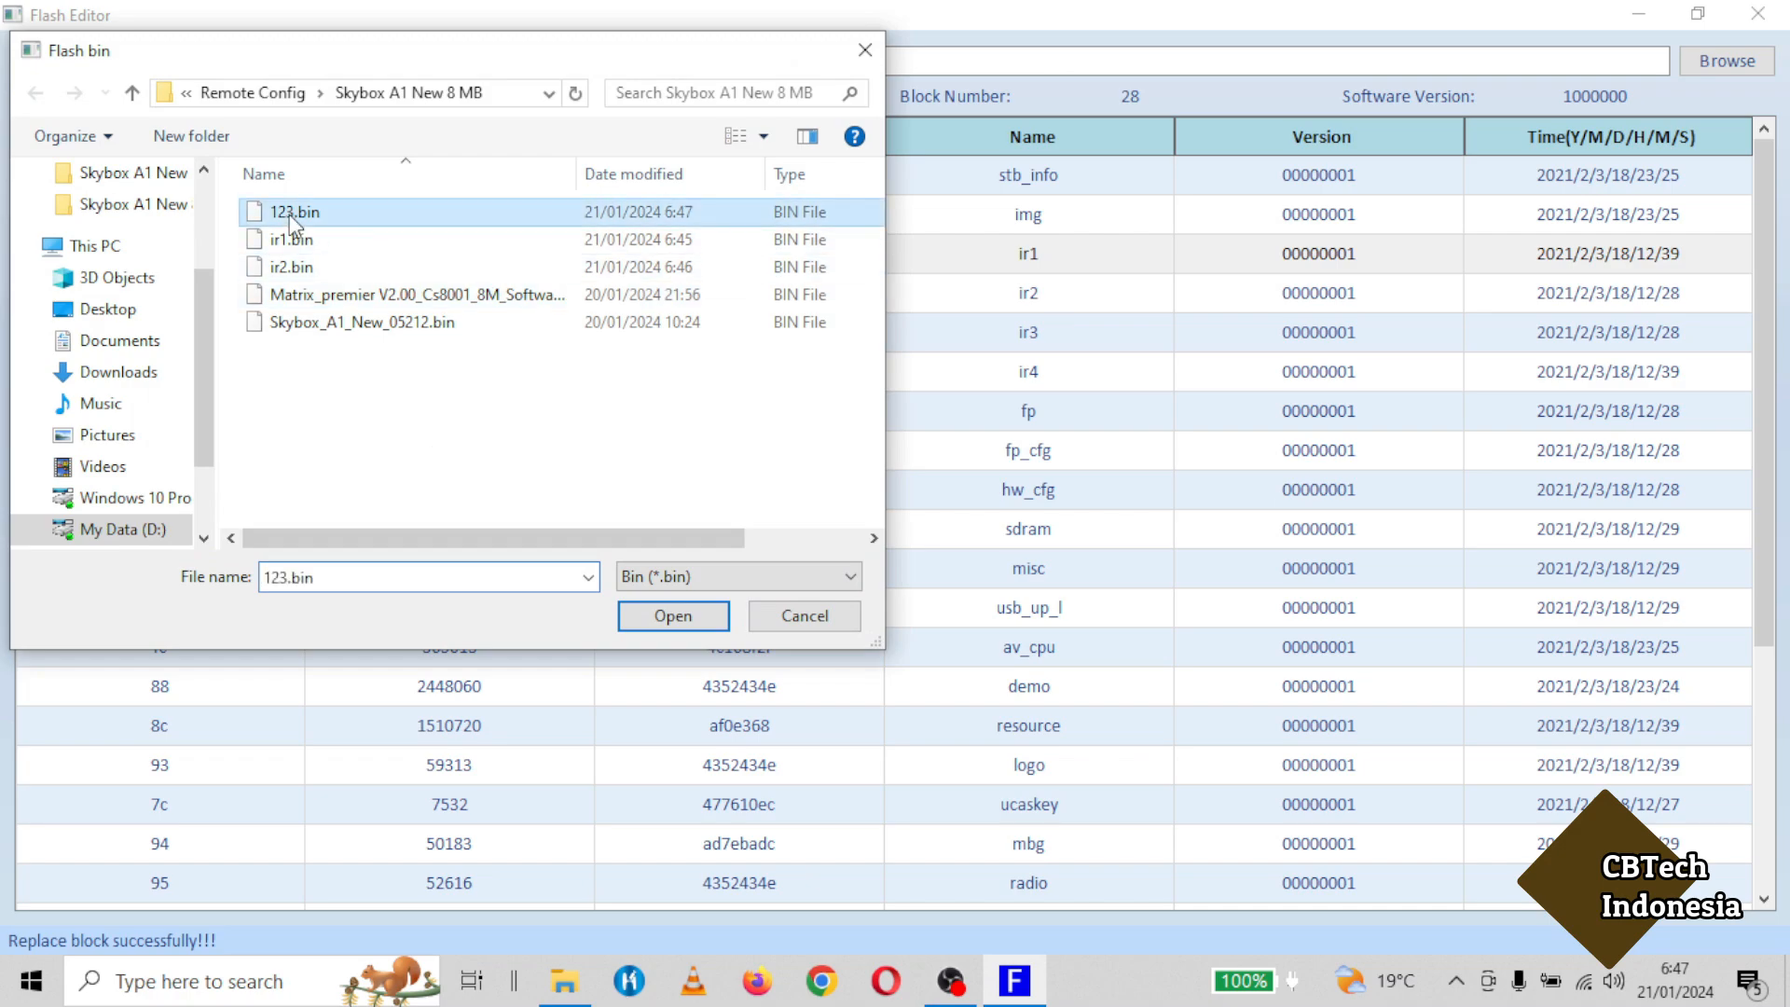
pyautogui.moveTo(551, 539)
pyautogui.mouseDown()
pyautogui.moveTo(670, 540)
pyautogui.moveTo(557, 541)
pyautogui.mouseUp()
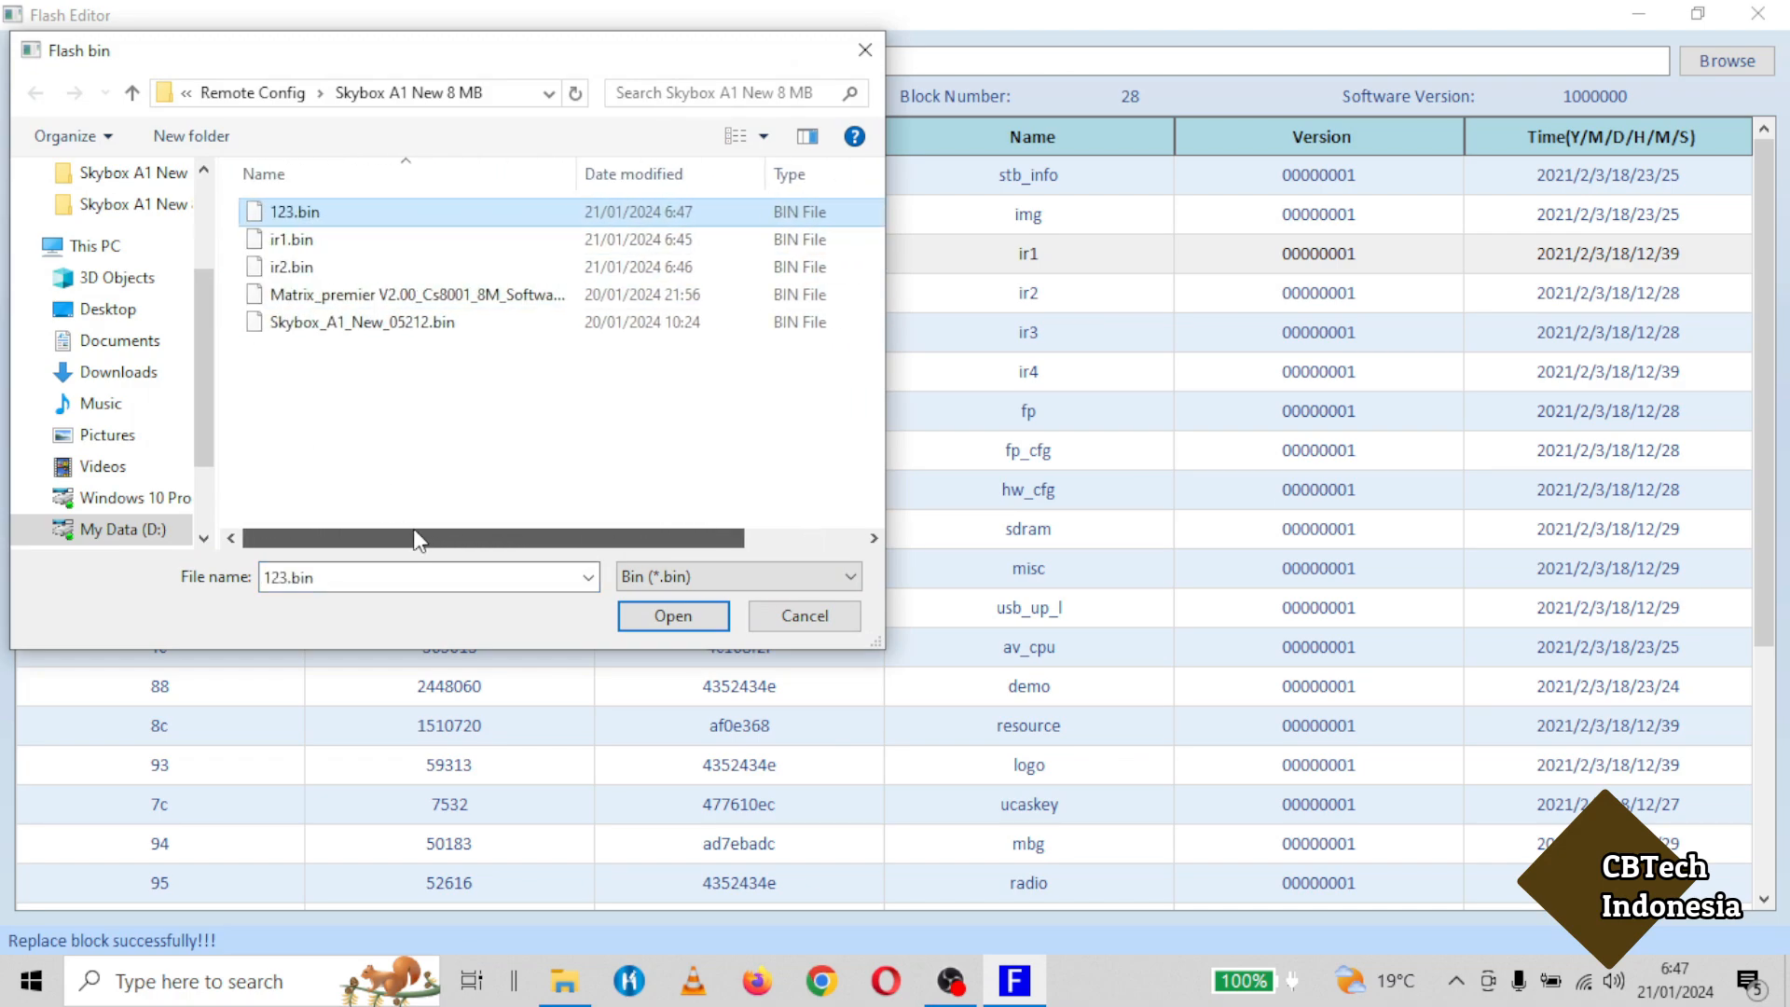
pyautogui.click(680, 617)
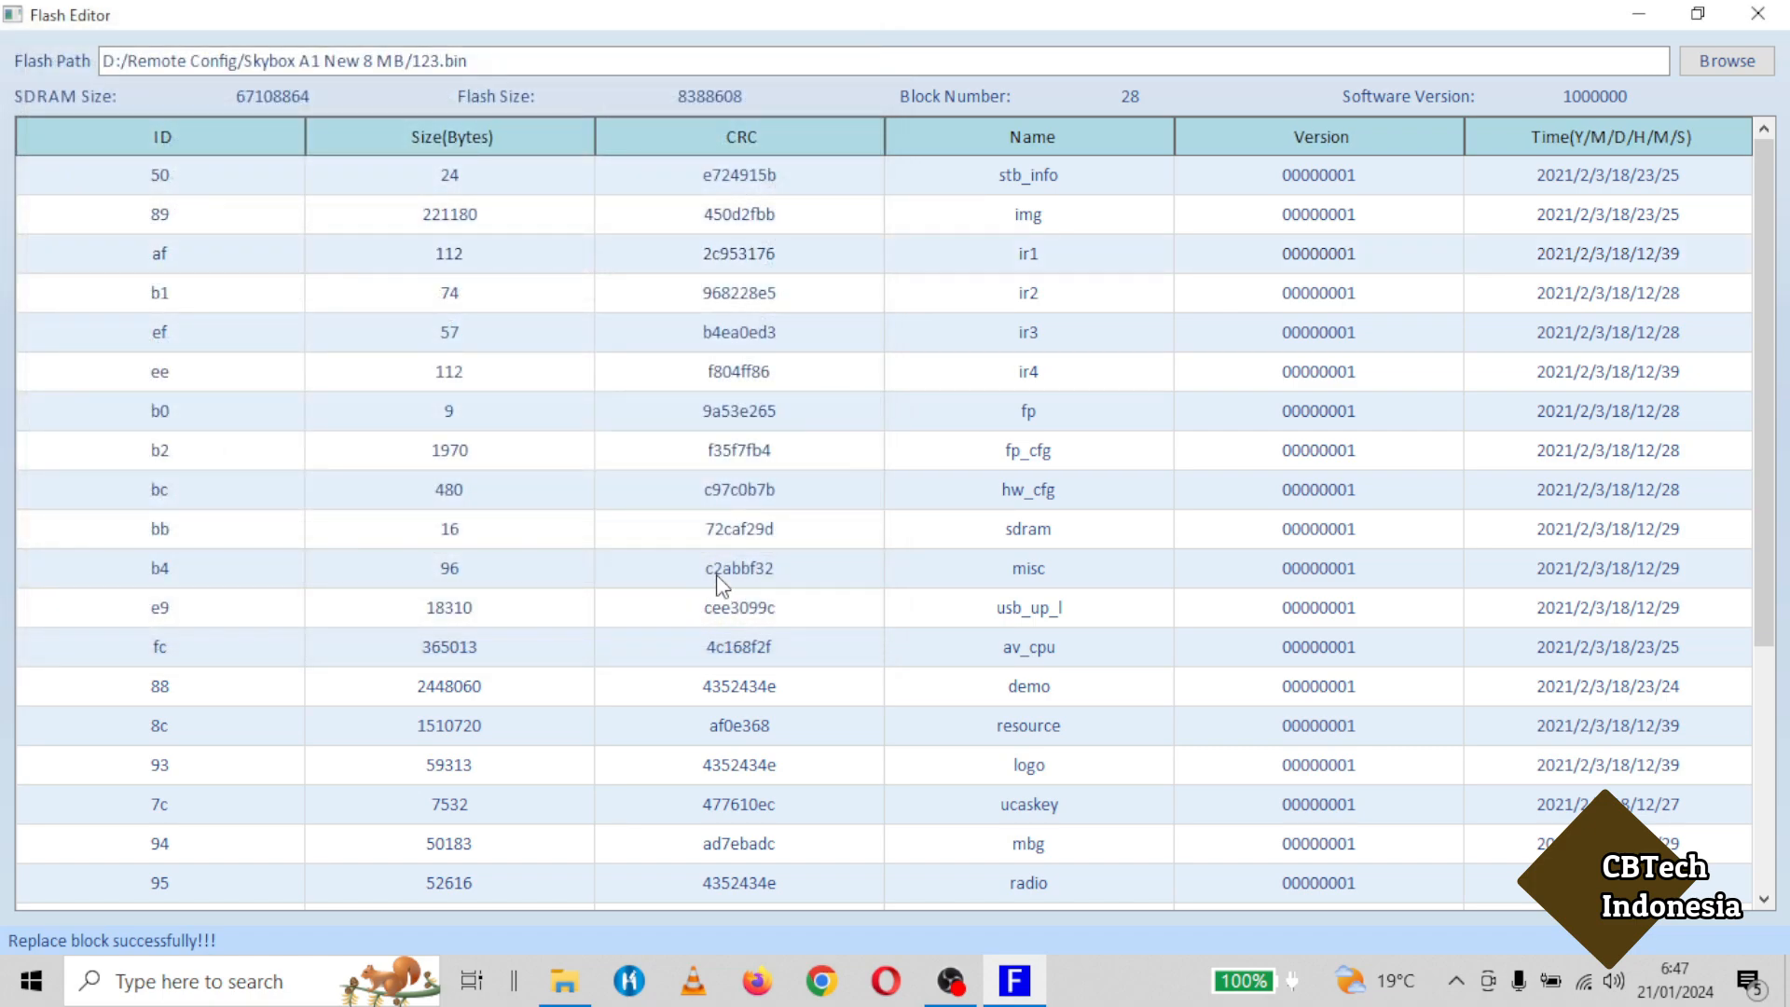
# Replace the ir2 block of 123.bin with ir2.bin from D:/Remote Config/Skybox A1 New 8 MB.
pyautogui.click(1035, 253)
pyautogui.click(1035, 295)
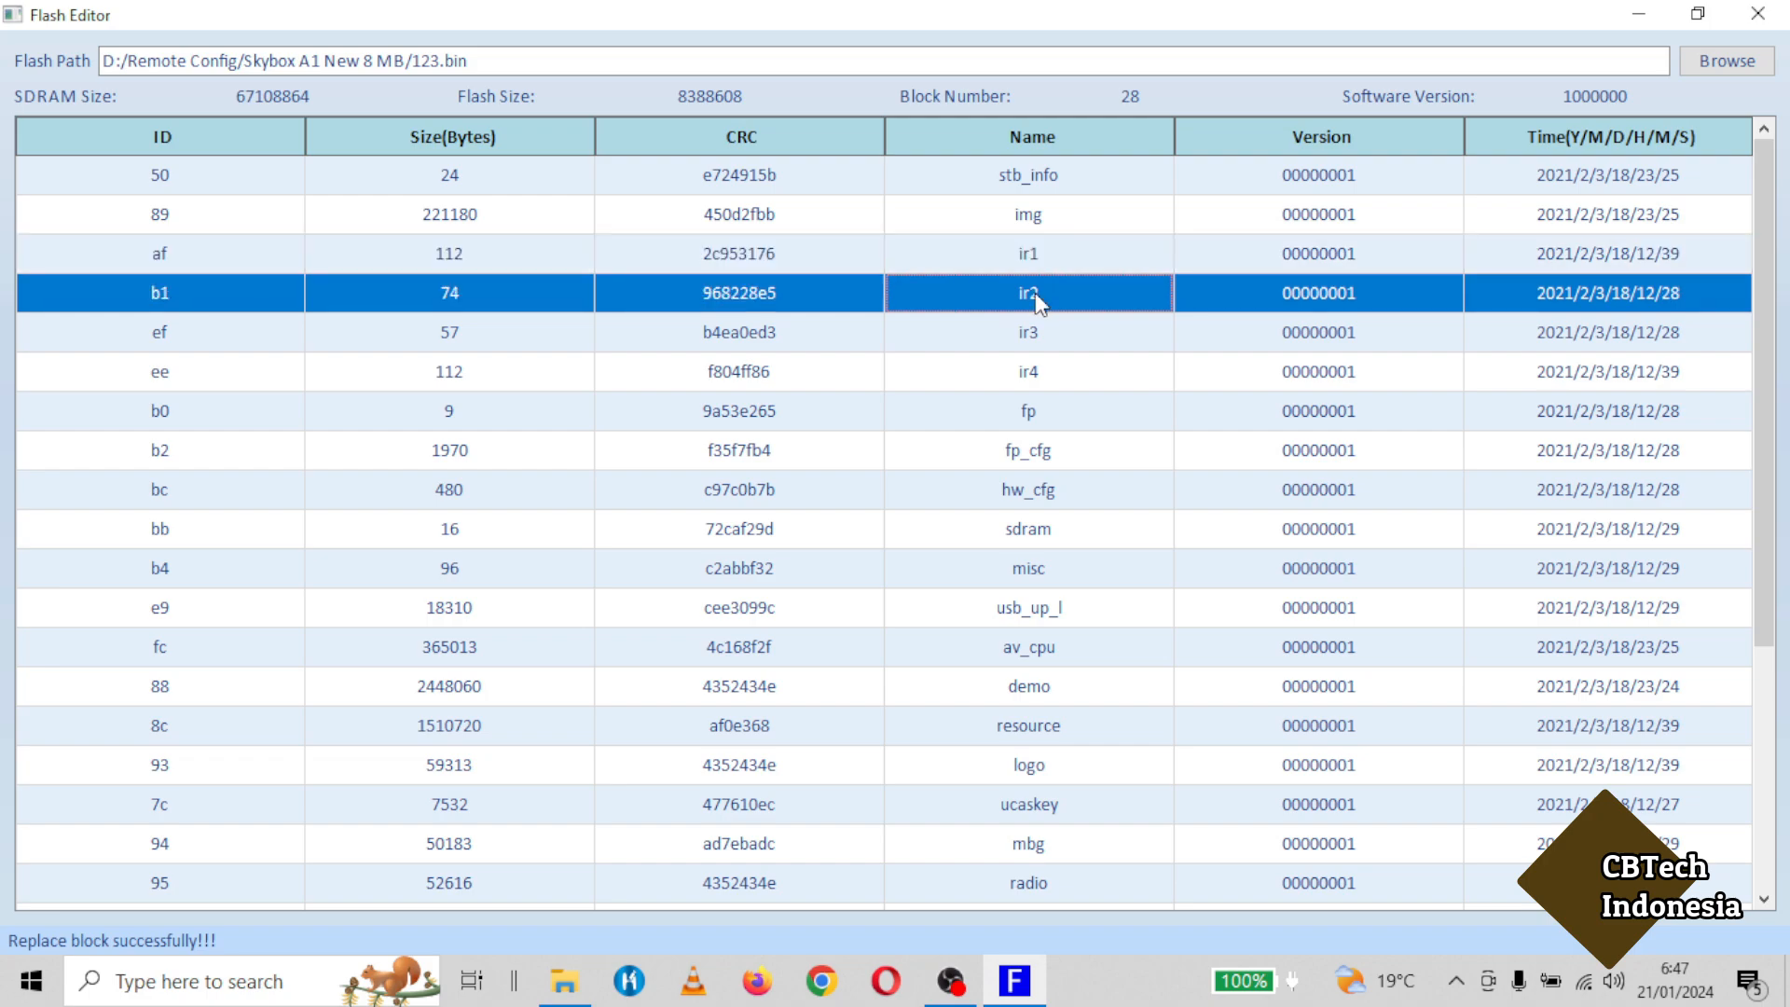
pyautogui.rightClick(1037, 296)
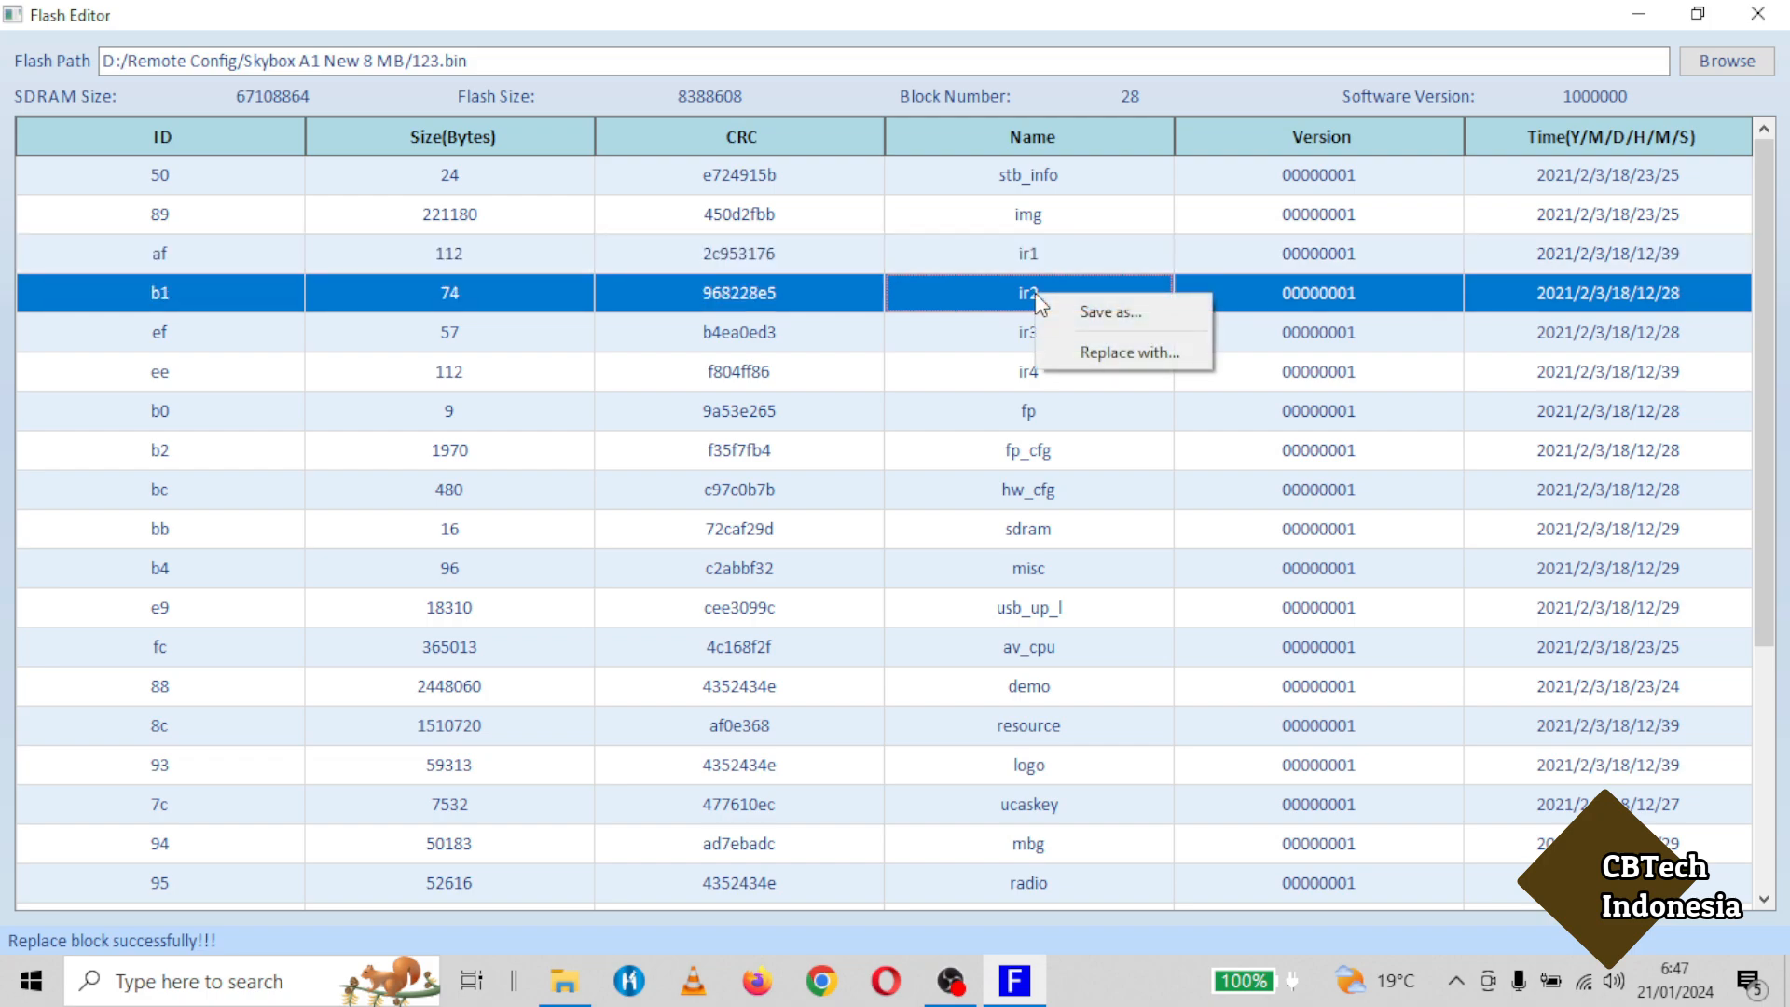
pyautogui.click(1105, 355)
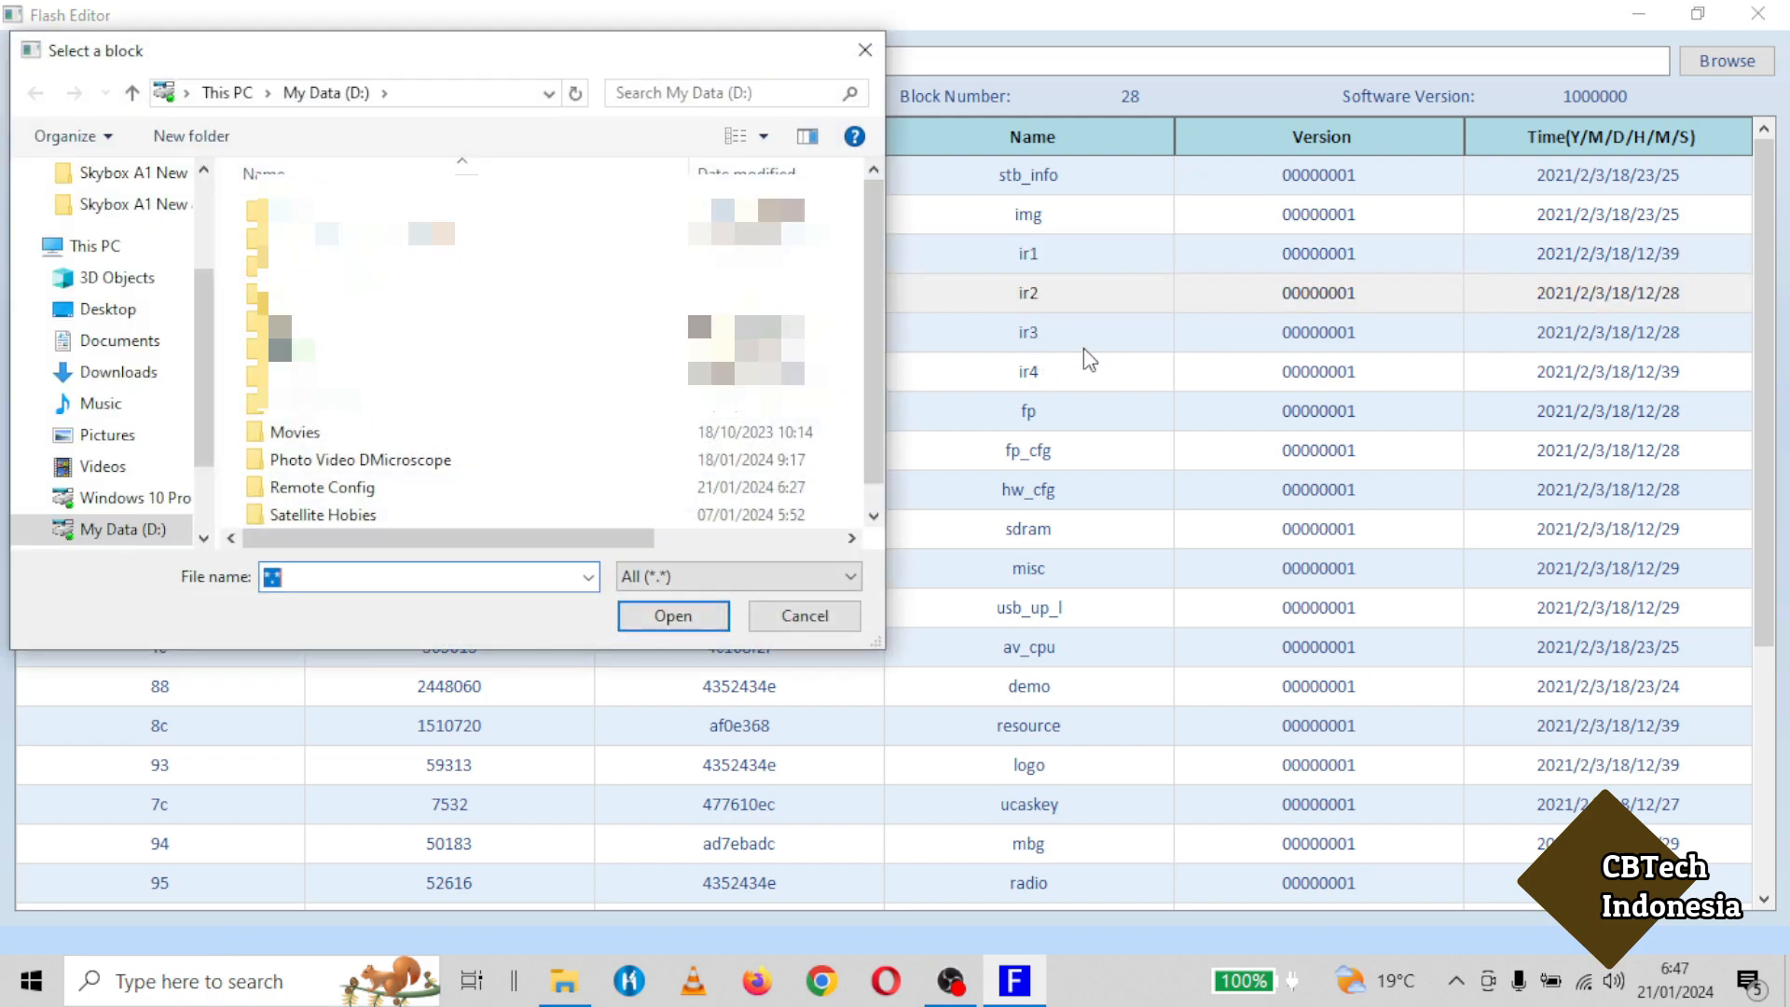
pyautogui.click(345, 486)
pyautogui.doubleClick(345, 487)
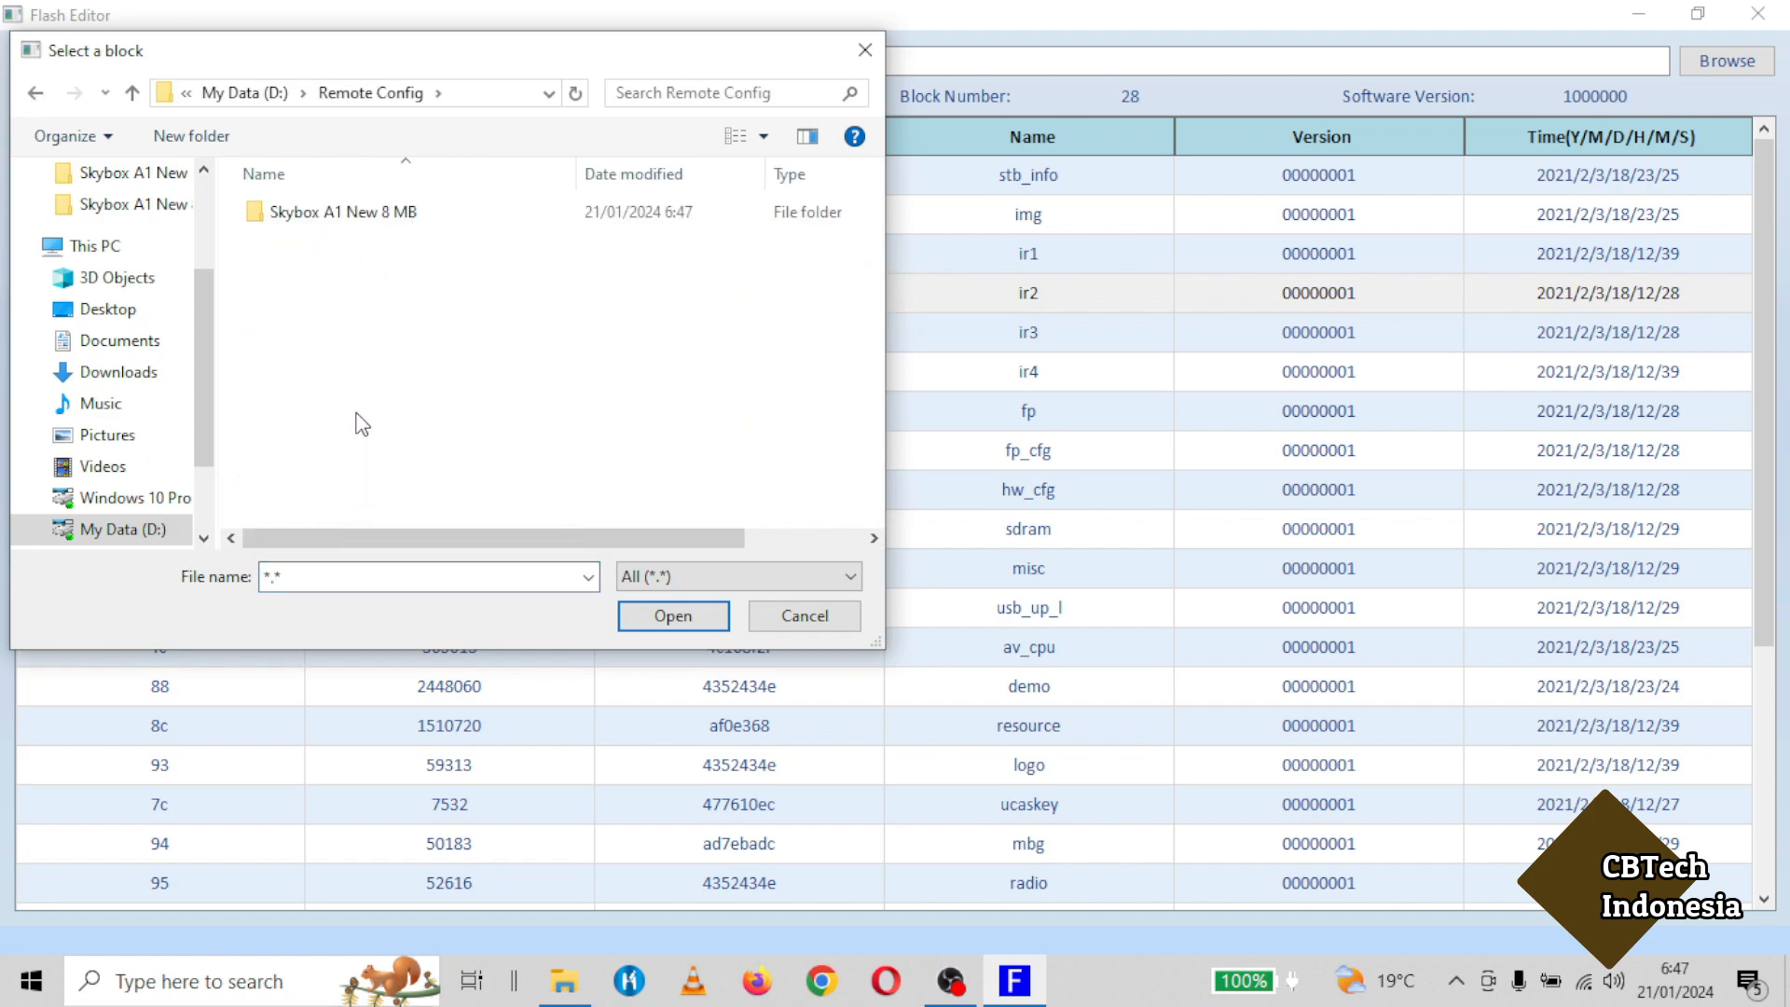
pyautogui.doubleClick(357, 214)
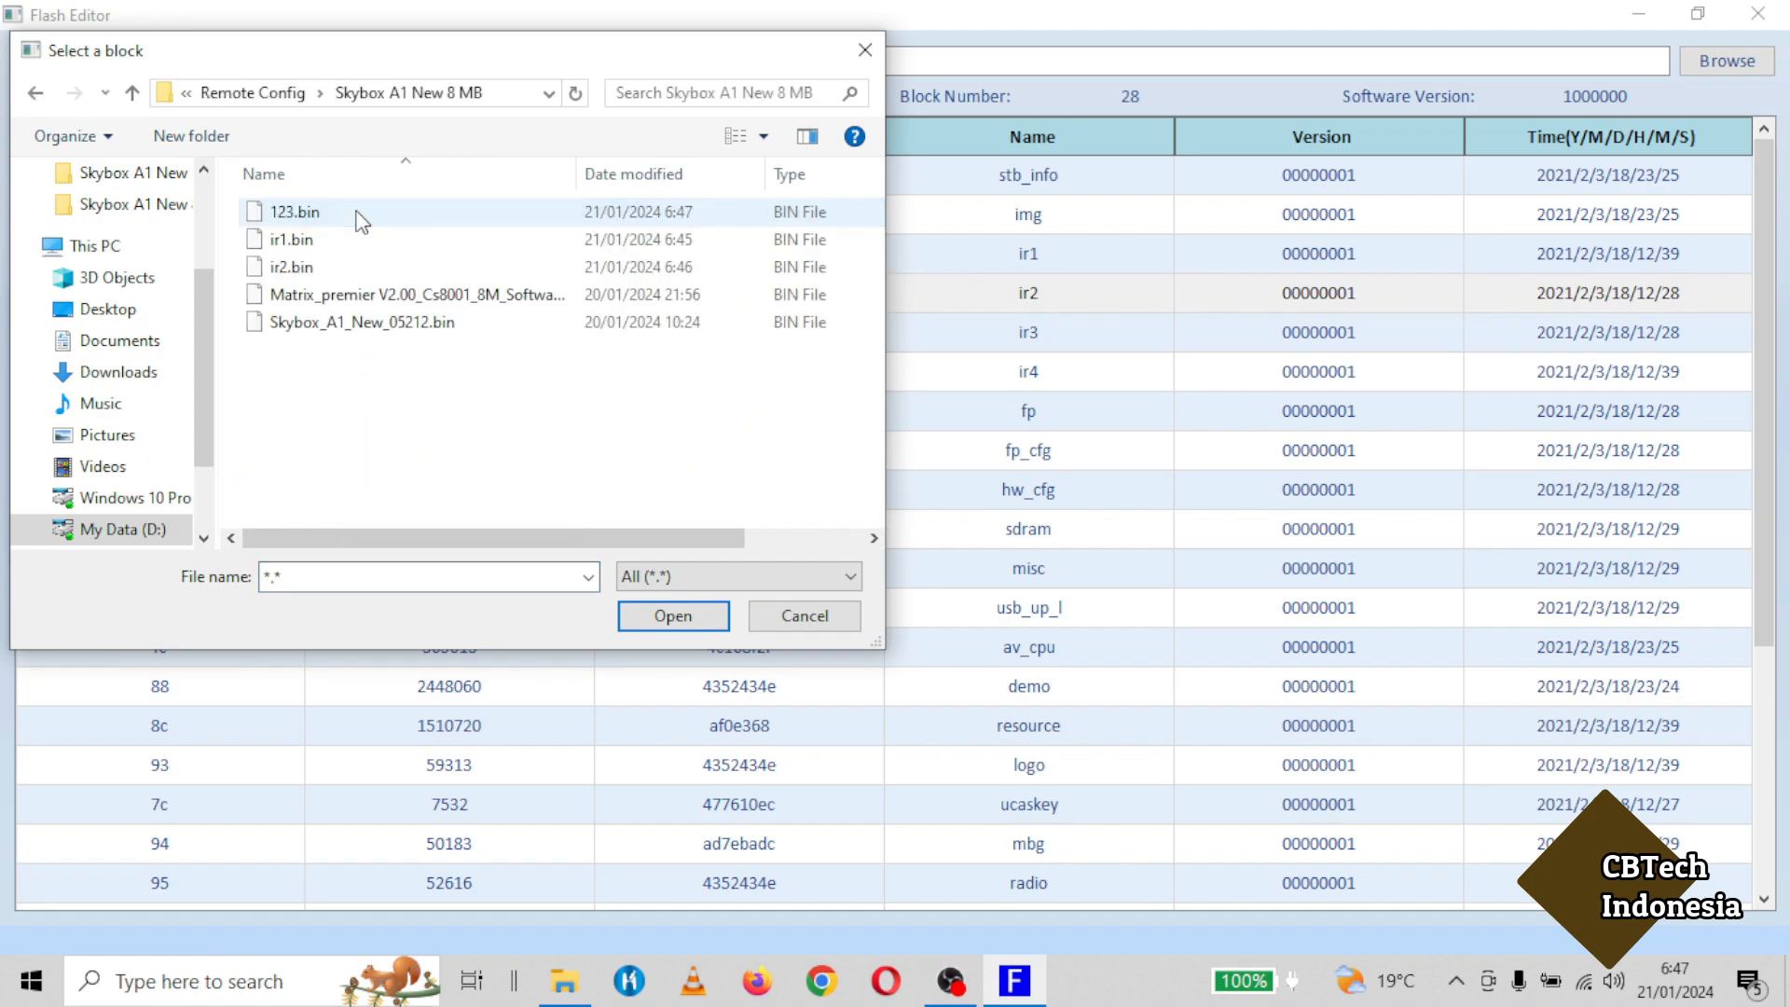
pyautogui.click(296, 268)
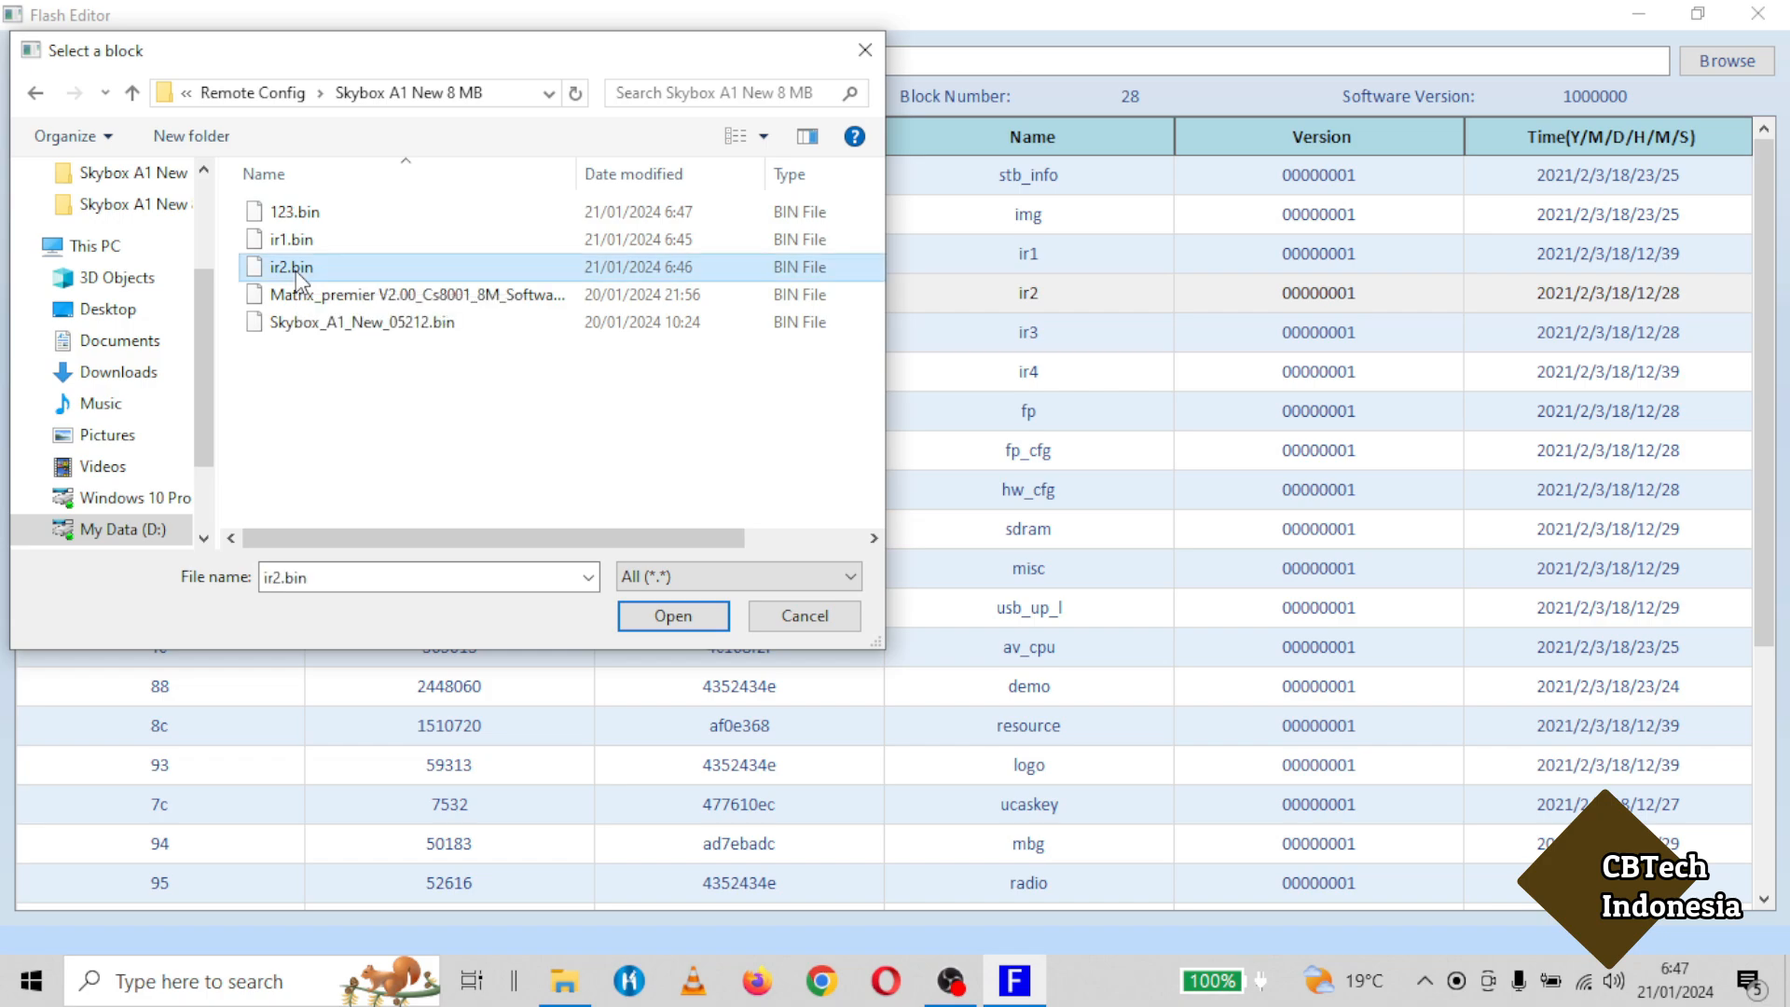
pyautogui.click(664, 616)
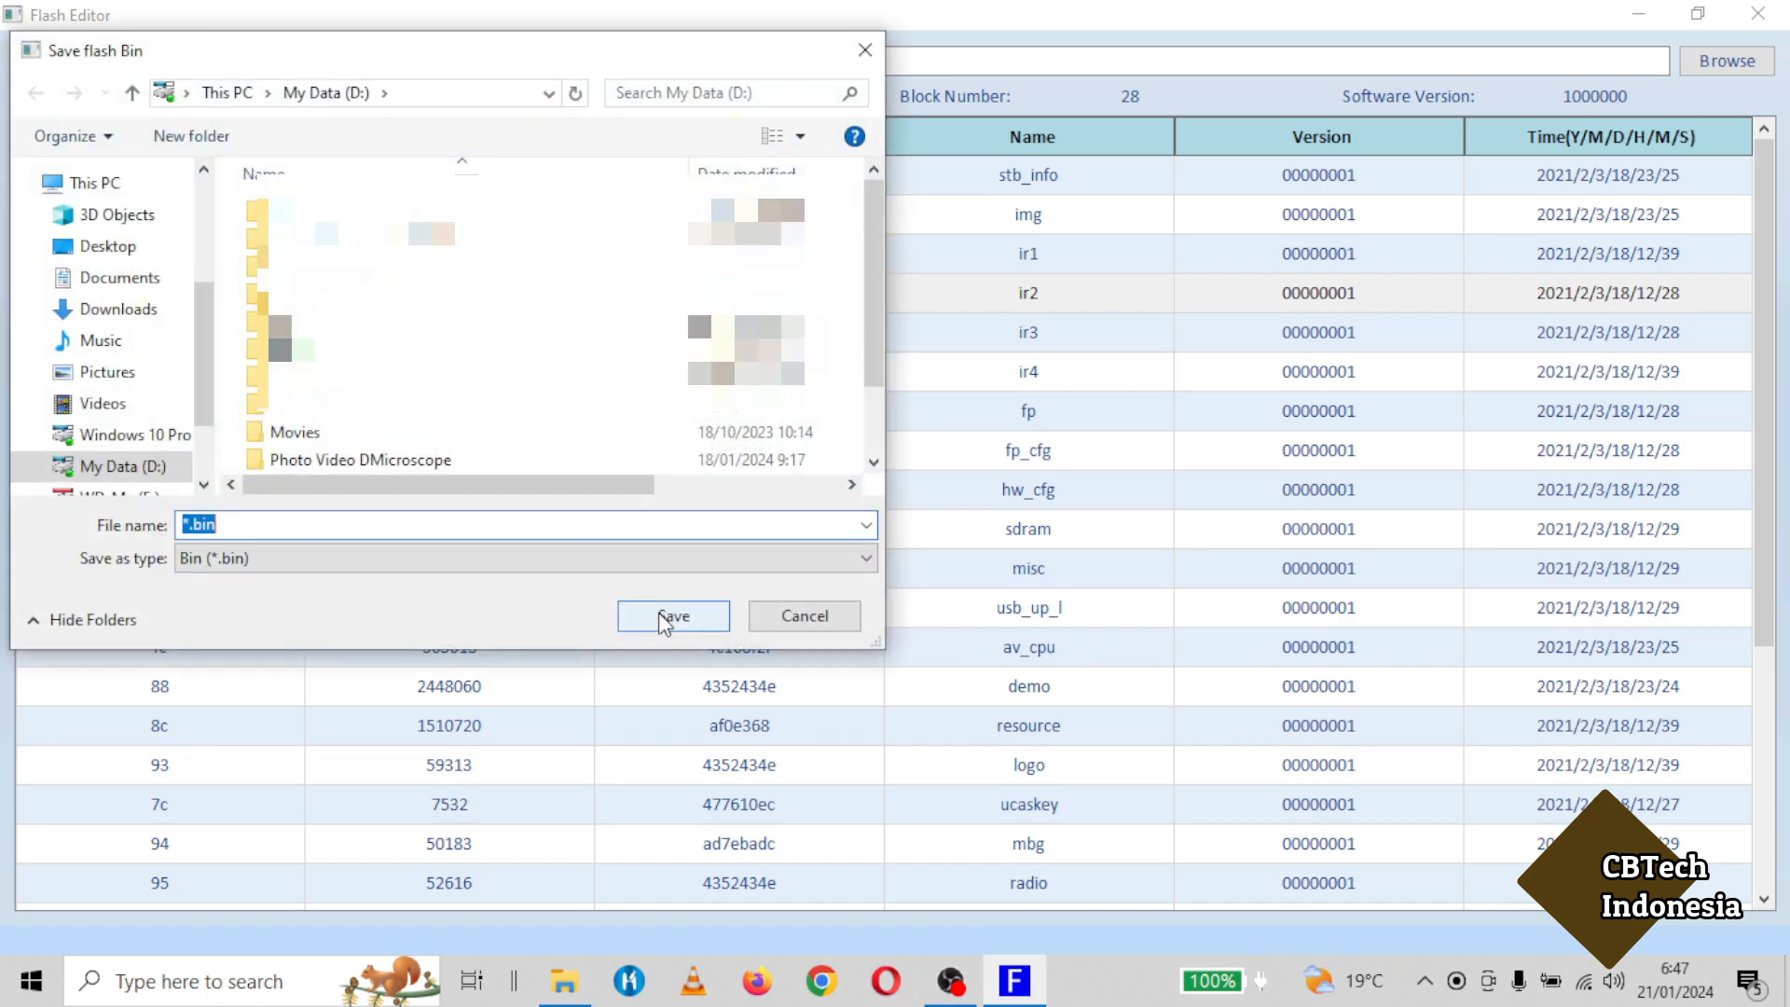
# Save the firmware with the replaced ir2 block as 1234.bin in D:/Remote Config/Skybox A1 New 8 MB.
pyautogui.scroll(-1, 392, 409)
pyautogui.scroll(-1, 392, 408)
pyautogui.doubleClick(392, 404)
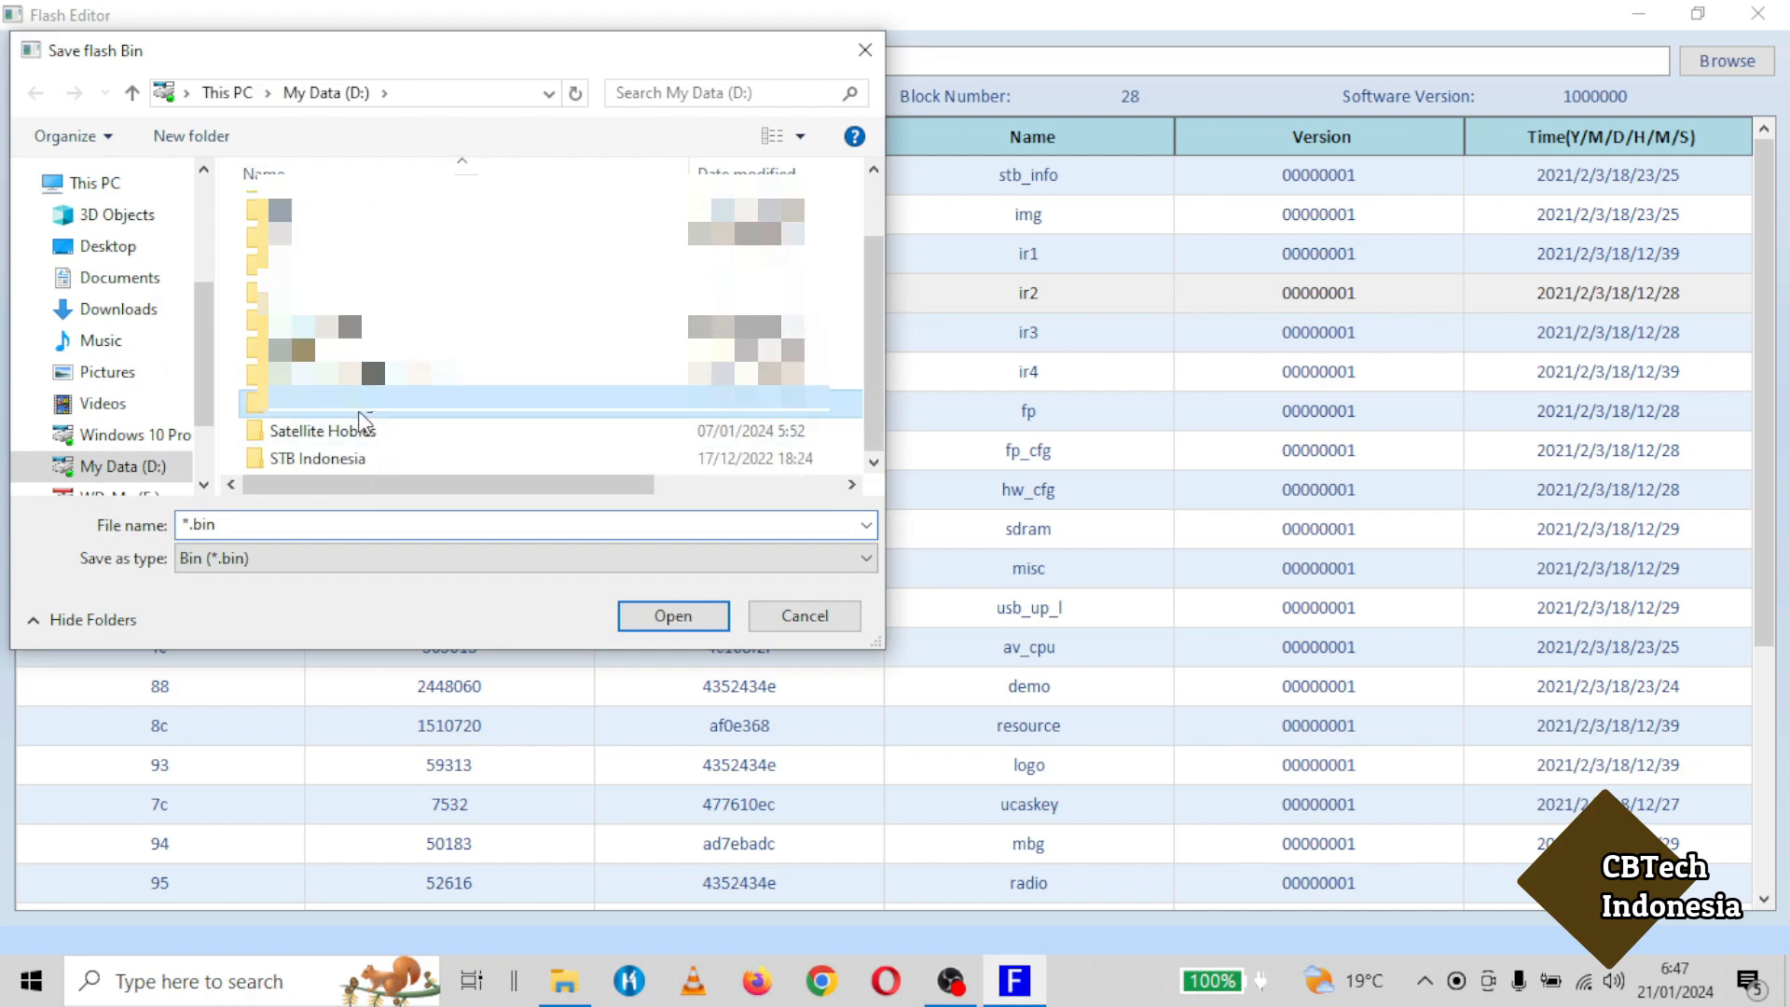
pyautogui.doubleClick(350, 213)
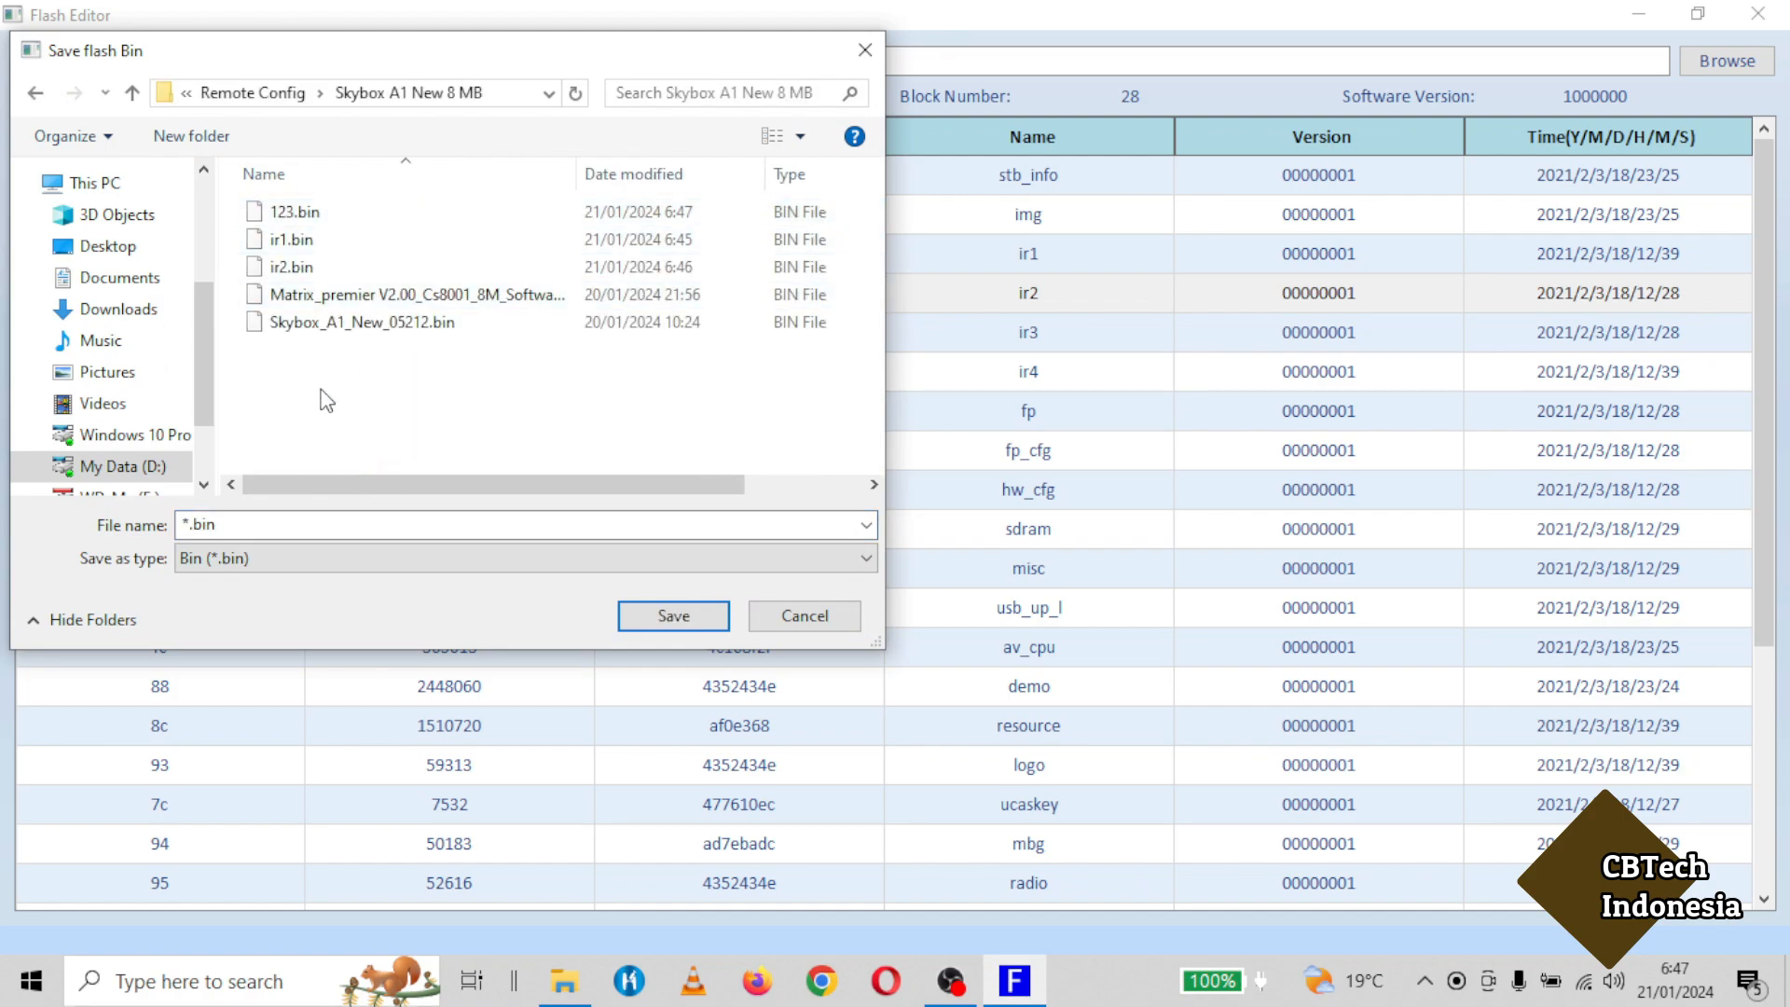
pyautogui.click(194, 522)
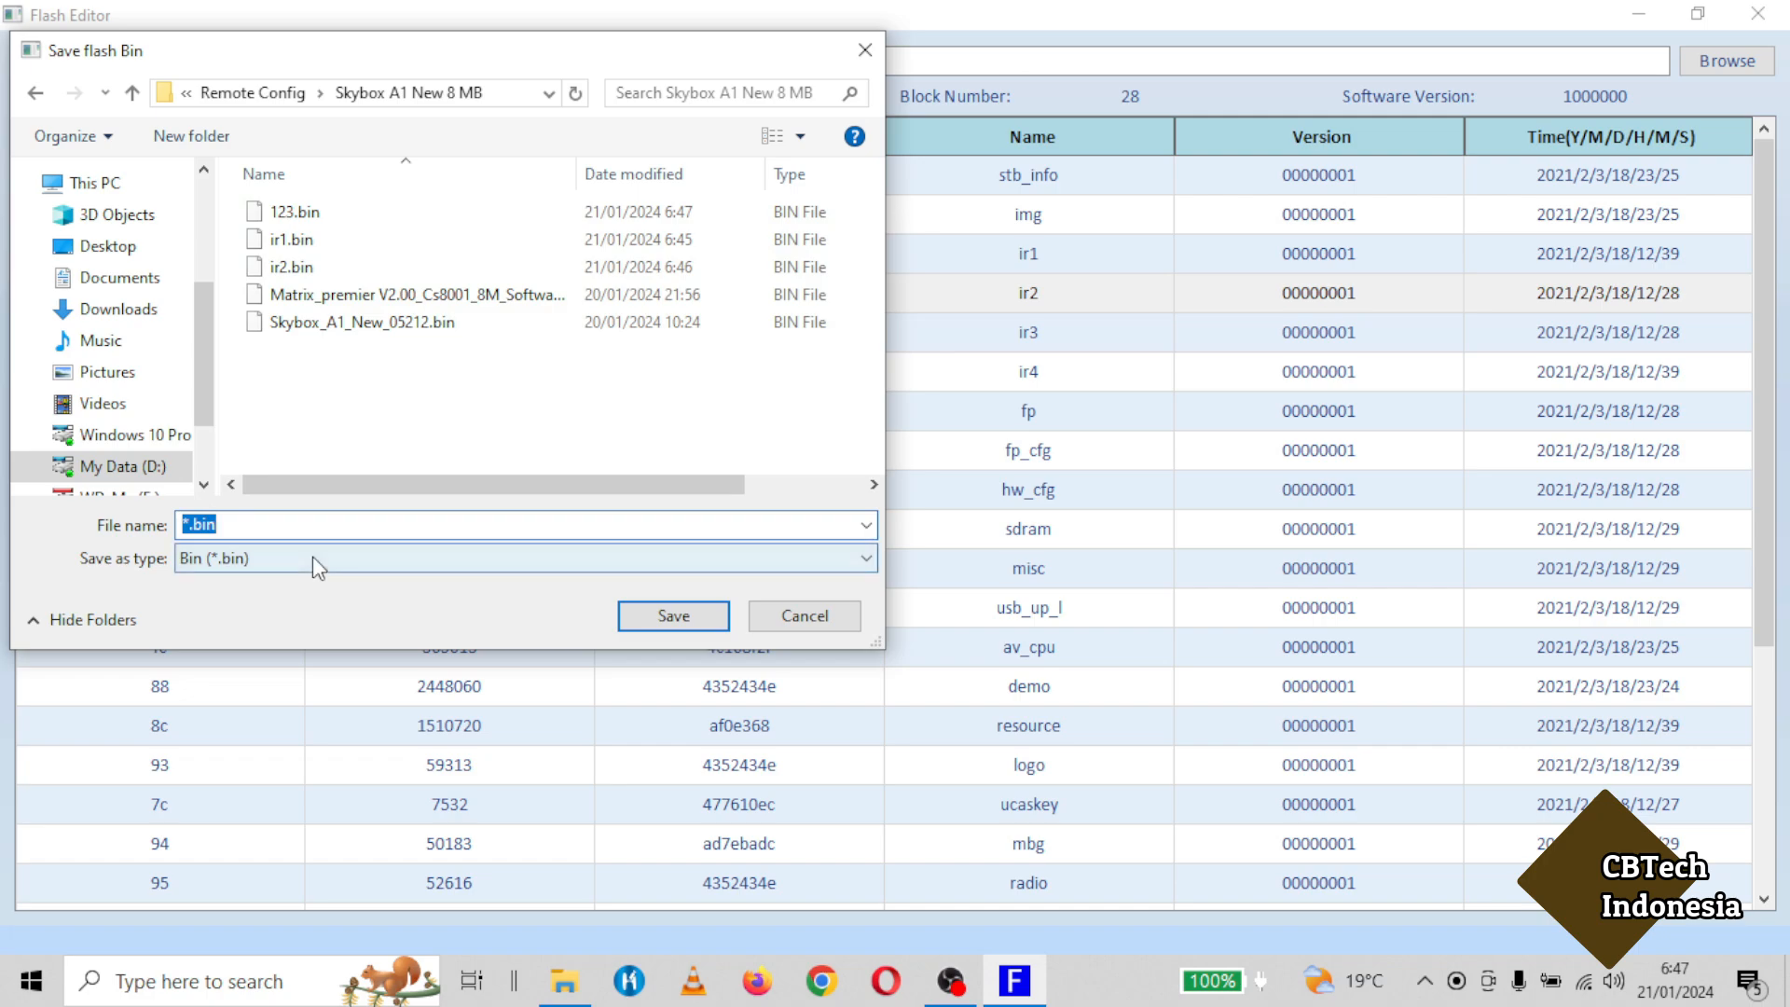
pyautogui.press('Right')
pyautogui.press('Left')
pyautogui.press('Left')
pyautogui.press('Left')
pyautogui.press('Left')
pyautogui.press('BackSpace')
pyautogui.write('1234')
pyautogui.click(673, 615)
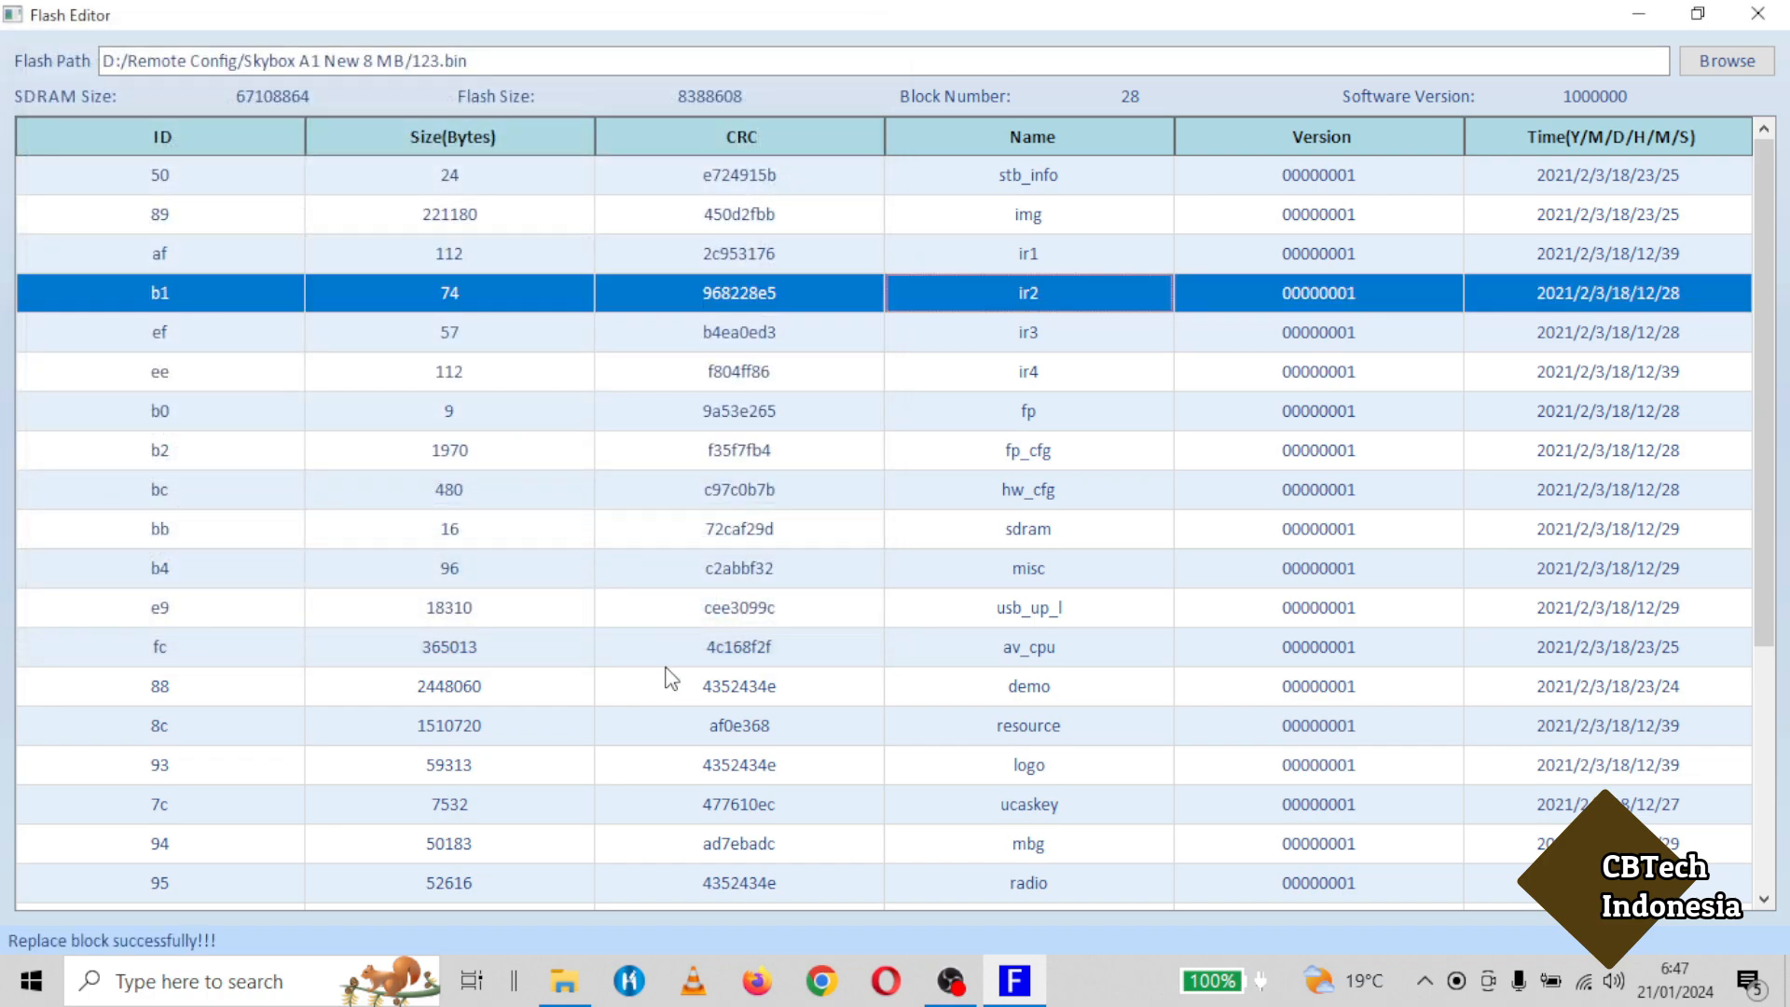
# Switch to File Explorer and select the saved firmware 1234.bin in the Skybox A1 New 8 MB folder.
pyautogui.click(564, 994)
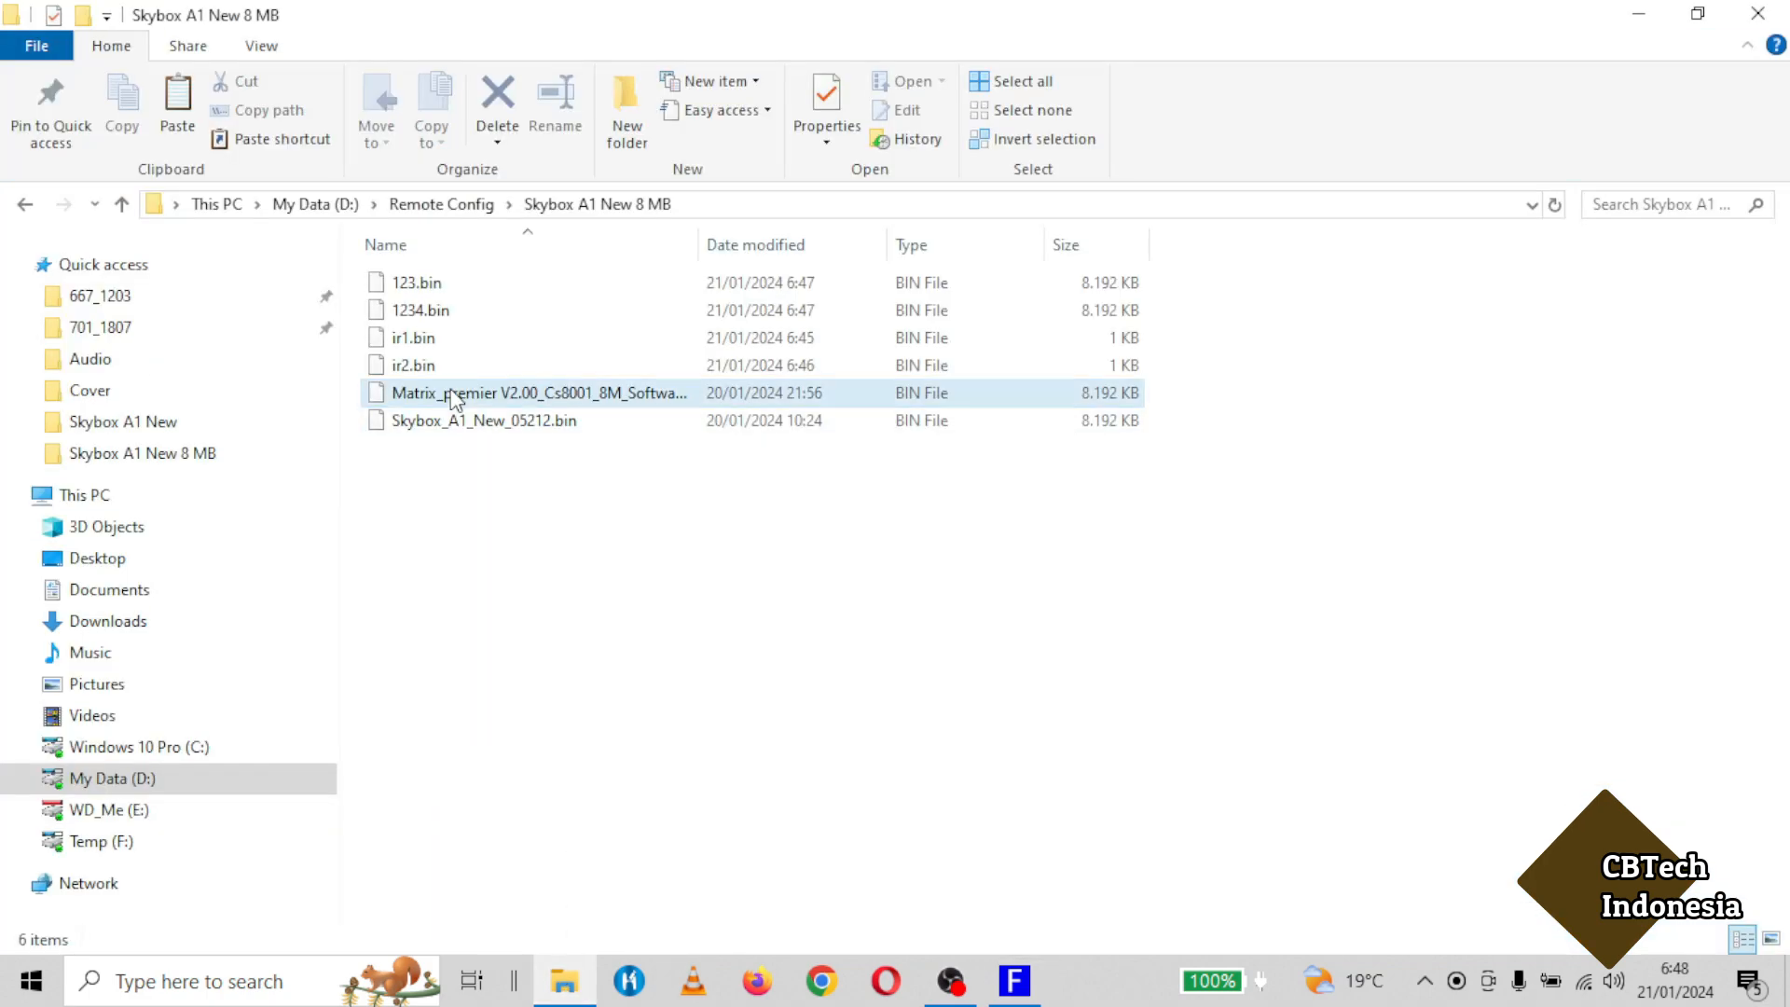
pyautogui.click(435, 323)
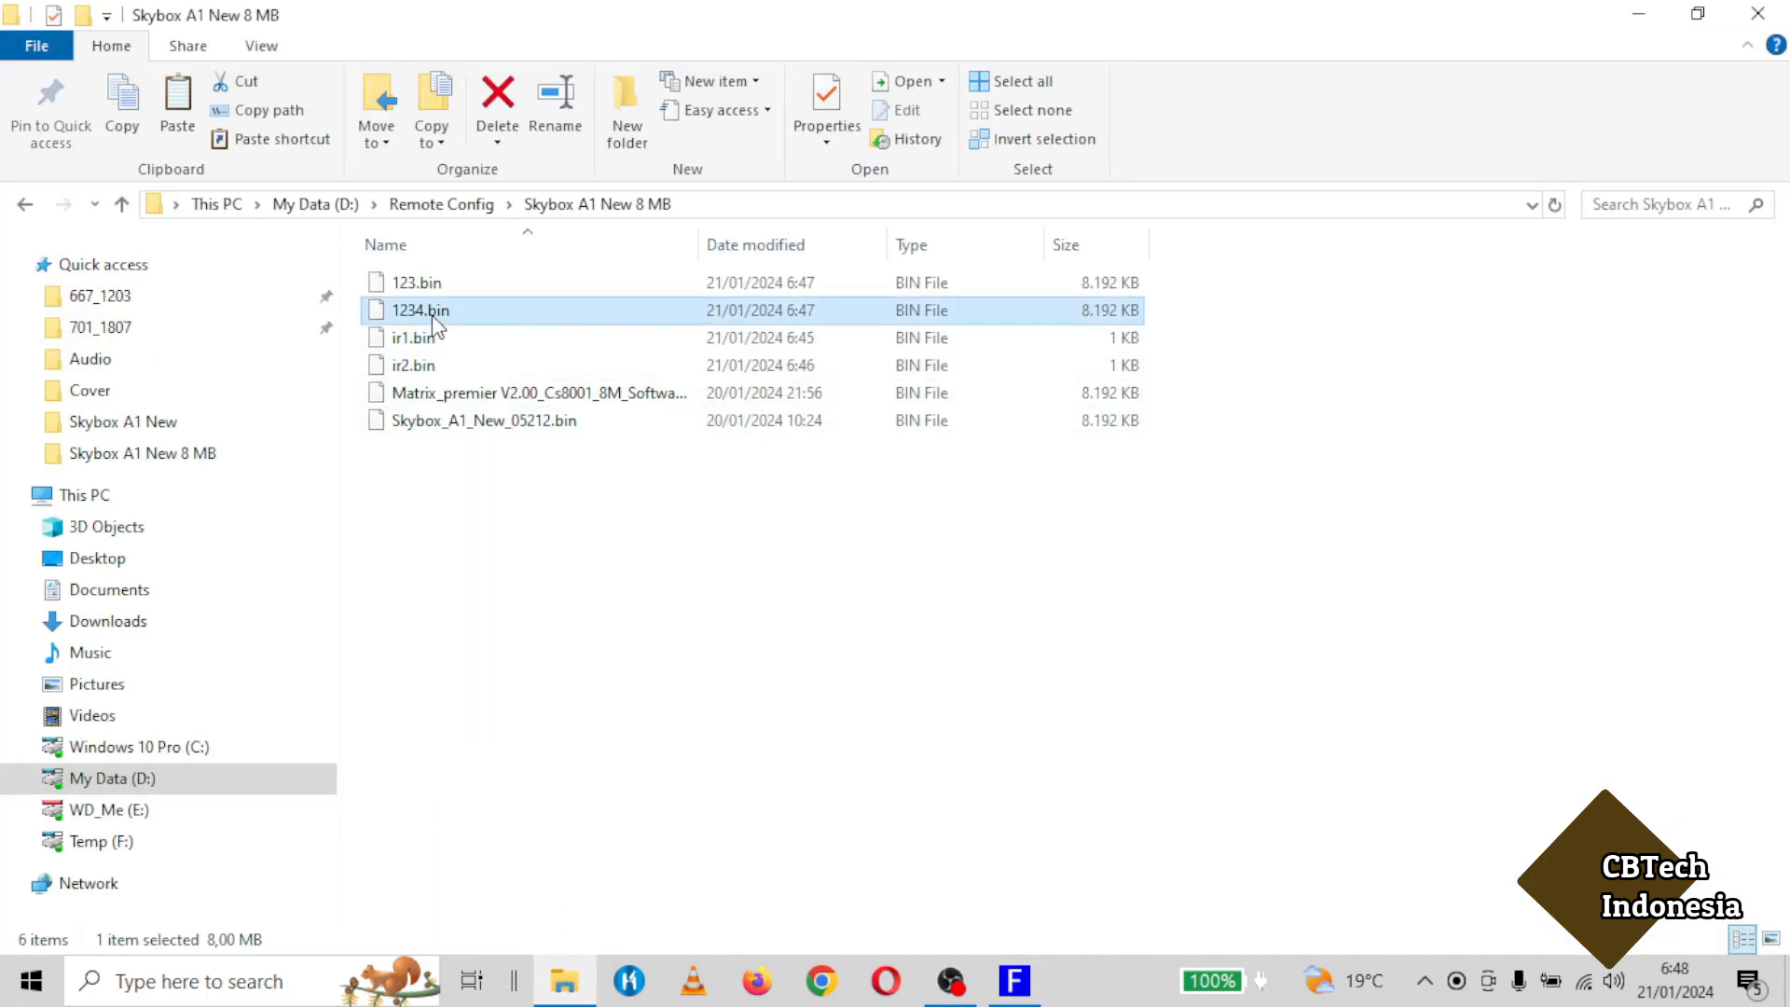